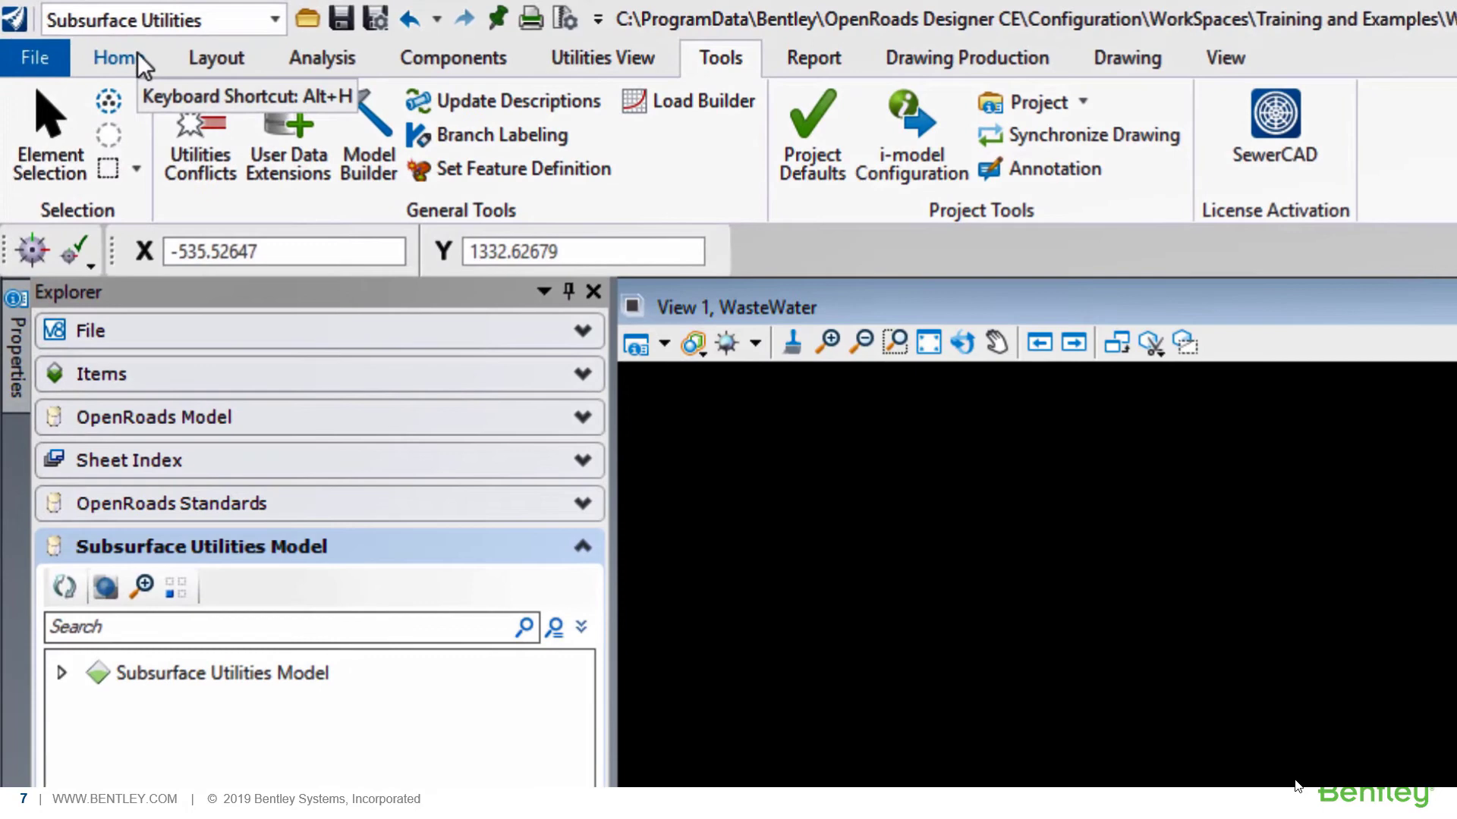
- Browse the WasteWaterNode feature definitions in Place Node, then cancel without placing a node
{"action": "left_click", "coordinate": [125, 47]}
{"action": "left_click", "coordinate": [220, 58]}
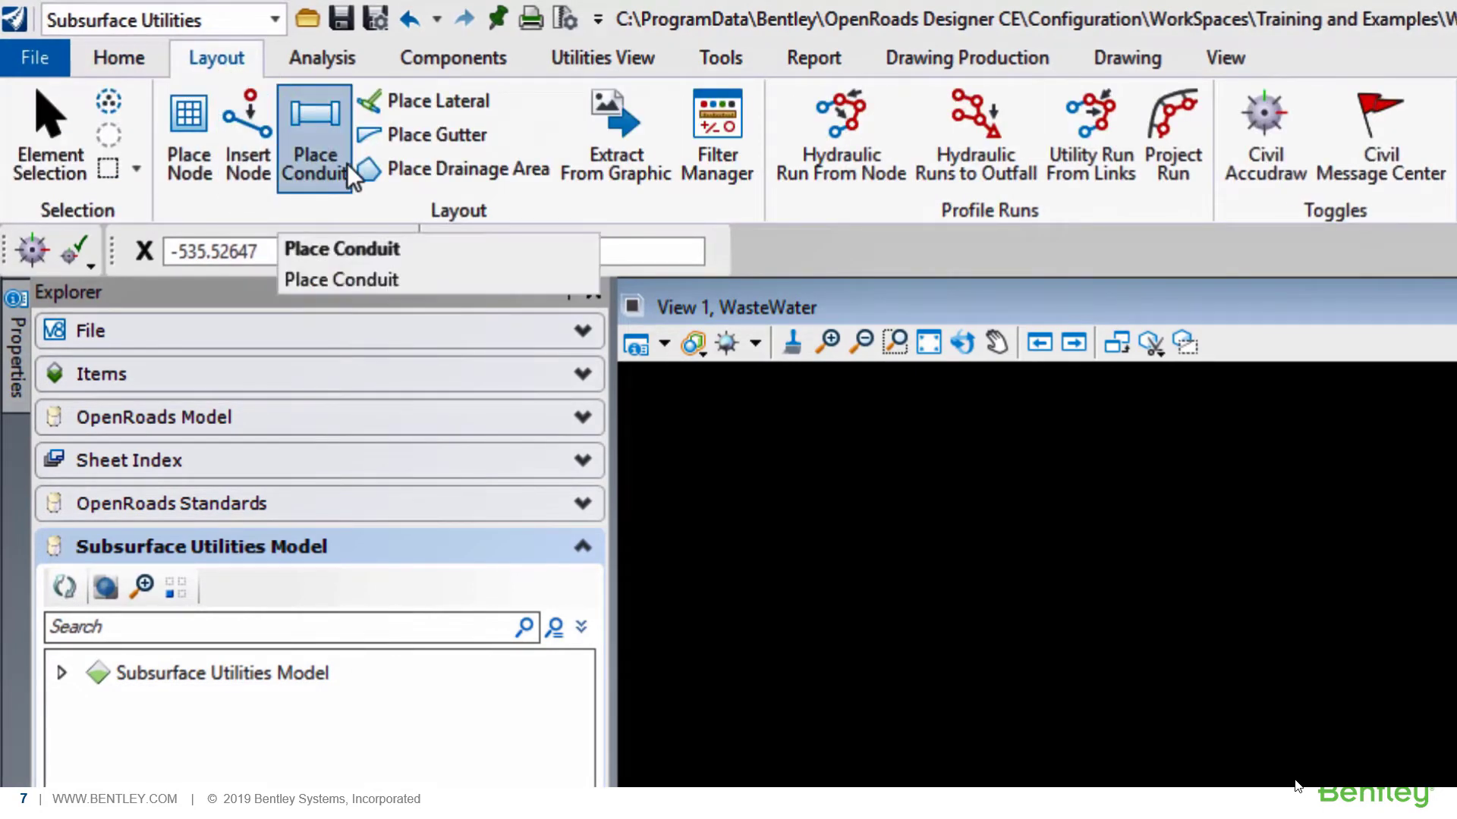
{"action": "left_click", "coordinate": [188, 152]}
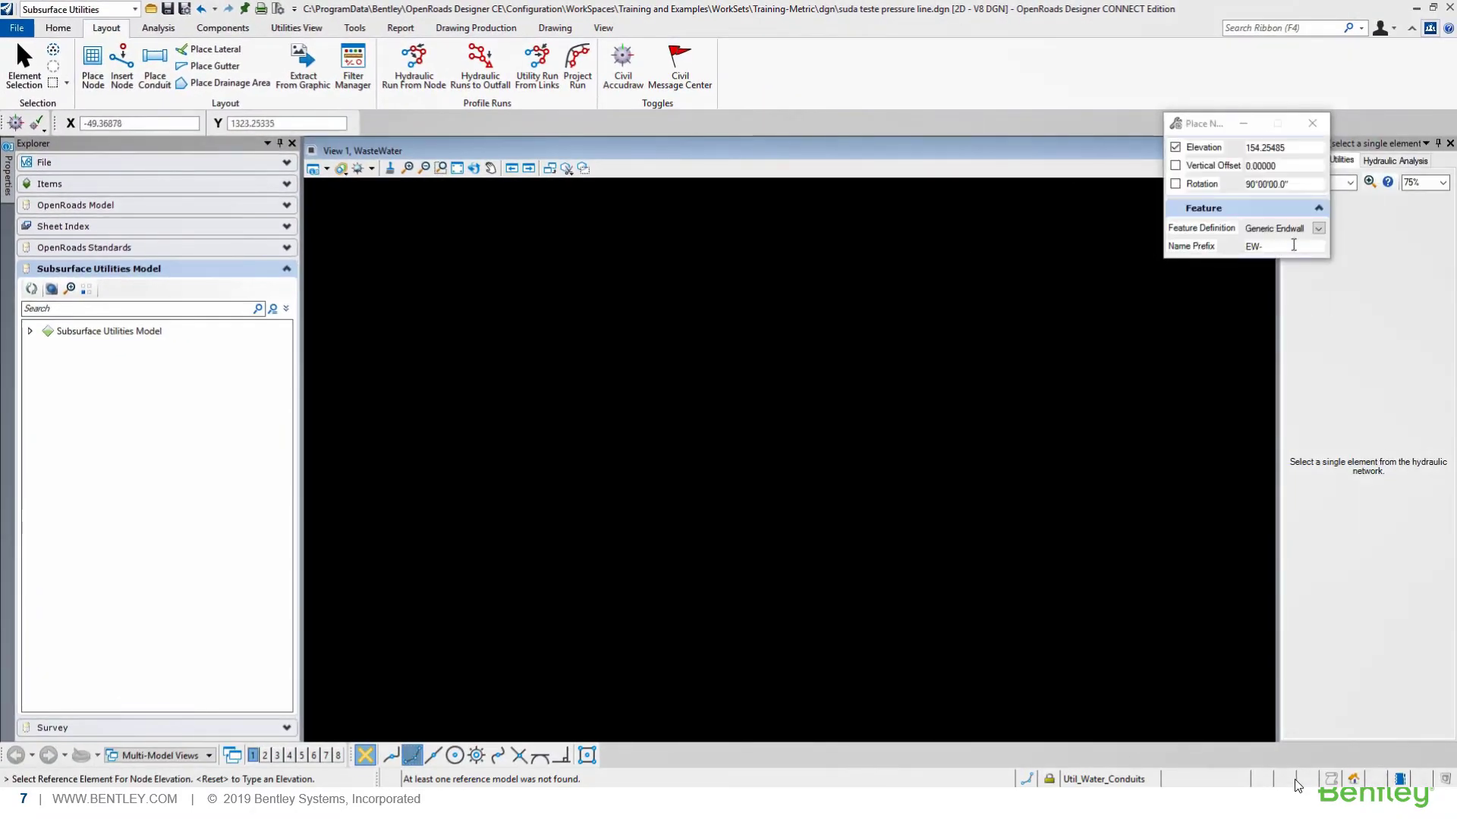
{"action": "left_click", "coordinate": [1319, 229]}
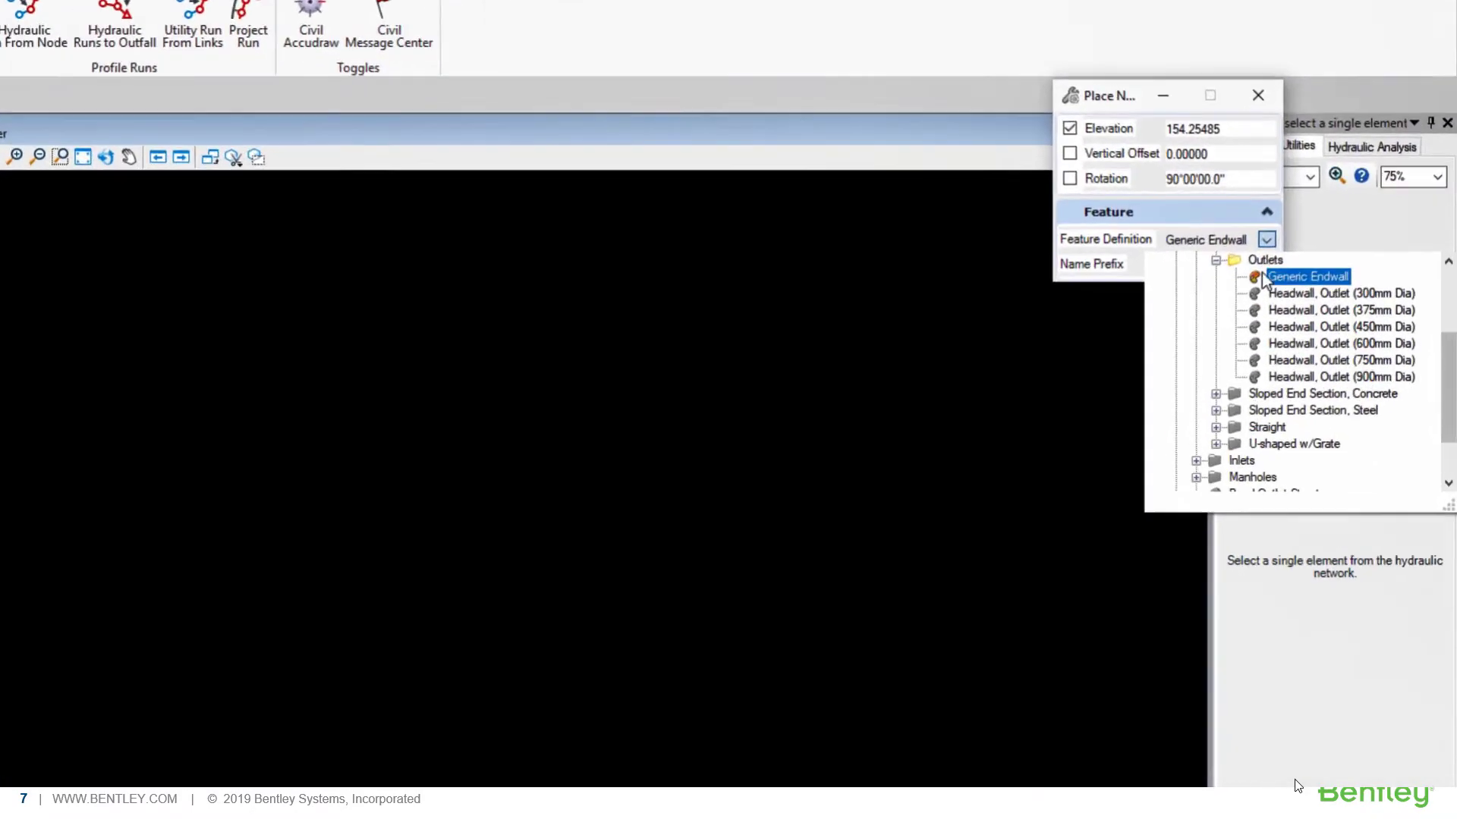
{"action": "scroll", "coordinate": [1313, 296], "scroll_direction": "up", "scroll_amount": 2}
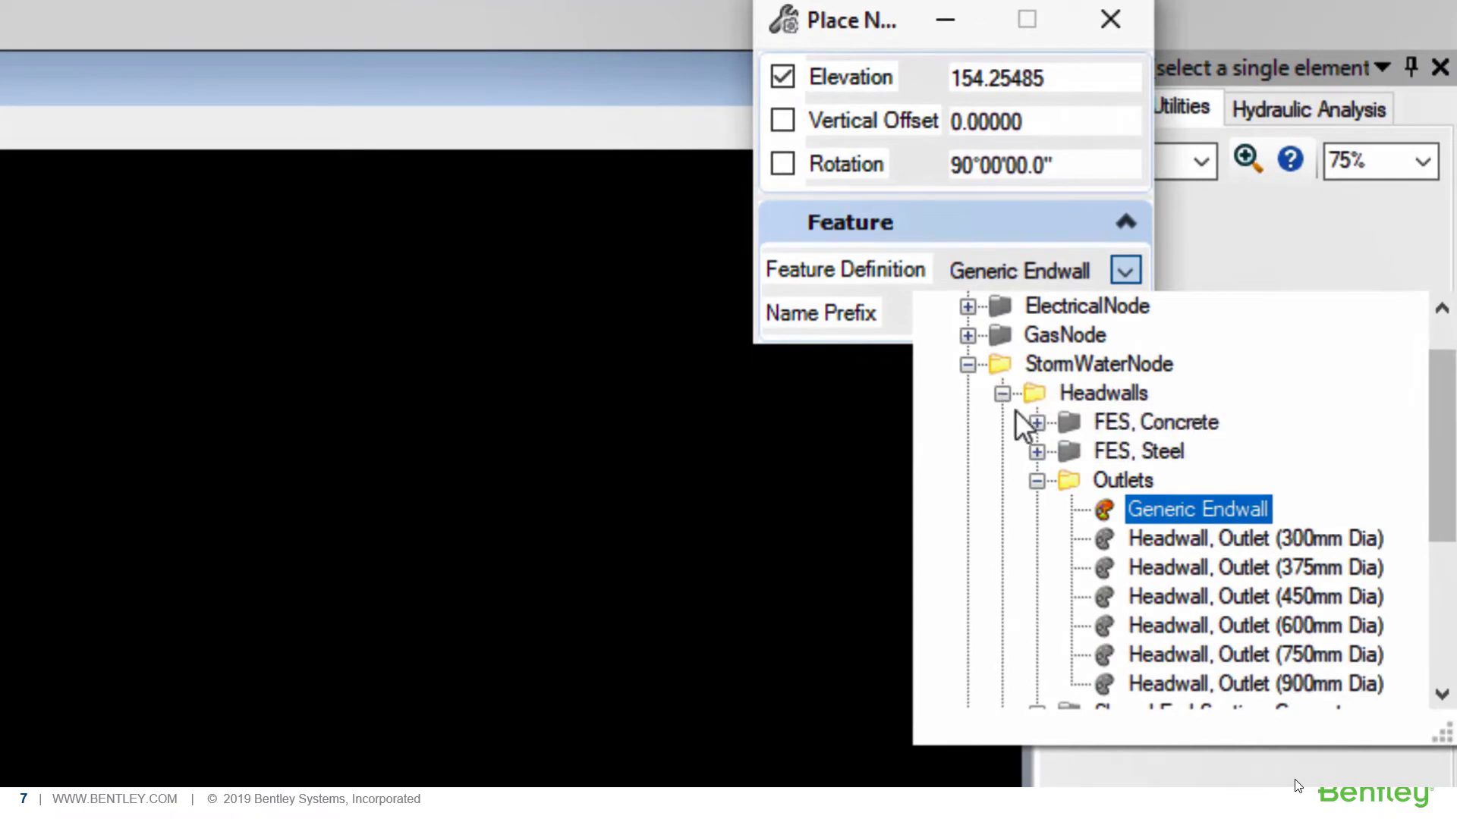
{"action": "scroll", "coordinate": [1028, 436], "scroll_direction": "up", "scroll_amount": 1}
{"action": "scroll", "coordinate": [1032, 448], "scroll_direction": "down", "scroll_amount": 4}
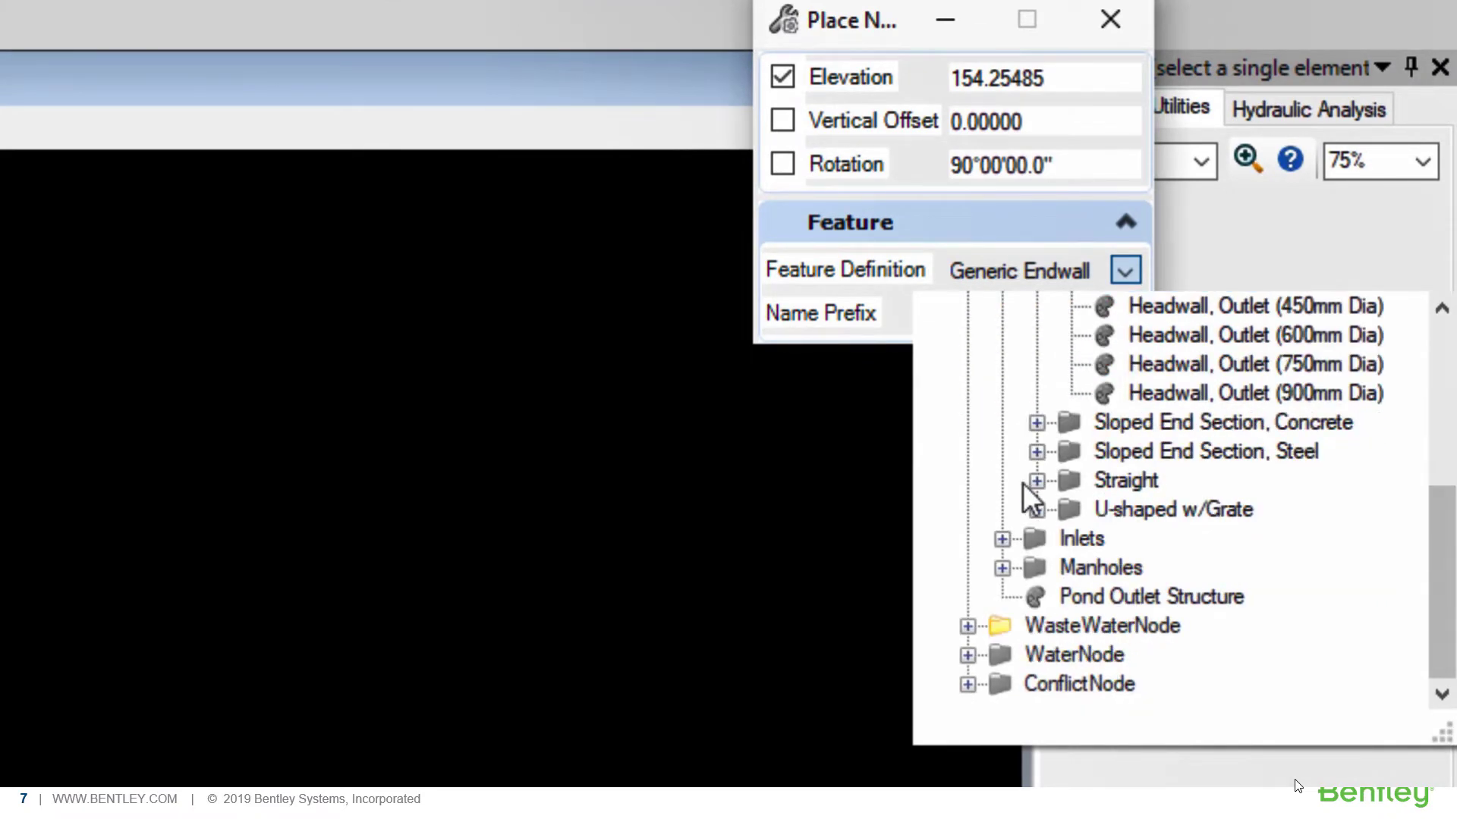
{"action": "left_click", "coordinate": [967, 626]}
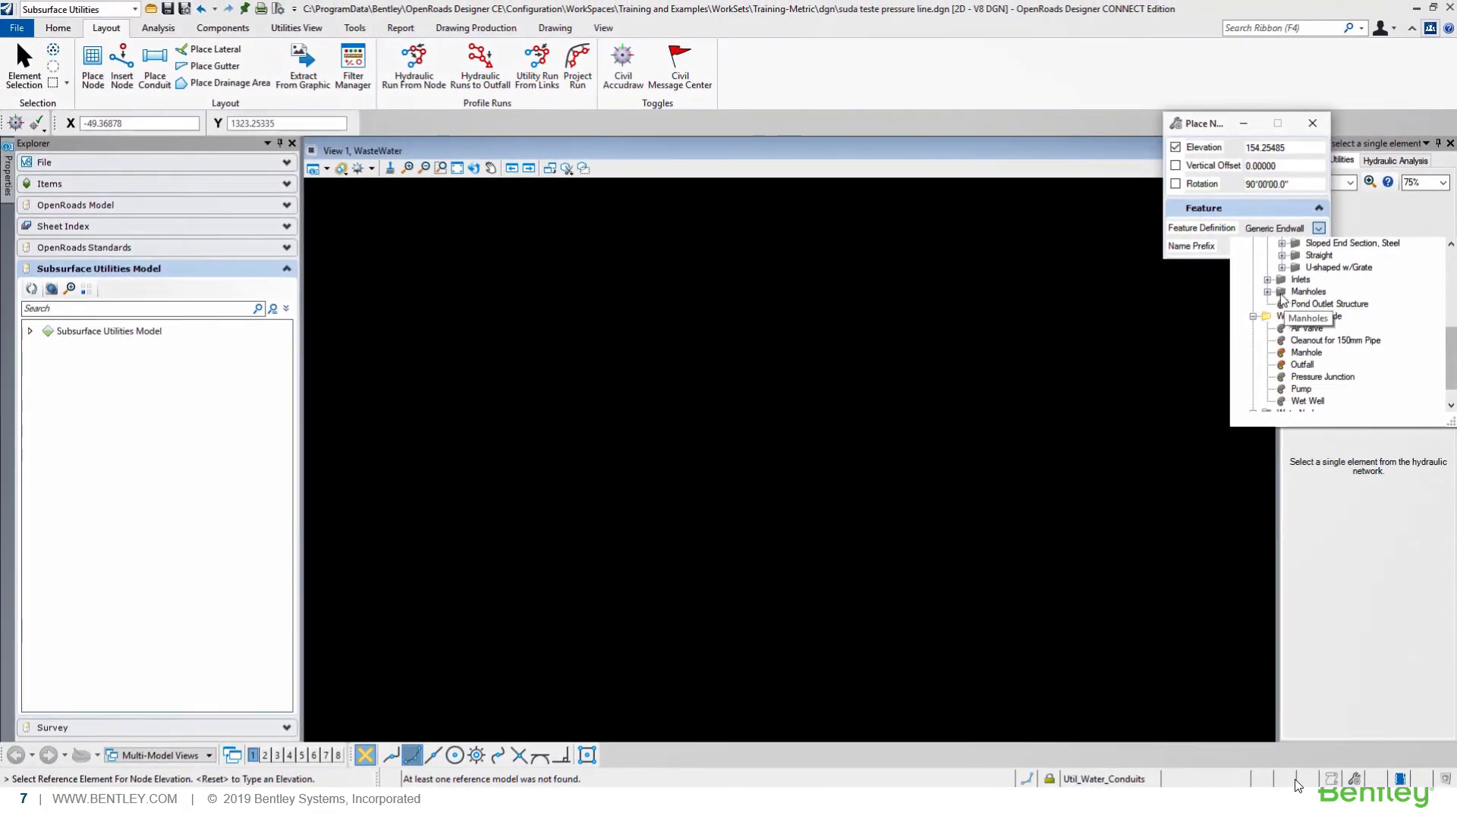
{"action": "key", "text": "Escape"}
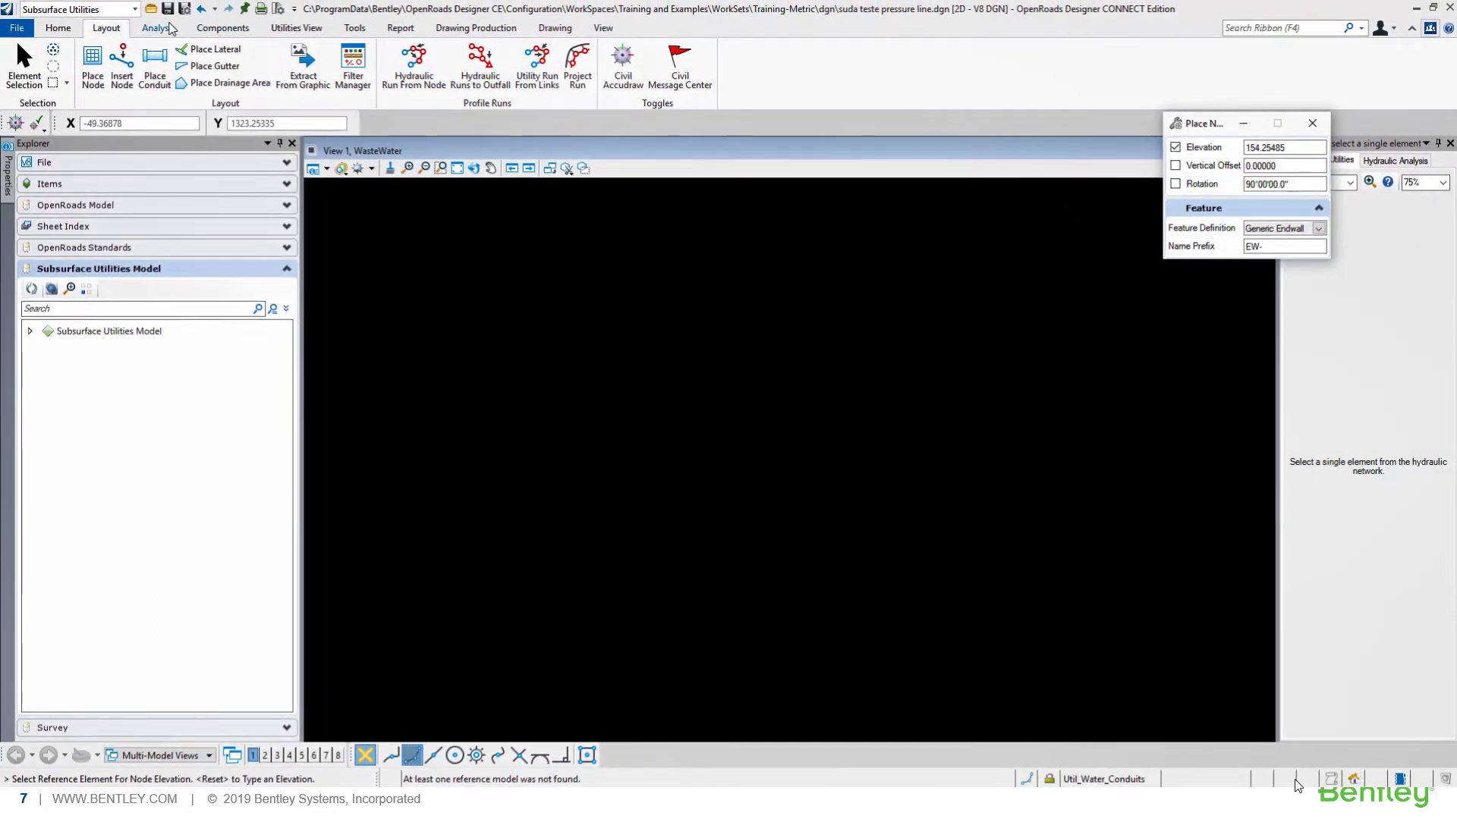
- Open and close the network FlexTables, then look over the Components and general utility tools
{"action": "left_click", "coordinate": [176, 26]}
{"action": "left_click", "coordinate": [609, 66]}
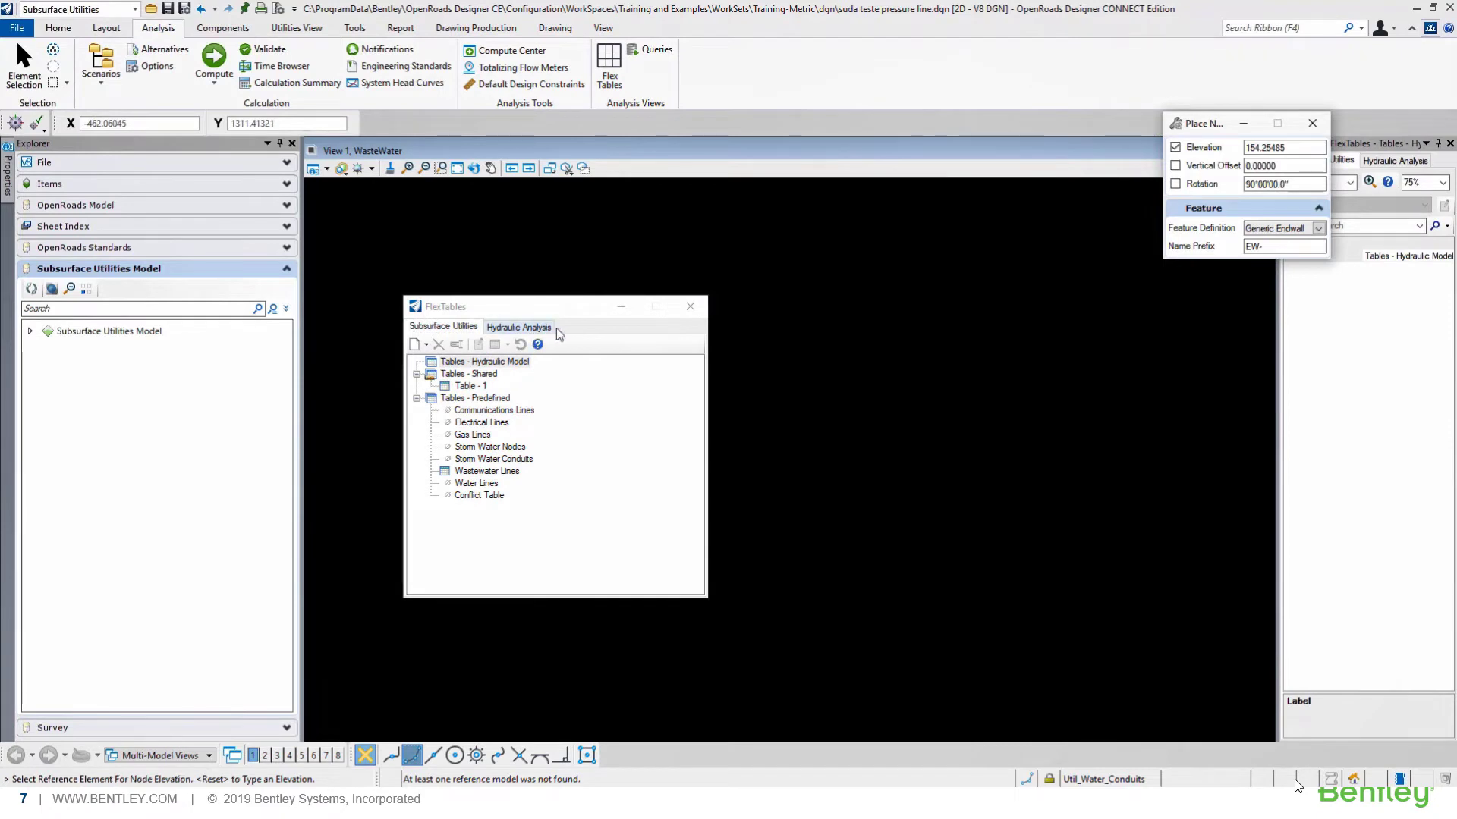
{"action": "left_click", "coordinate": [689, 306]}
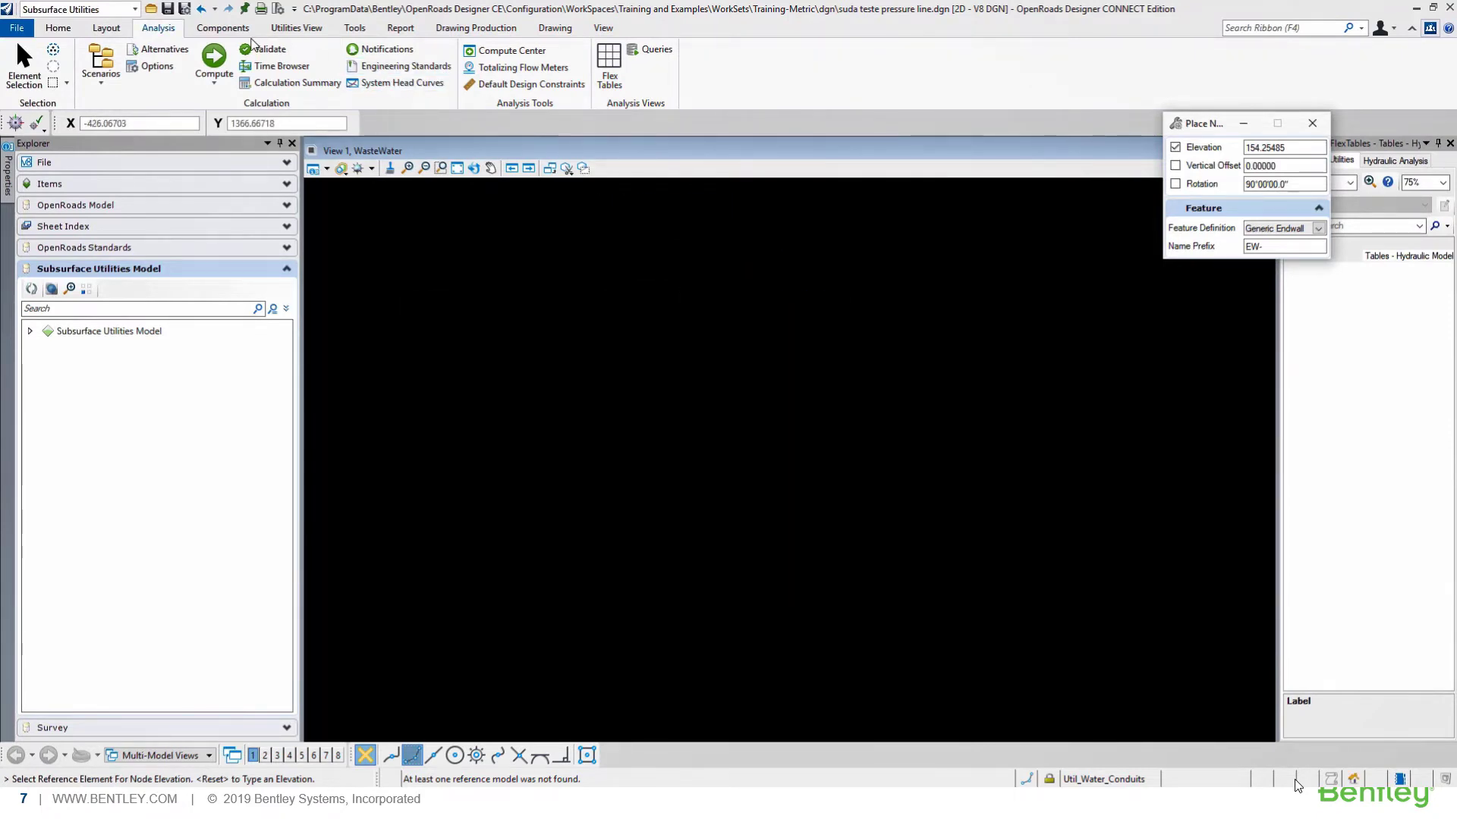
{"action": "left_click", "coordinate": [223, 28]}
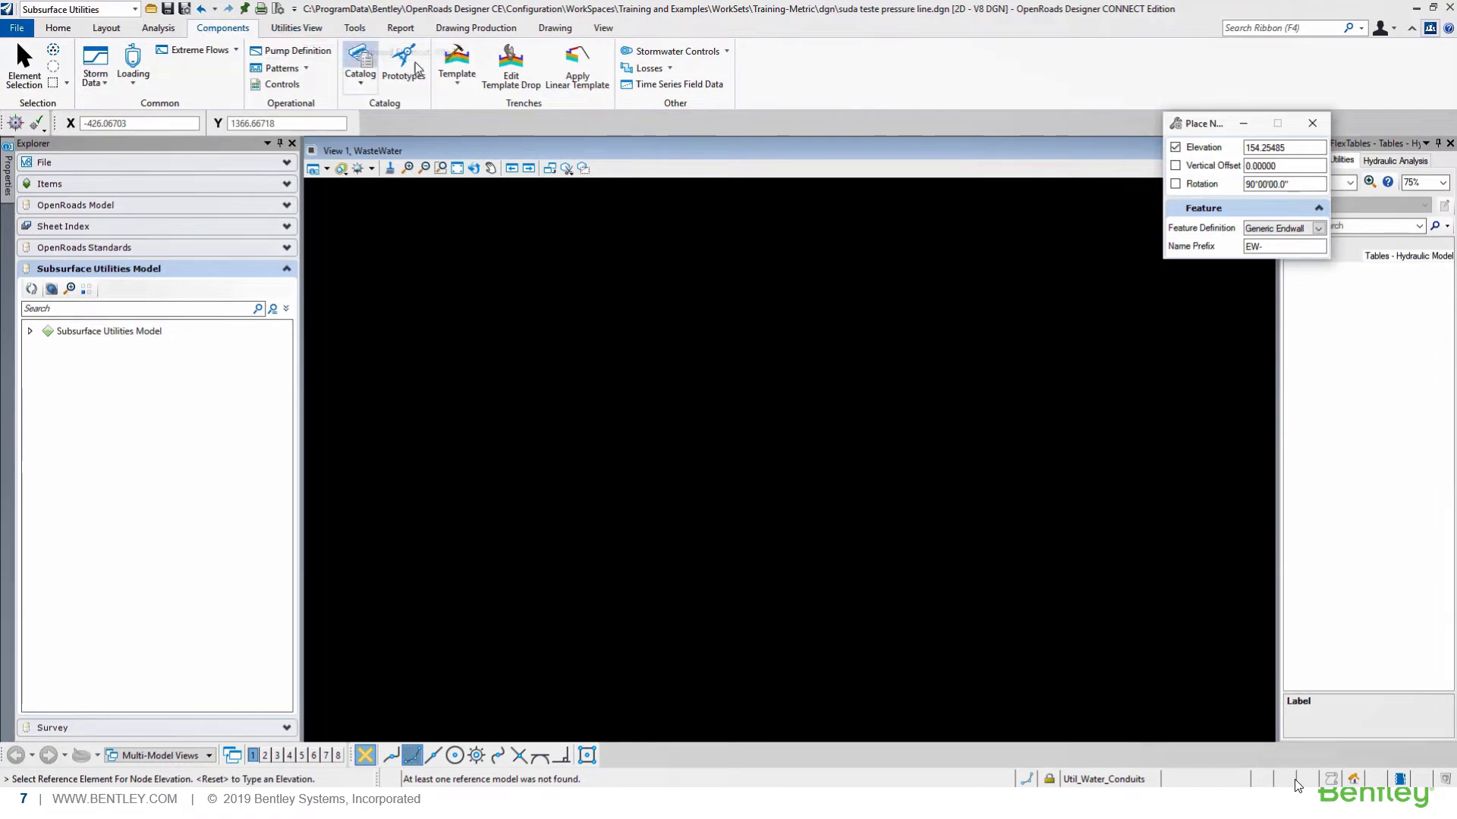
{"action": "left_click", "coordinate": [354, 29]}
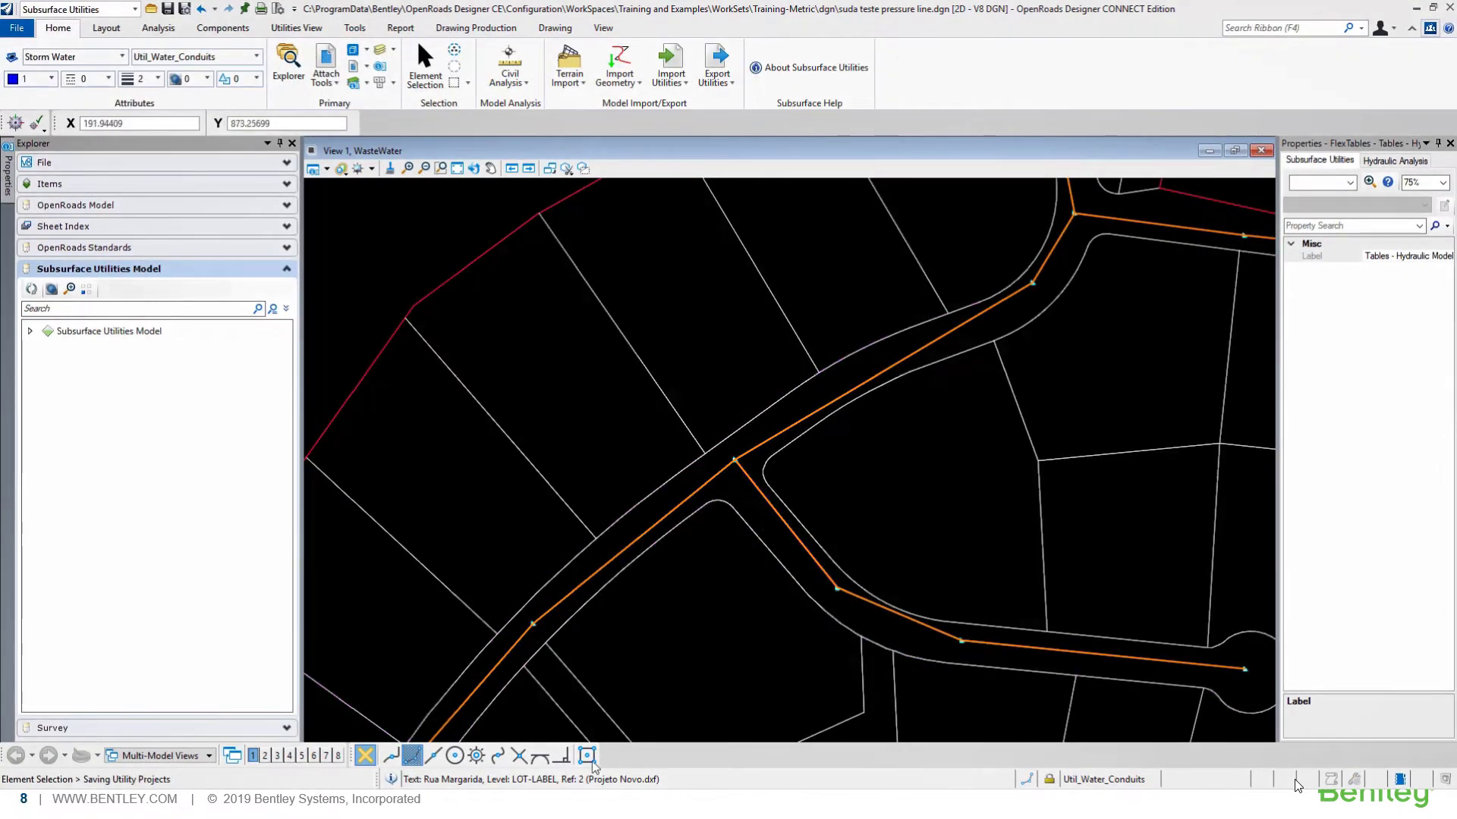
- Turn on display of the Water-3D and StormWater-3D references
{"action": "left_click", "coordinate": [516, 761]}
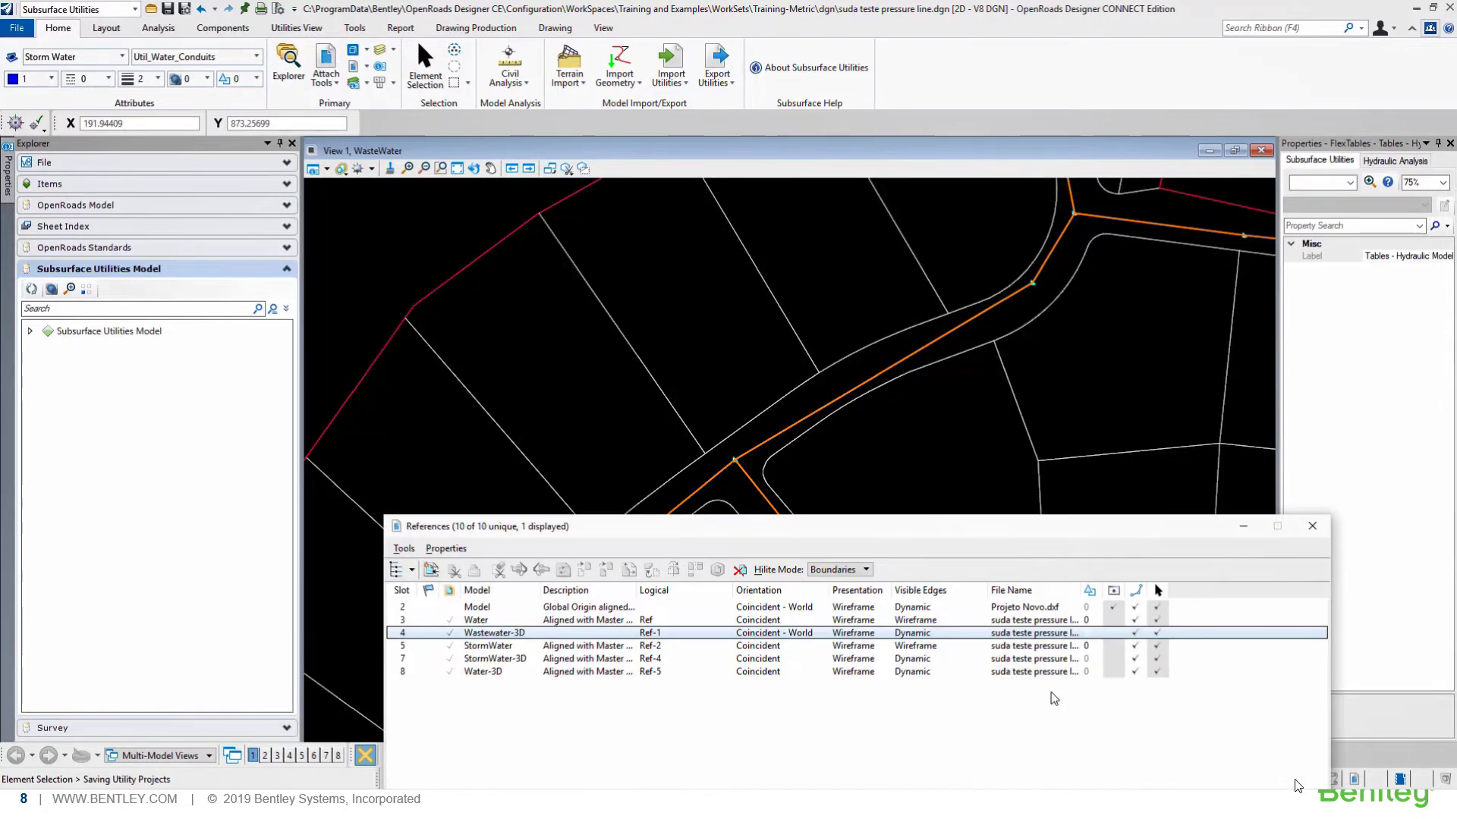
{"action": "left_click", "coordinate": [1111, 672]}
{"action": "left_click", "coordinate": [1112, 672]}
{"action": "left_click", "coordinate": [1113, 660]}
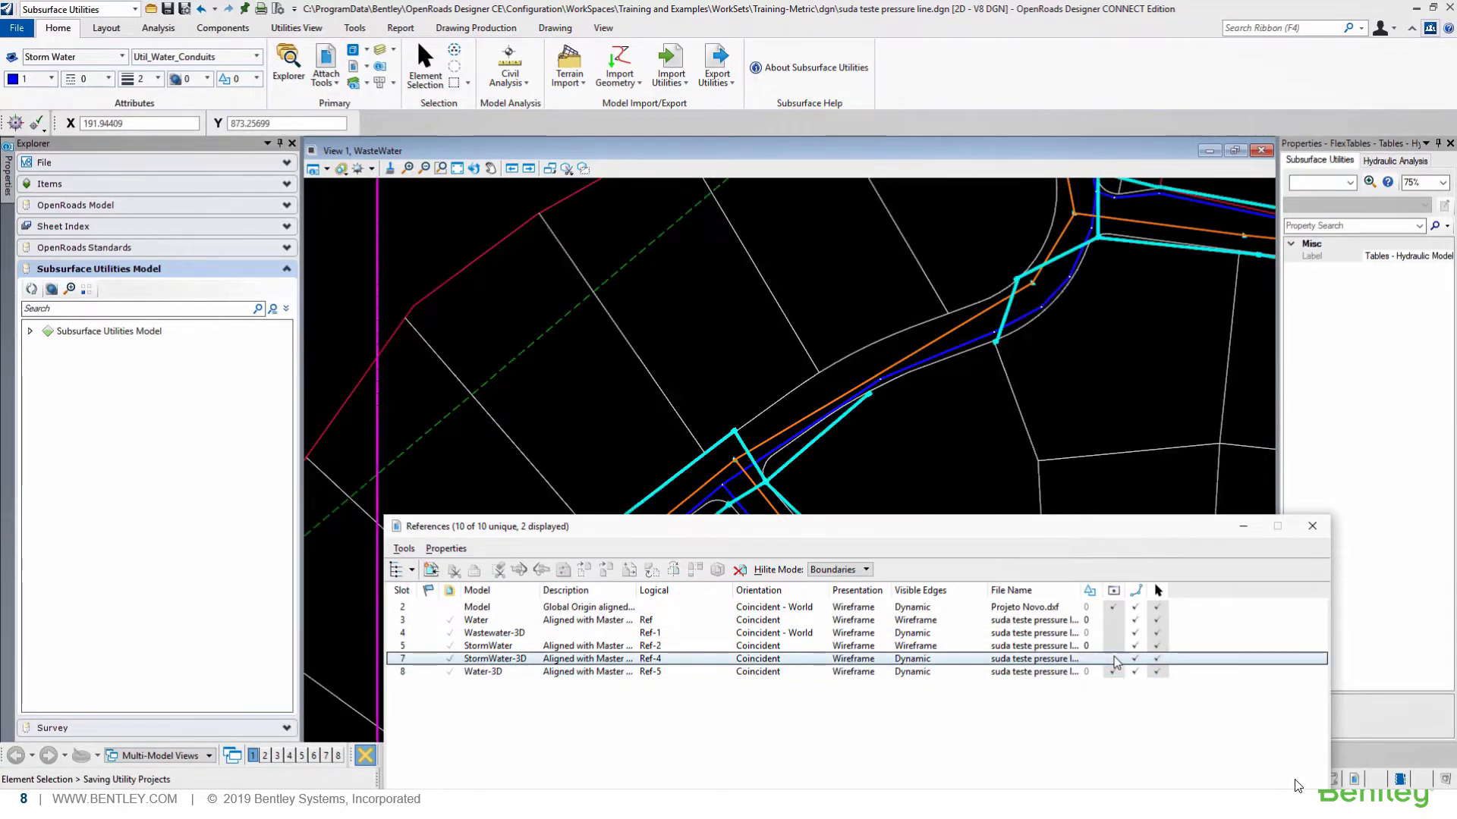
{"action": "left_click", "coordinate": [1242, 531]}
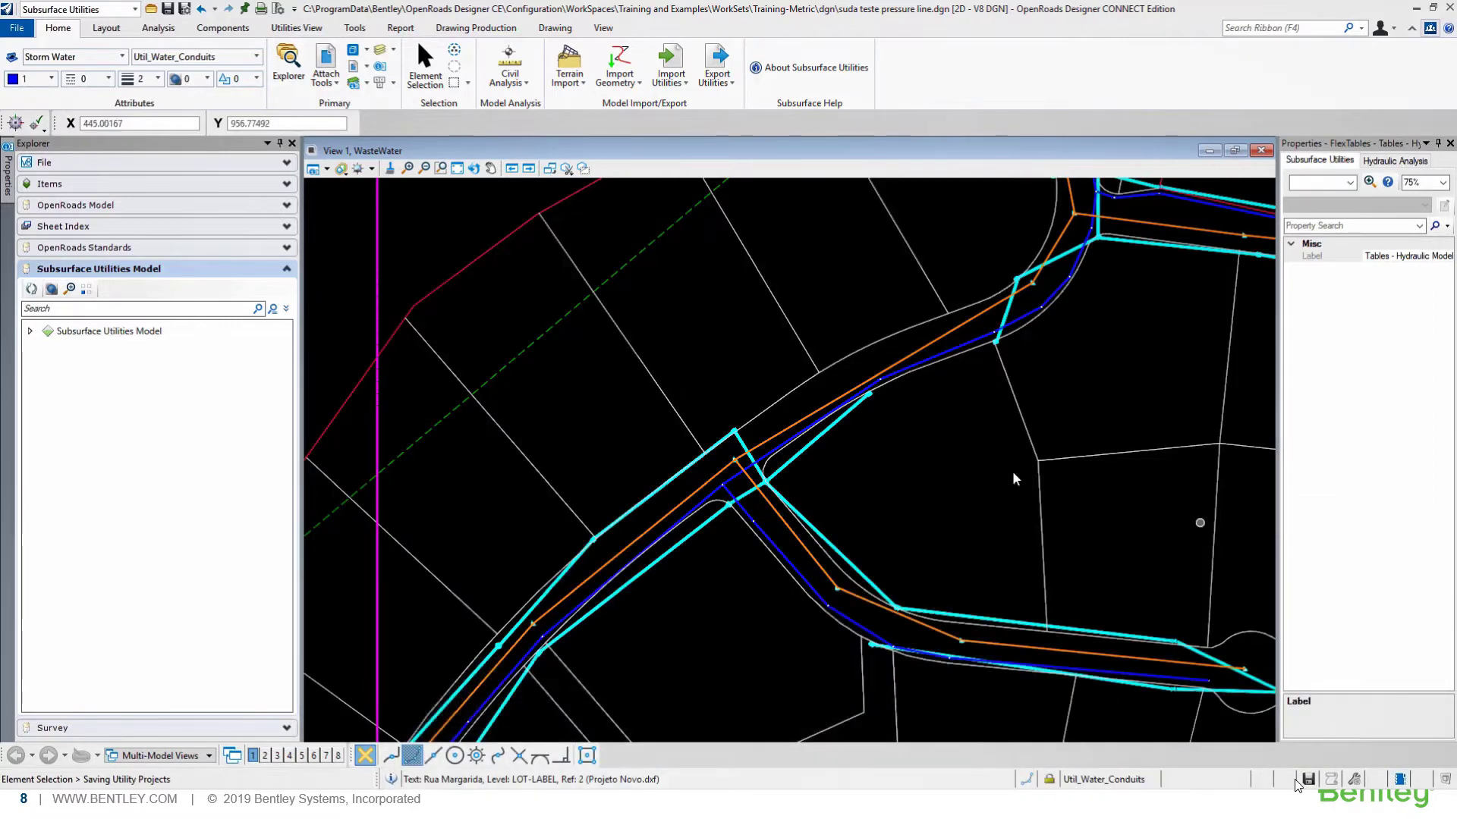
- Window-zoom twice into the point where the pipes cross
{"action": "left_click", "coordinate": [440, 168]}
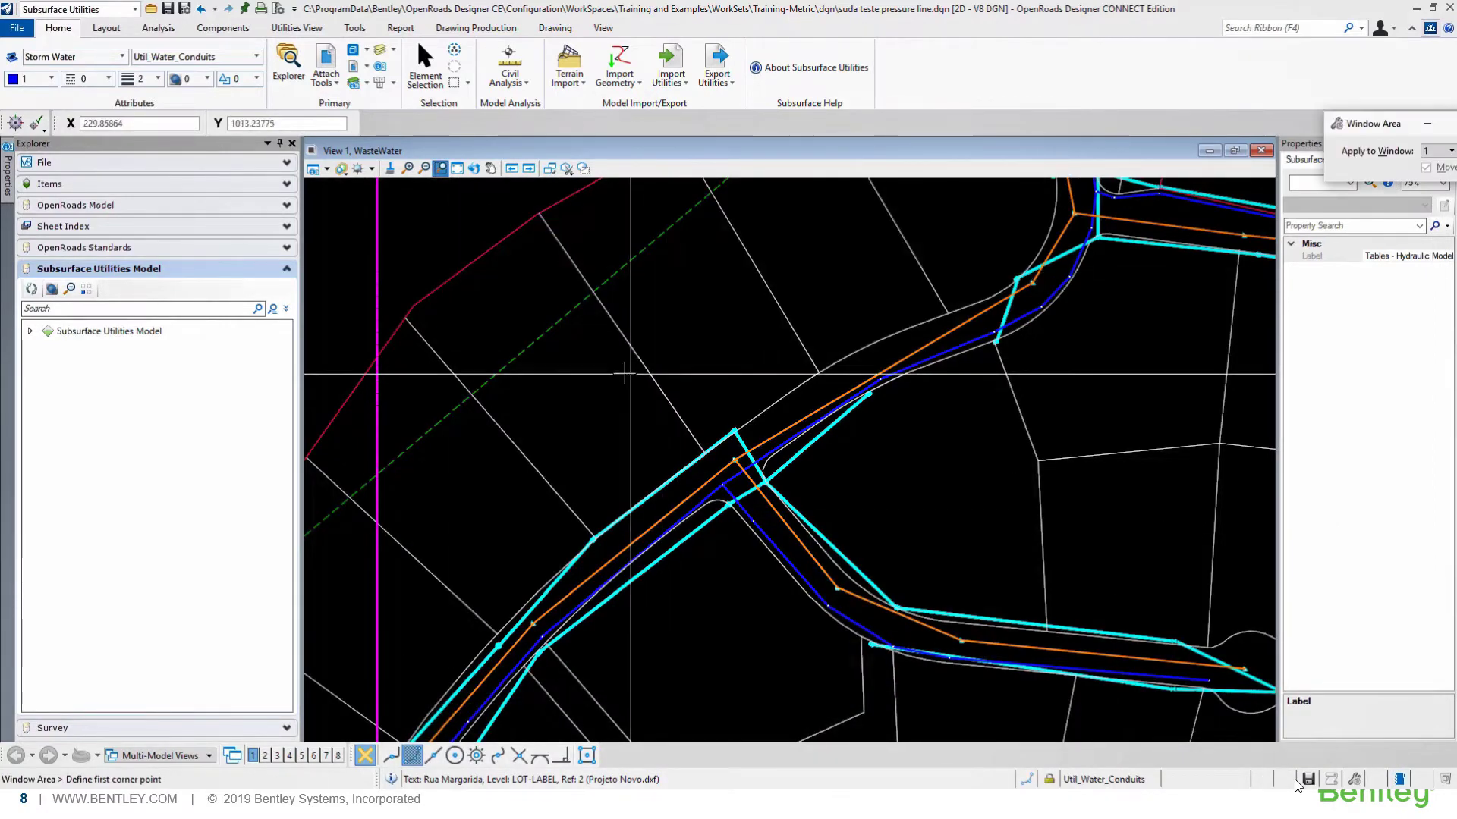
{"action": "left_click", "coordinate": [617, 372]}
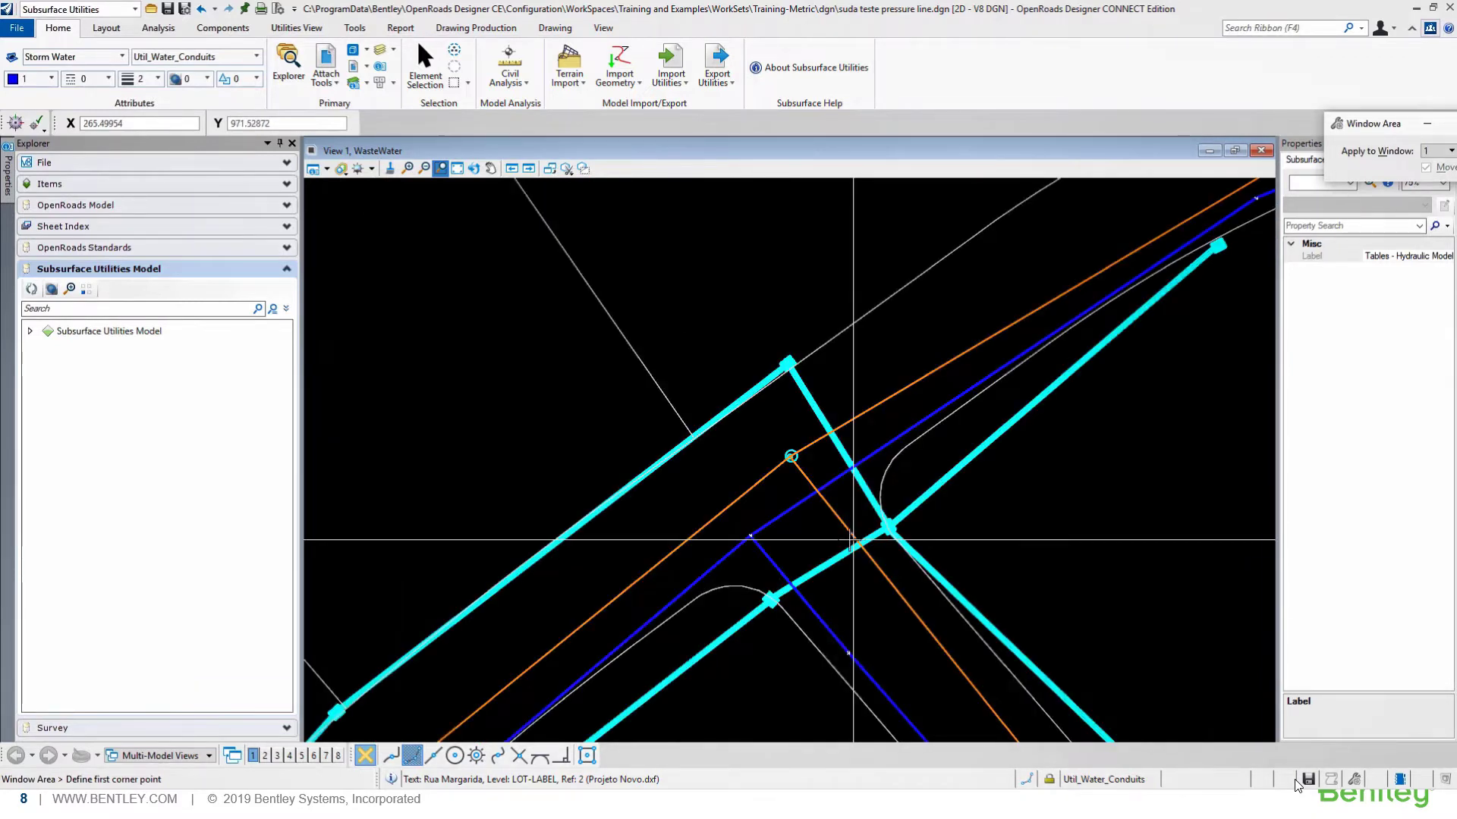
{"action": "left_click", "coordinate": [740, 434]}
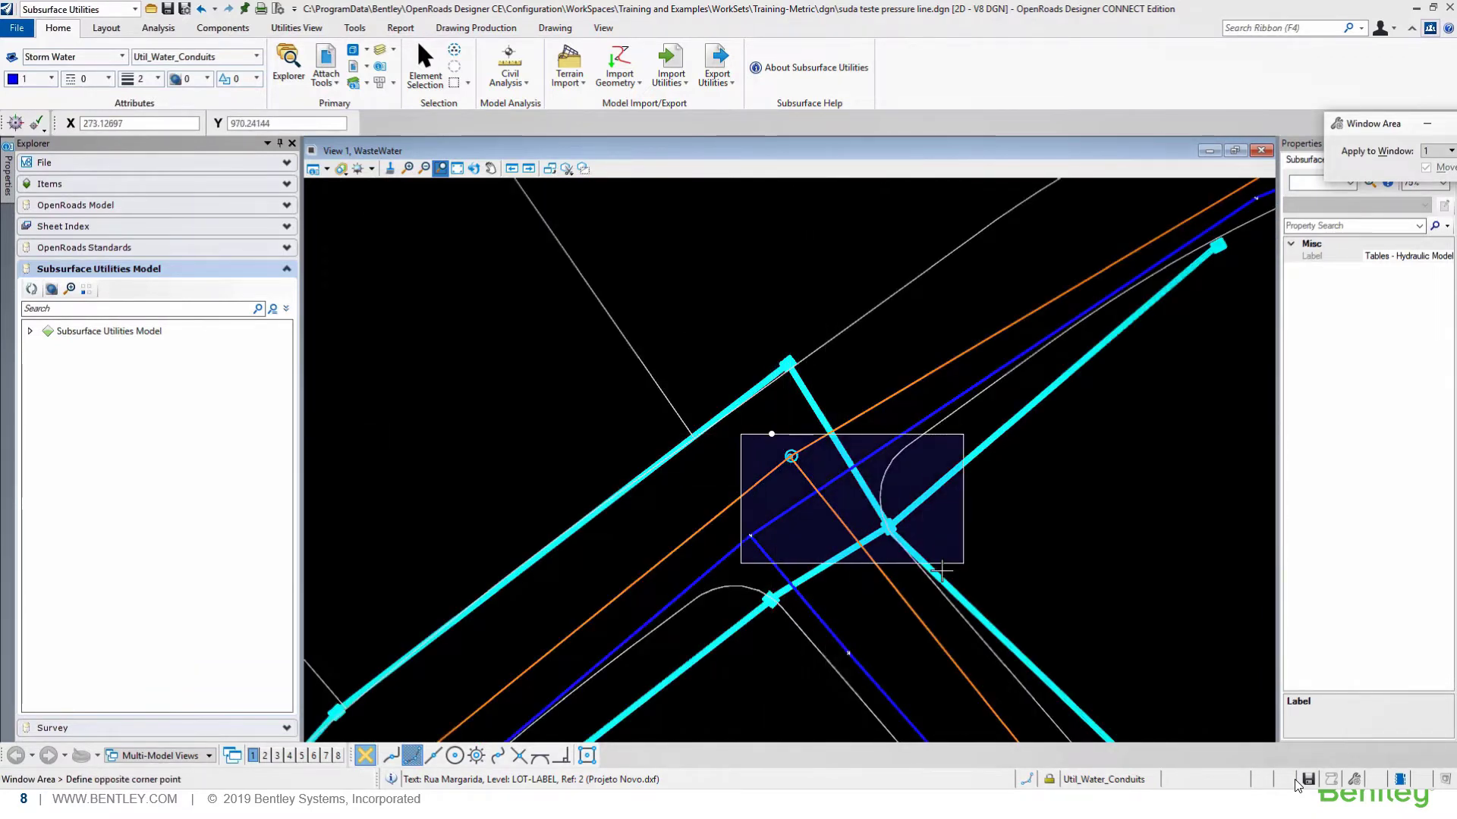
{"action": "left_click", "coordinate": [945, 571]}
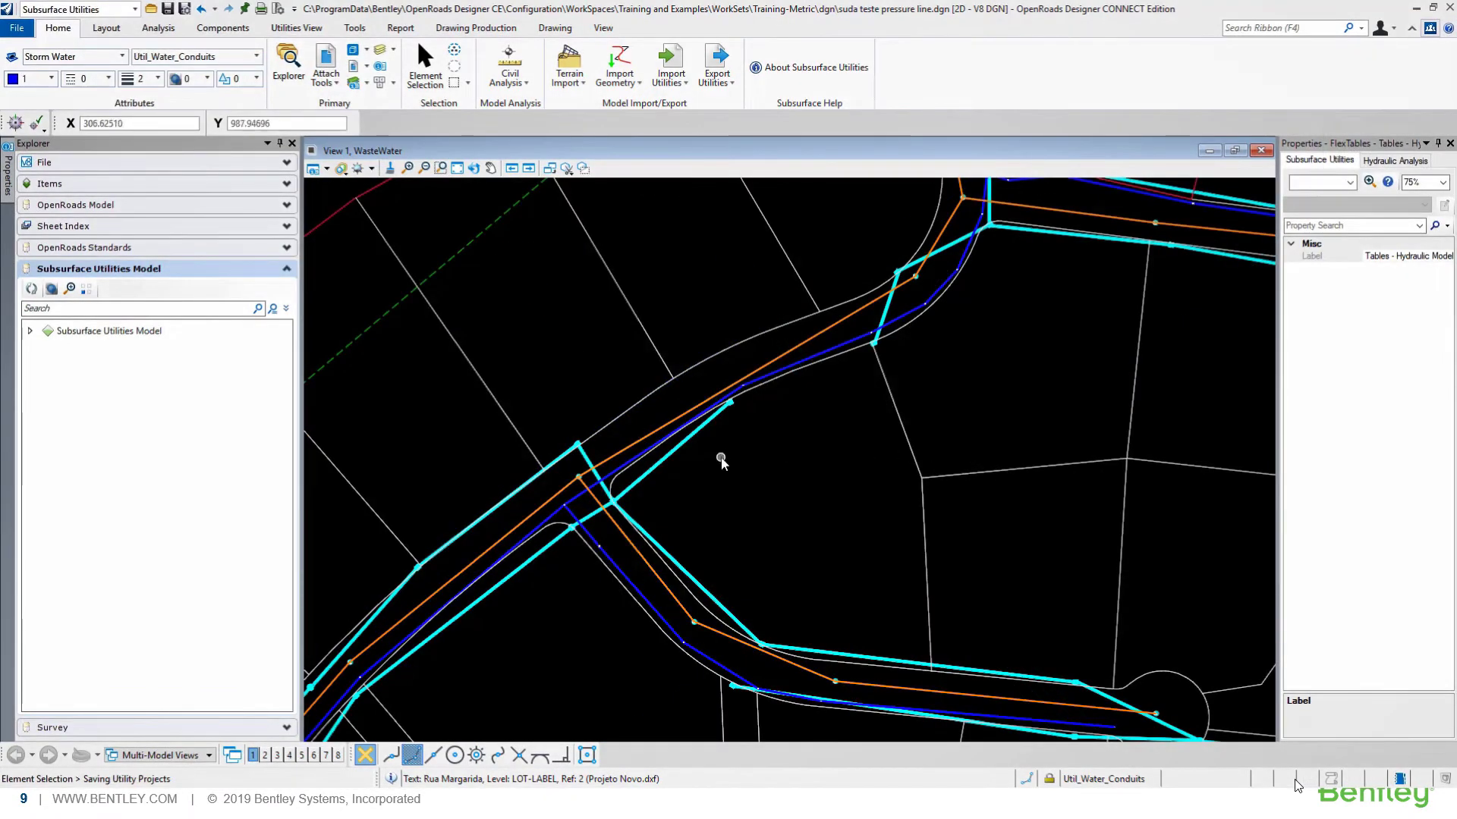
- Turn off display of the Water-3D and StormWater-3D references
{"action": "left_click", "coordinate": [325, 61]}
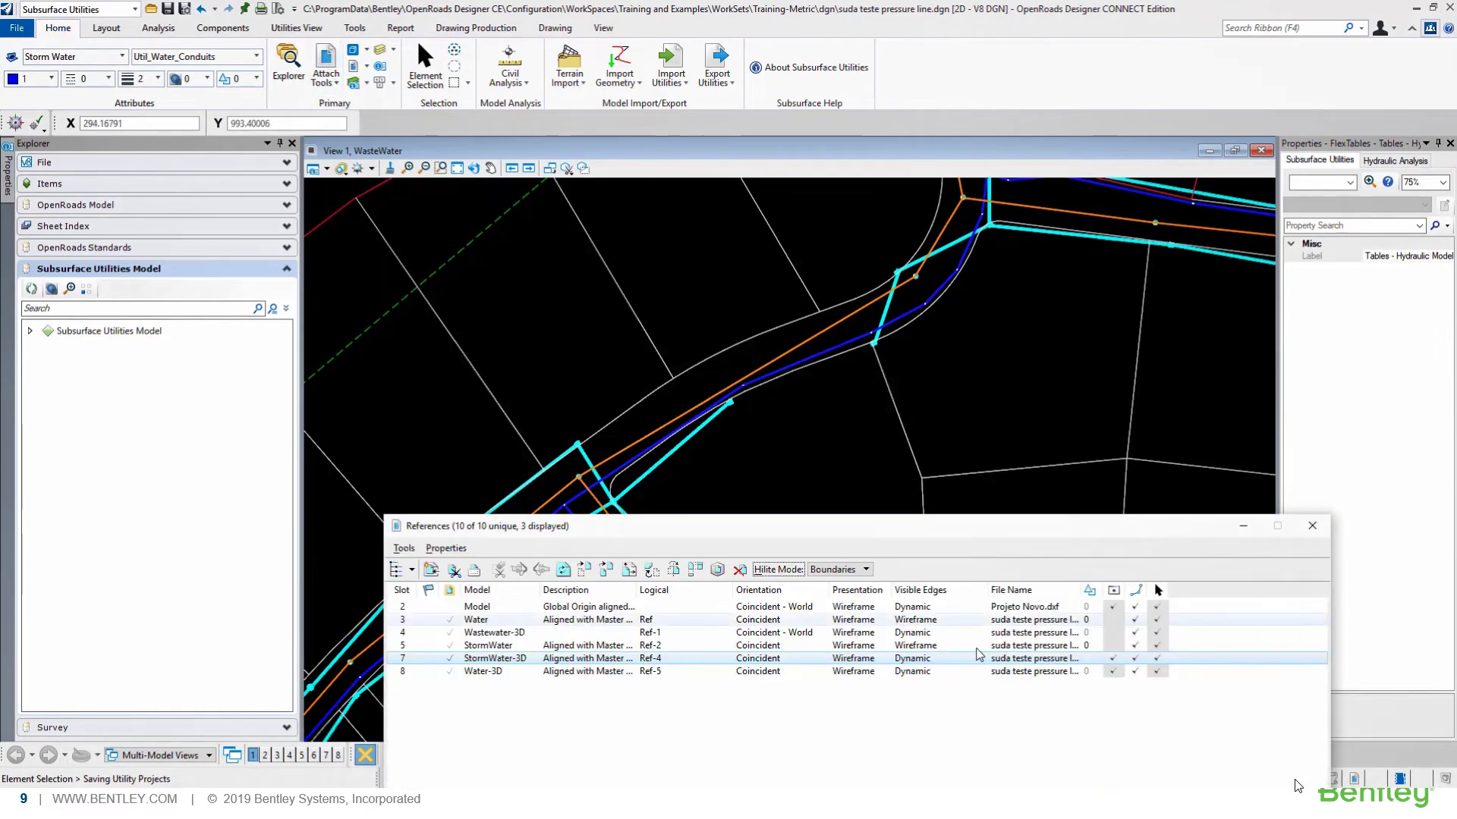
{"action": "left_click", "coordinate": [1113, 659]}
{"action": "left_click", "coordinate": [1115, 660]}
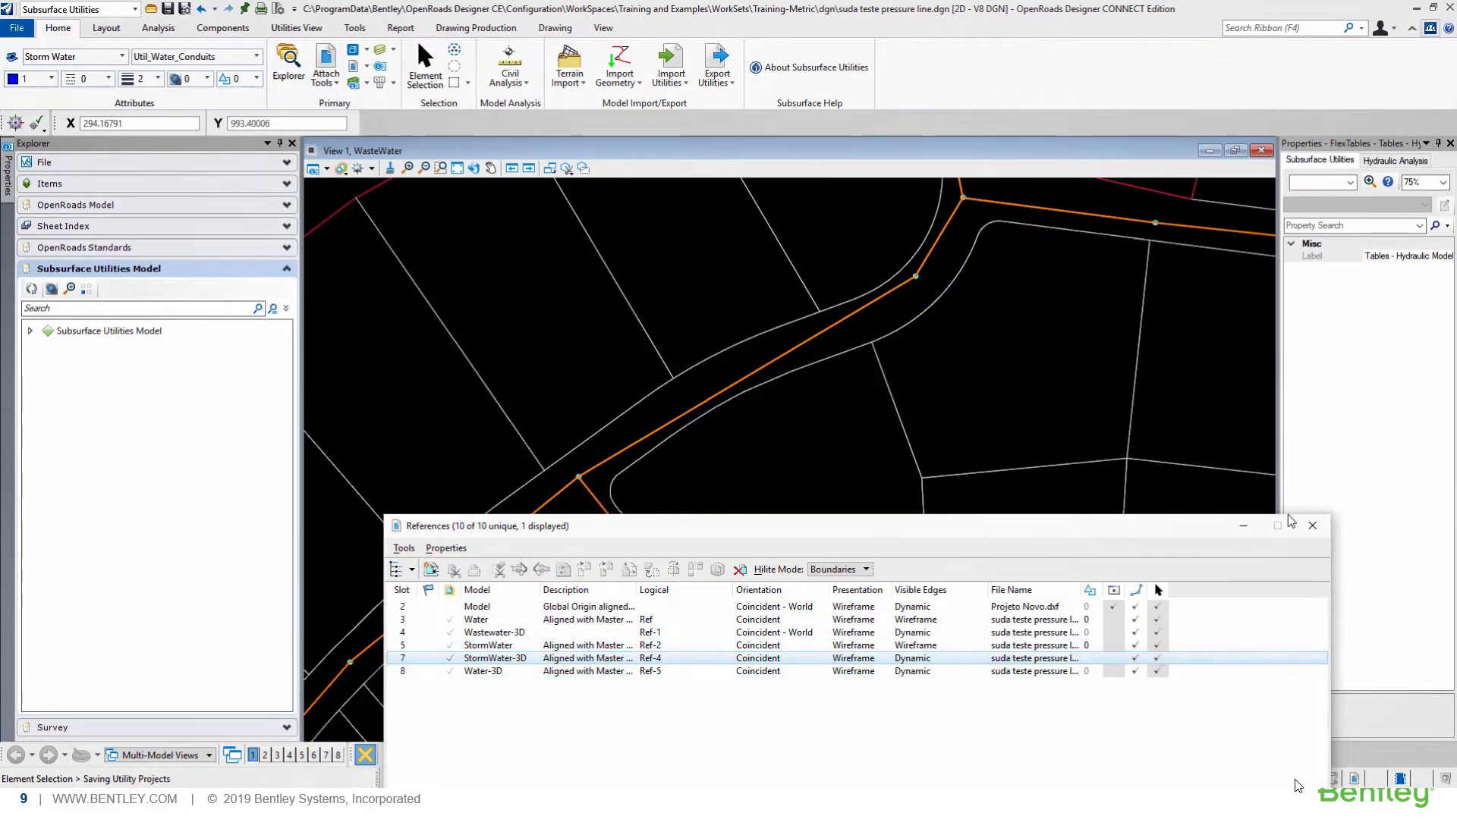
{"action": "left_click", "coordinate": [1311, 525]}
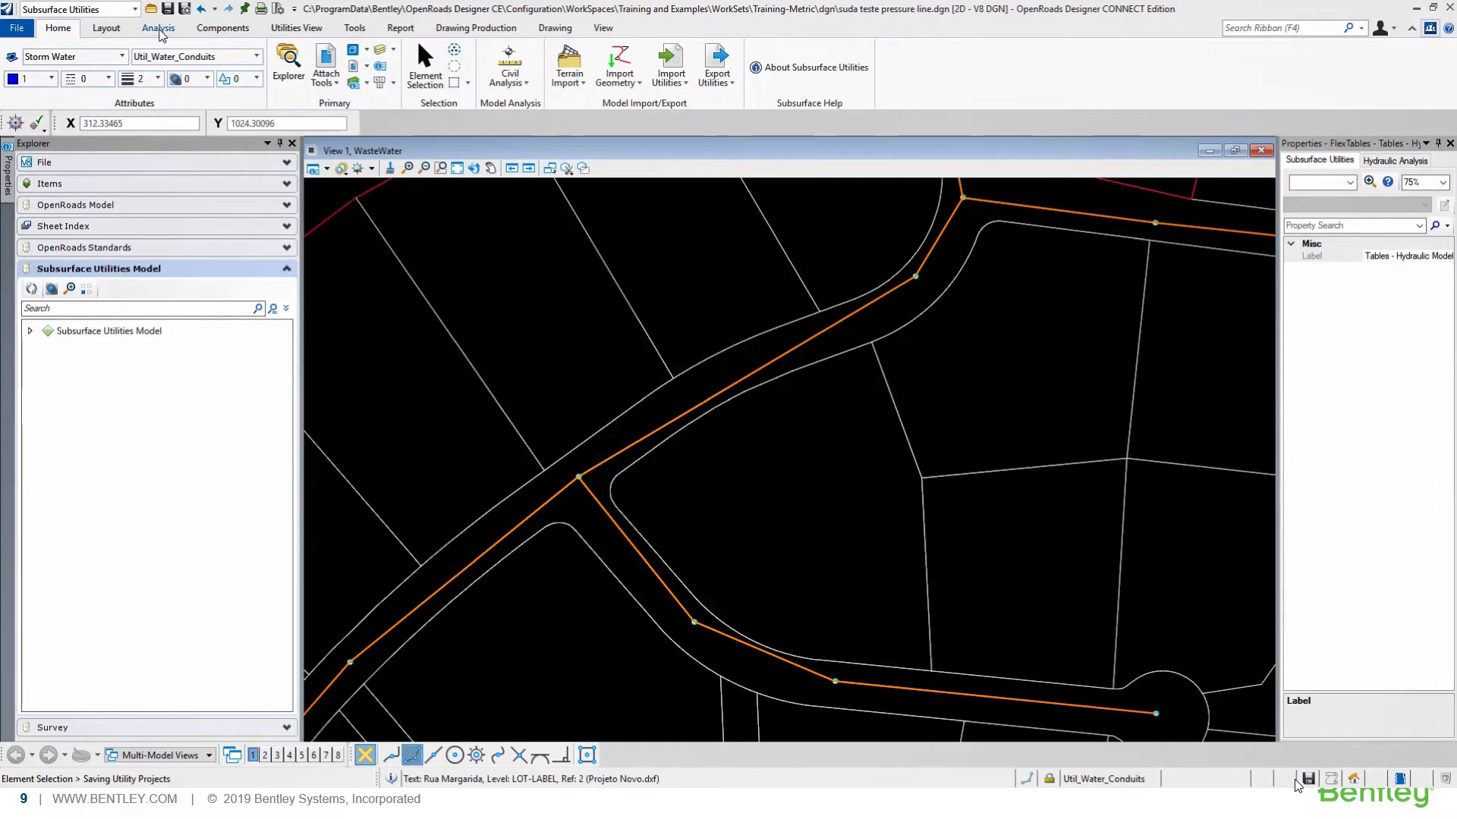
- Review the cover, slope, tractive stress and node Default Design Constraints without changes
{"action": "left_click", "coordinate": [159, 29]}
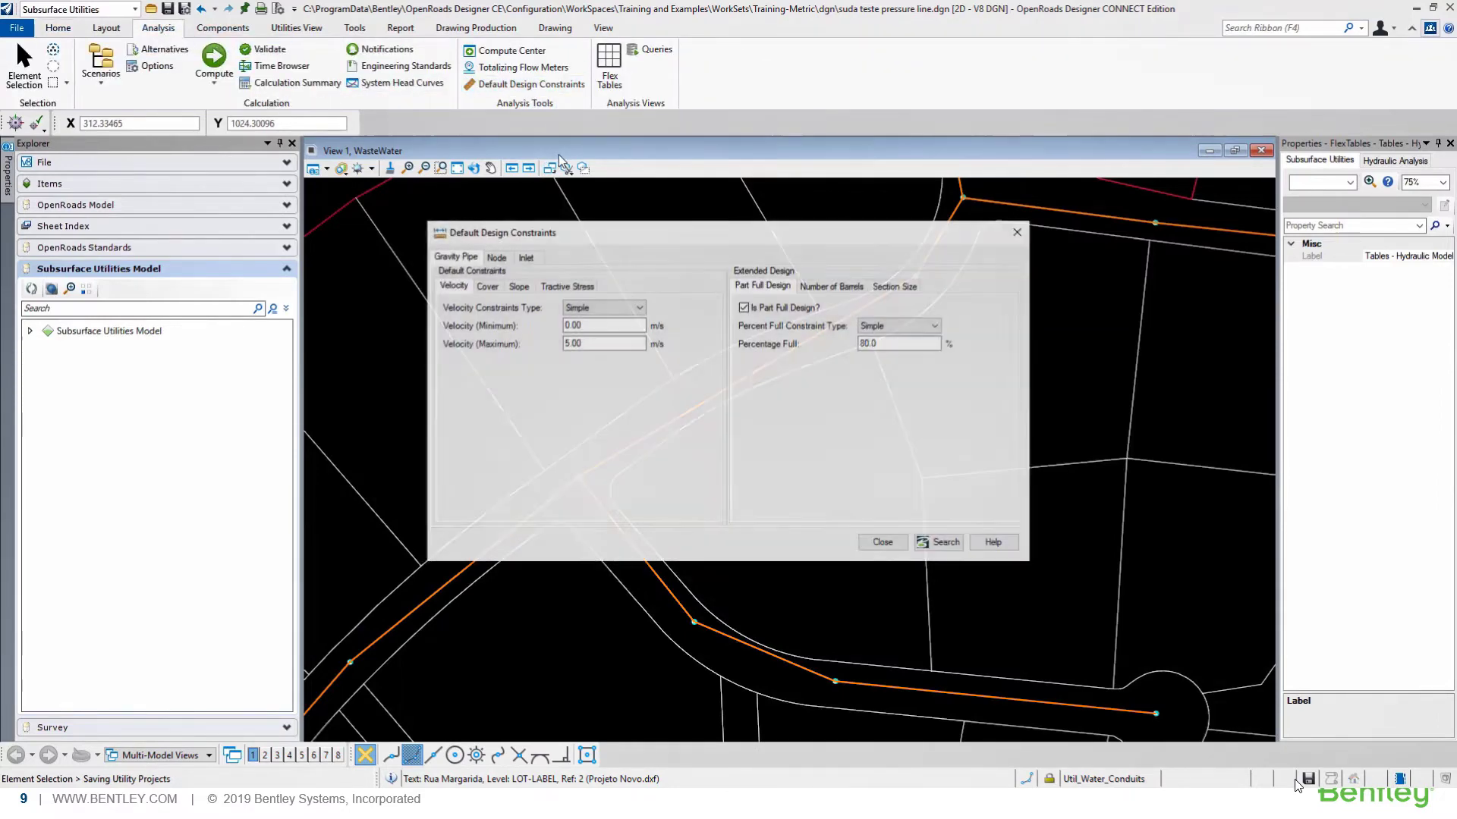
{"action": "left_click", "coordinate": [489, 286]}
{"action": "left_click", "coordinate": [518, 286]}
{"action": "left_click", "coordinate": [574, 286]}
{"action": "left_click", "coordinate": [496, 258]}
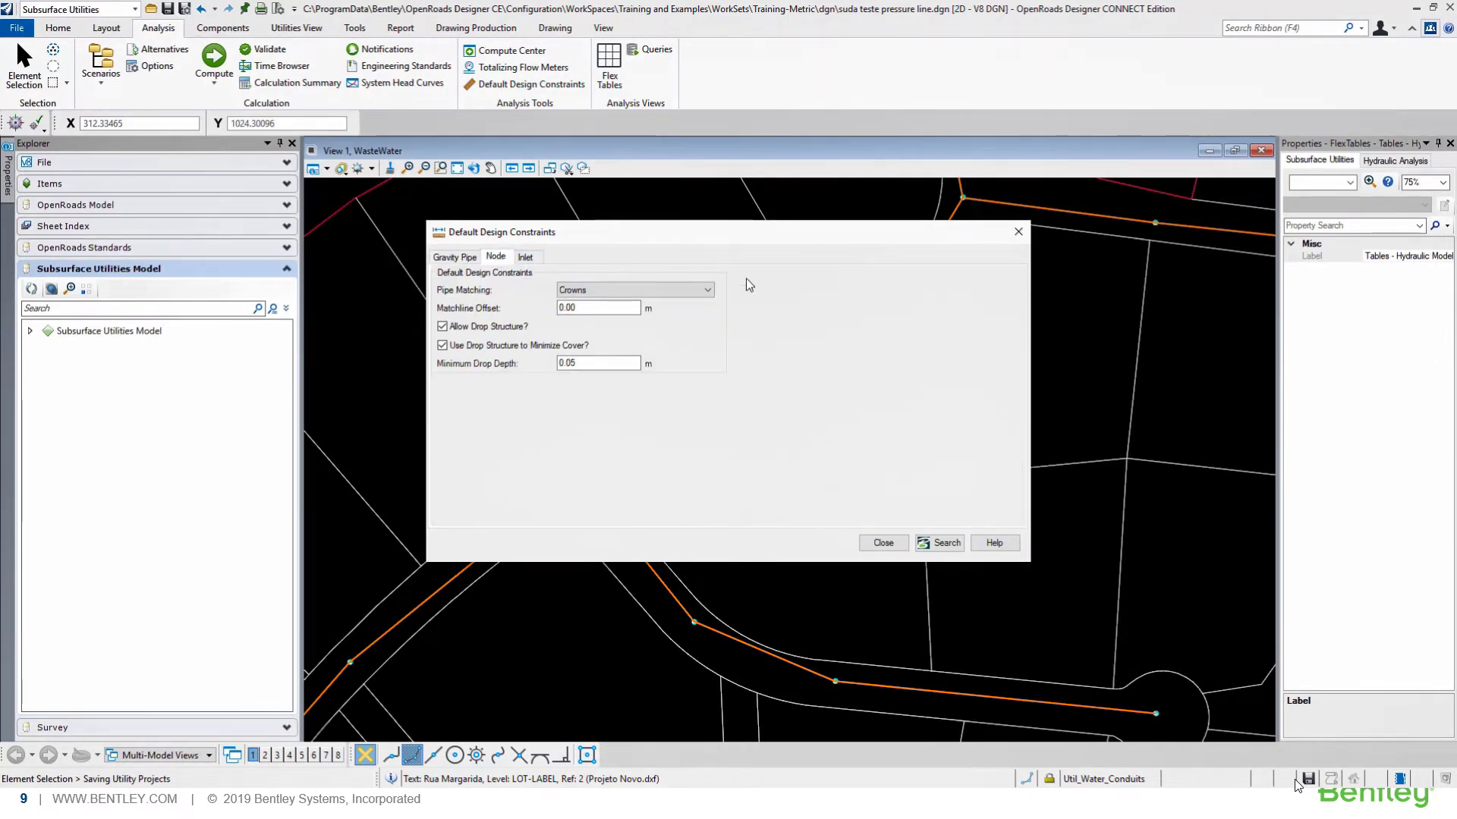
{"action": "left_click", "coordinate": [1019, 231]}
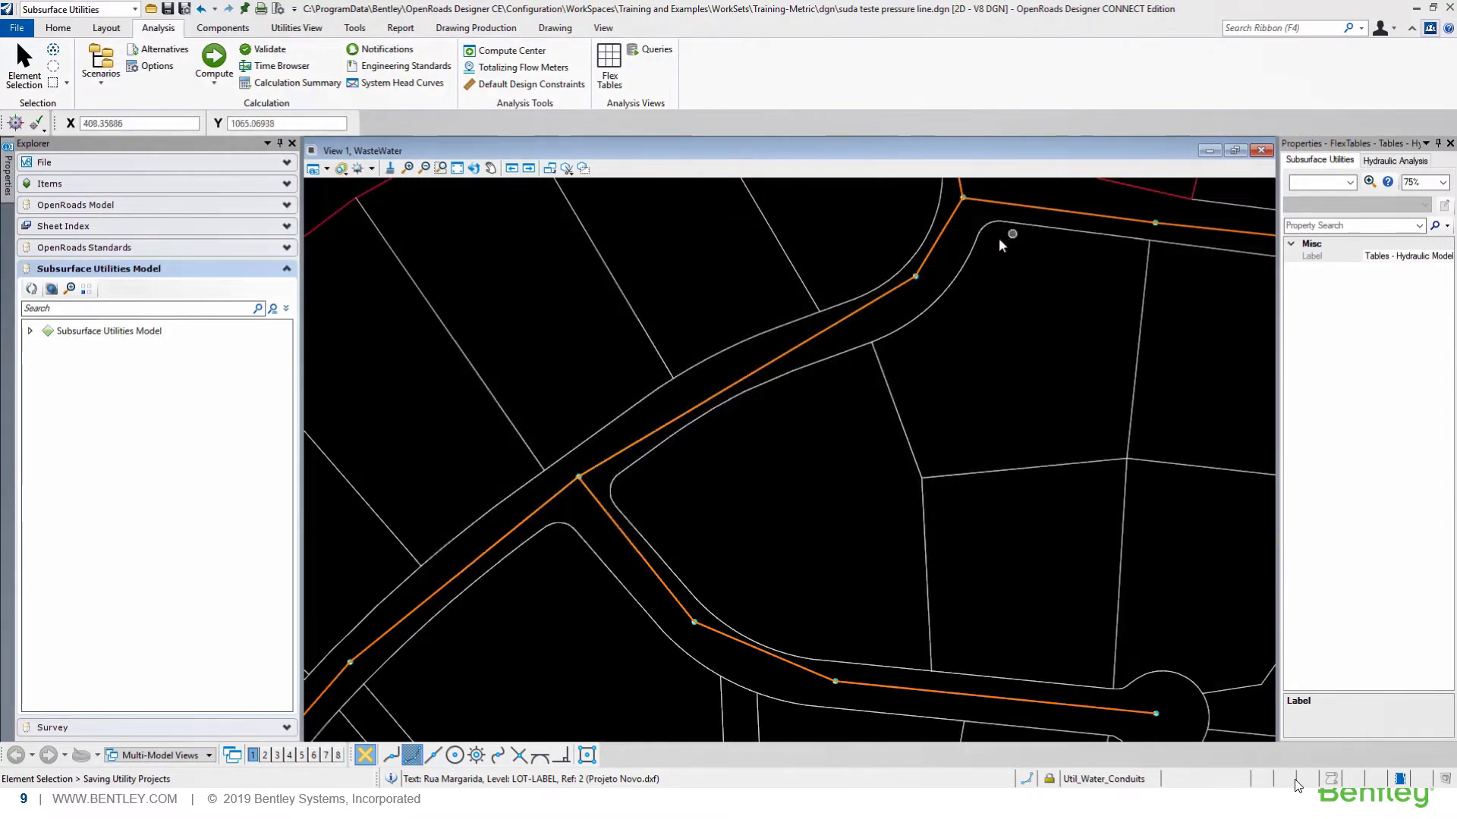
- Compute the wastewater network design without a new alternative and dismiss the notifications
{"action": "left_click", "coordinate": [214, 60]}
{"action": "left_click", "coordinate": [785, 475]}
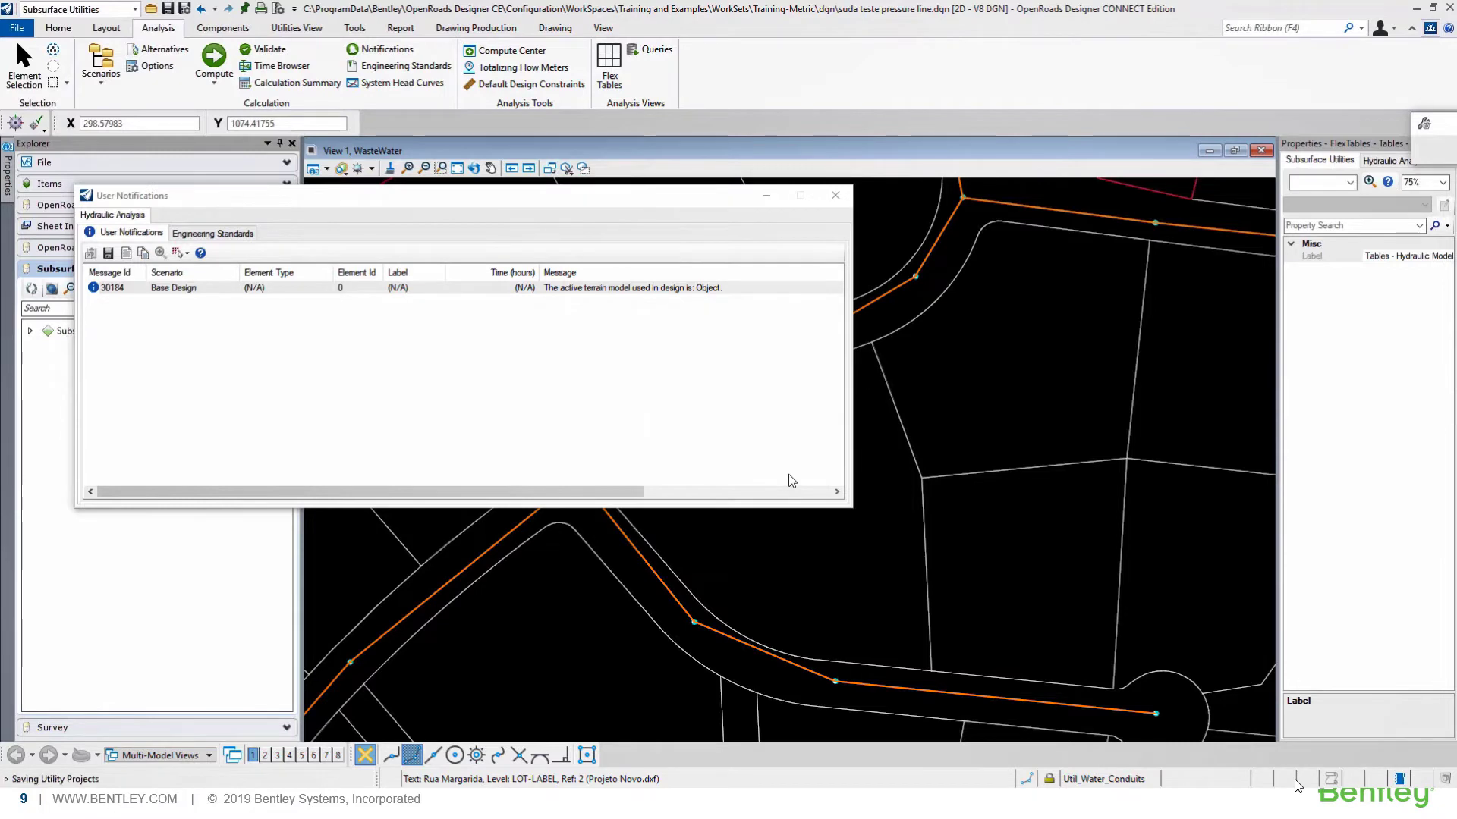
{"action": "left_click", "coordinate": [833, 202]}
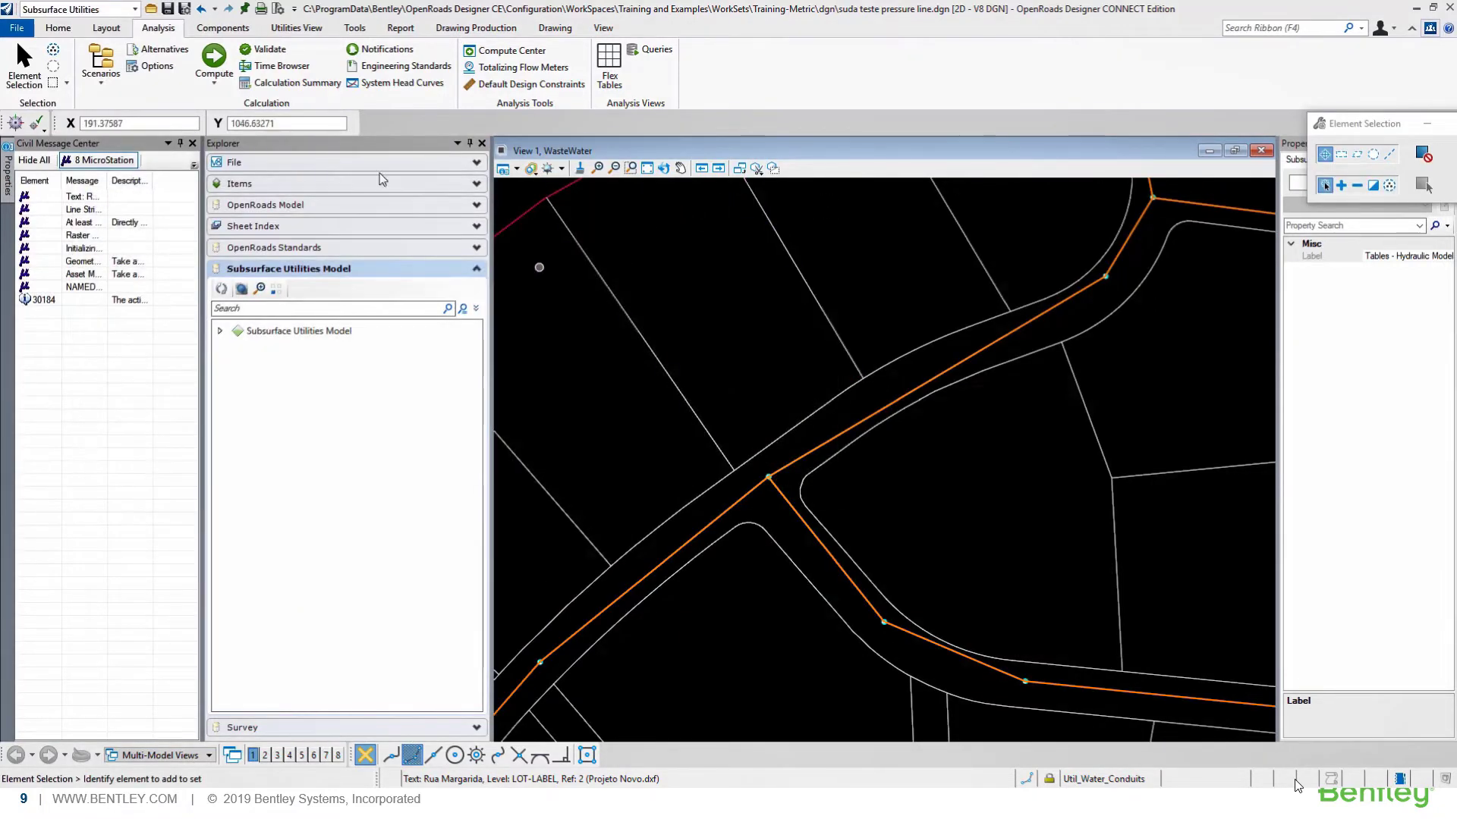
{"action": "left_click", "coordinate": [181, 144]}
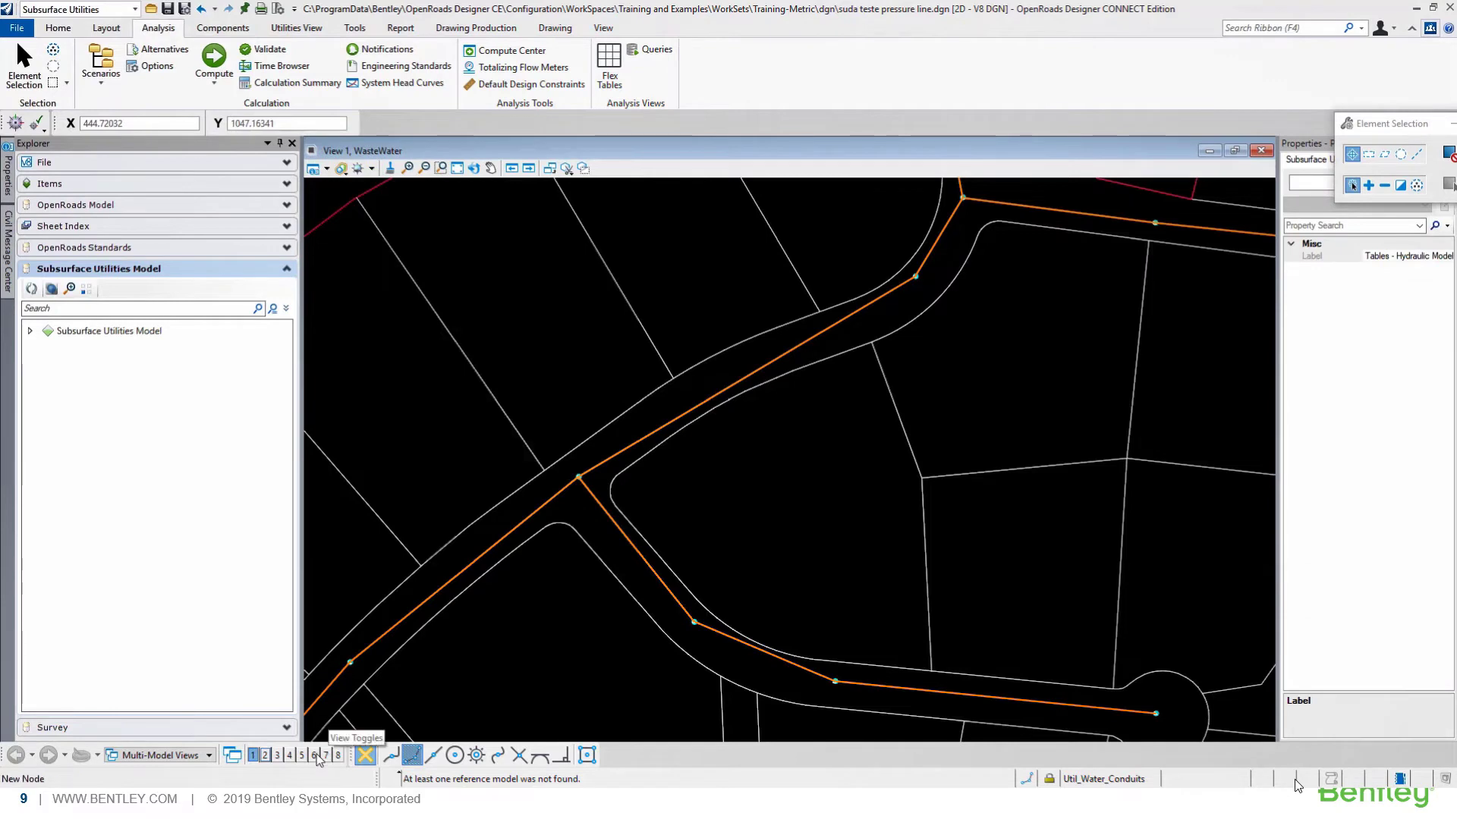
- Open View 6 showing the Wastewater-3D model with smooth shading
{"action": "left_click", "coordinate": [314, 755]}
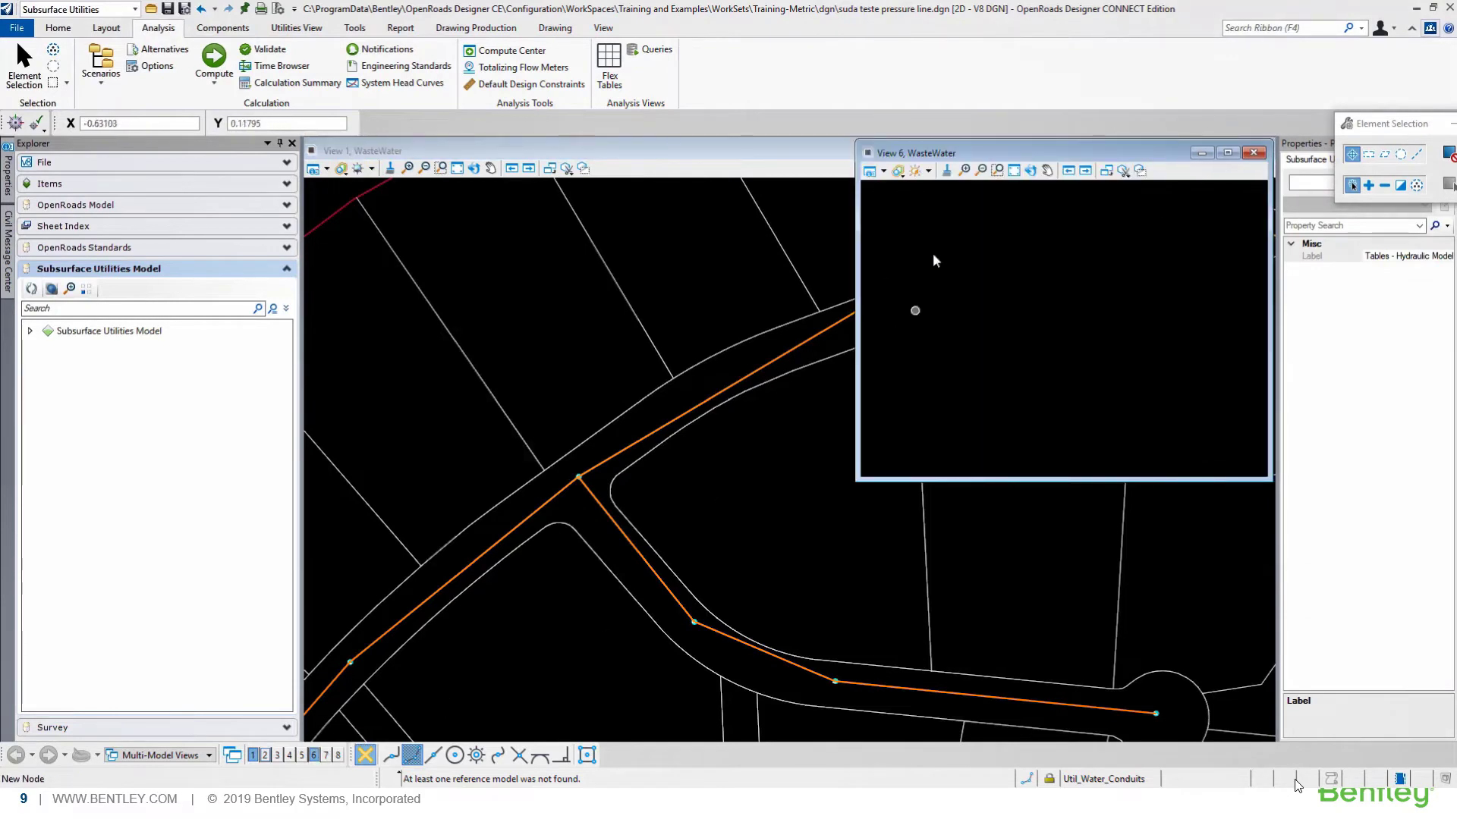
{"action": "left_click", "coordinate": [885, 173]}
{"action": "left_click", "coordinate": [1011, 539]}
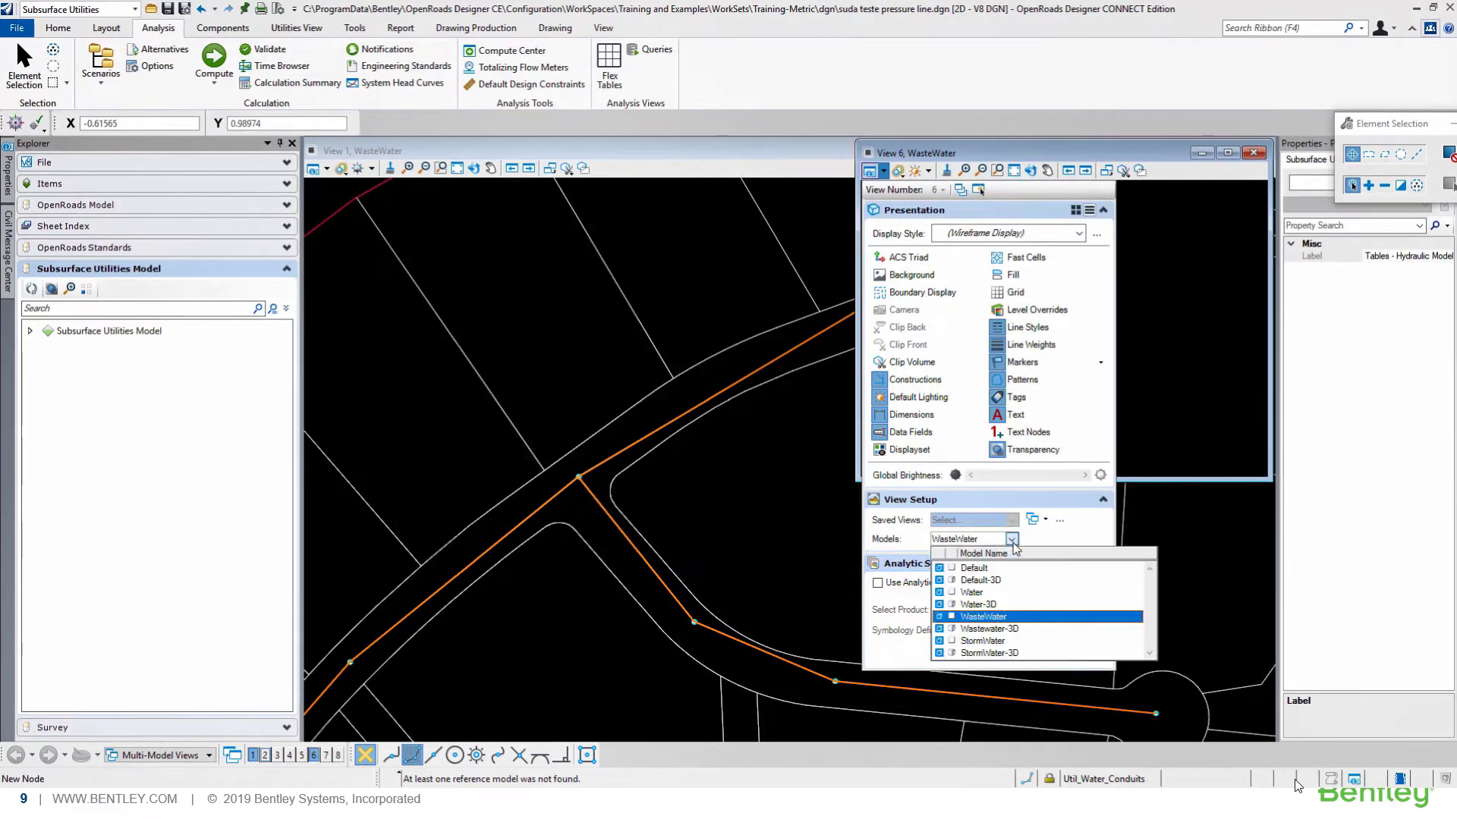
{"action": "left_click", "coordinate": [1001, 604]}
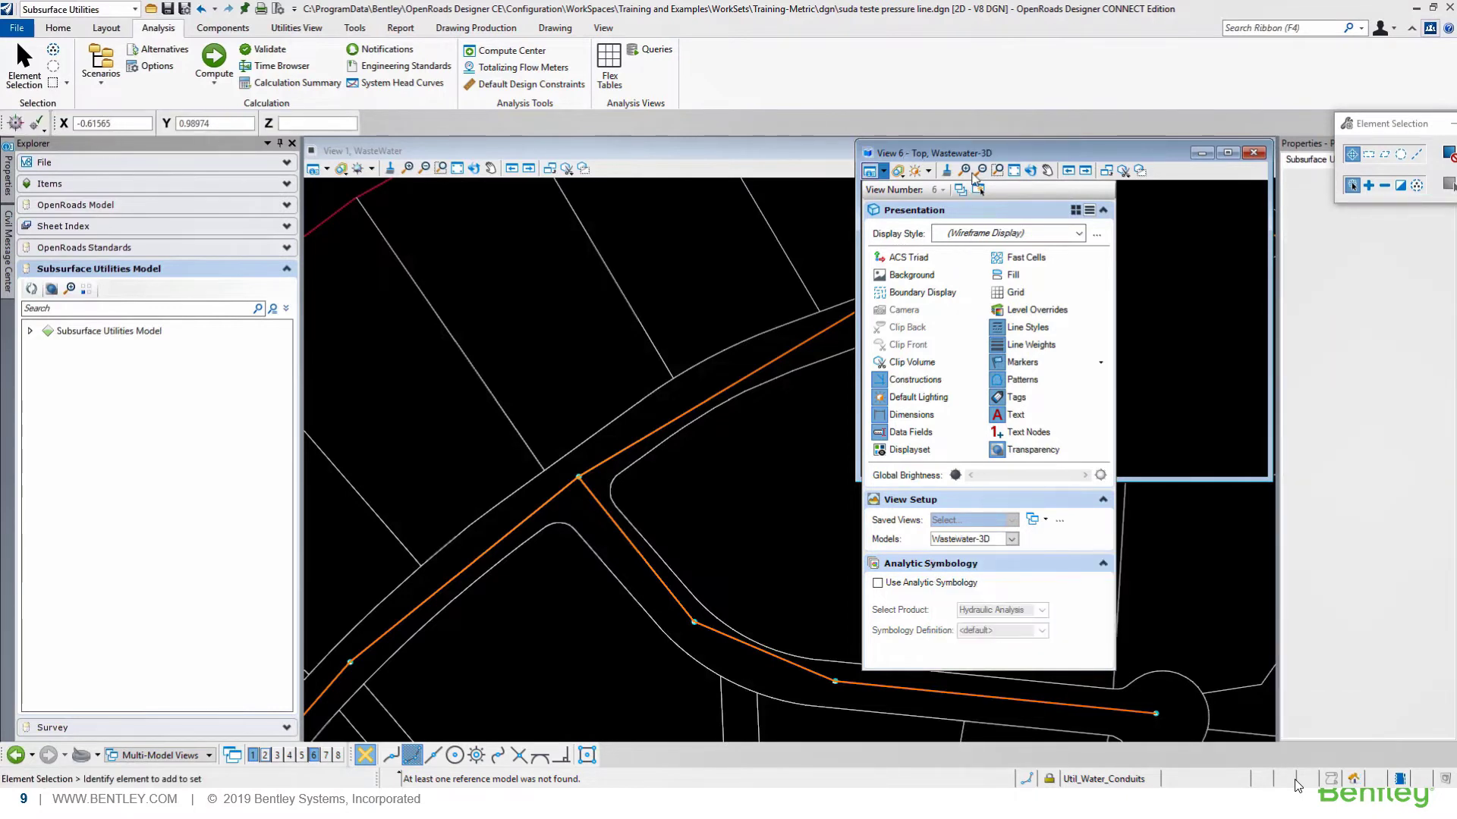
{"action": "left_click", "coordinate": [900, 173]}
{"action": "mouse_move", "coordinate": [1009, 266]}
{"action": "left_click", "coordinate": [1161, 270]}
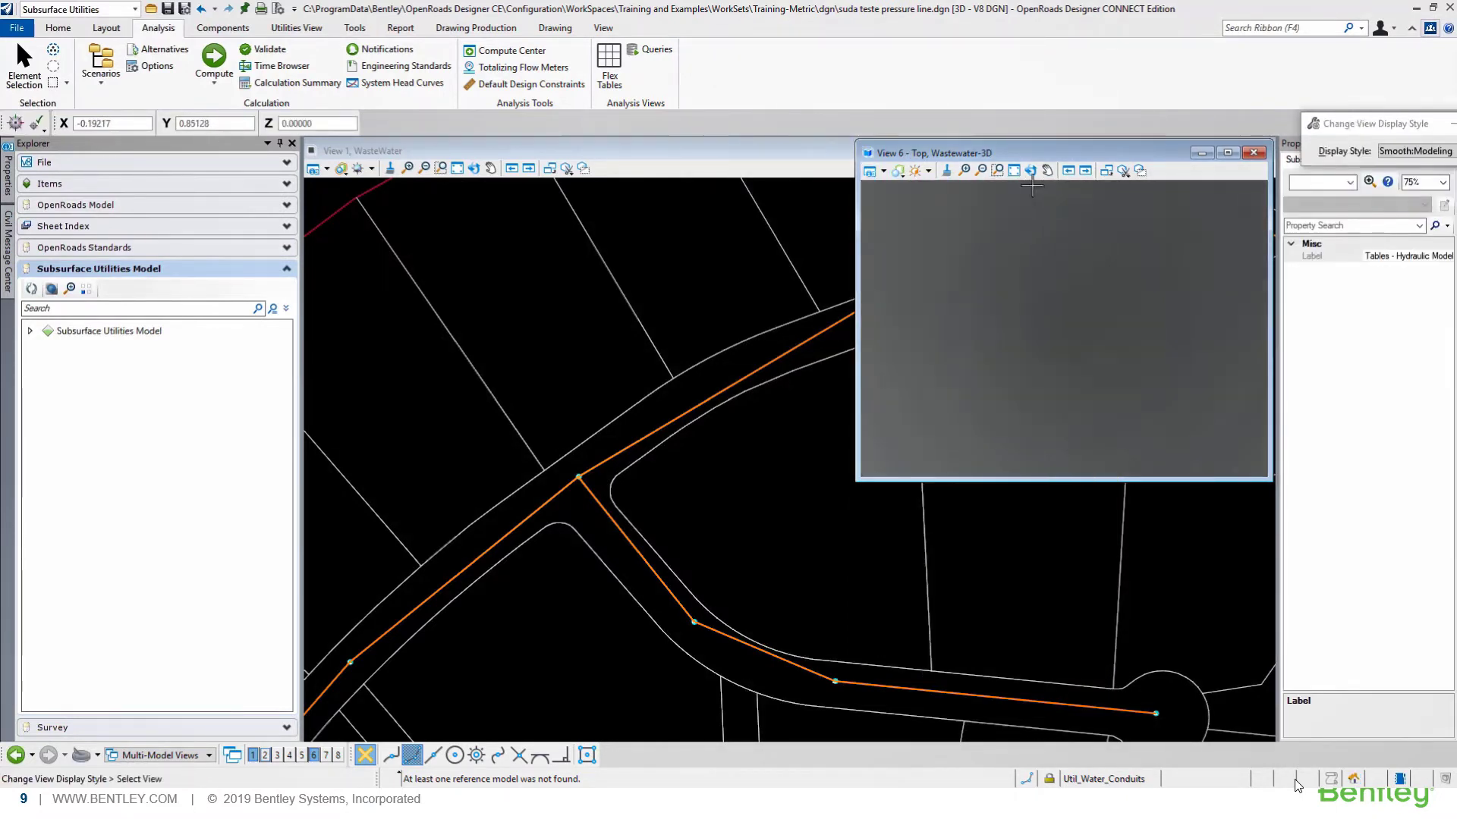
- Fit and tilt View 6 about a manhole to inspect the pipes in 3D, then close it
{"action": "left_click", "coordinate": [1014, 170]}
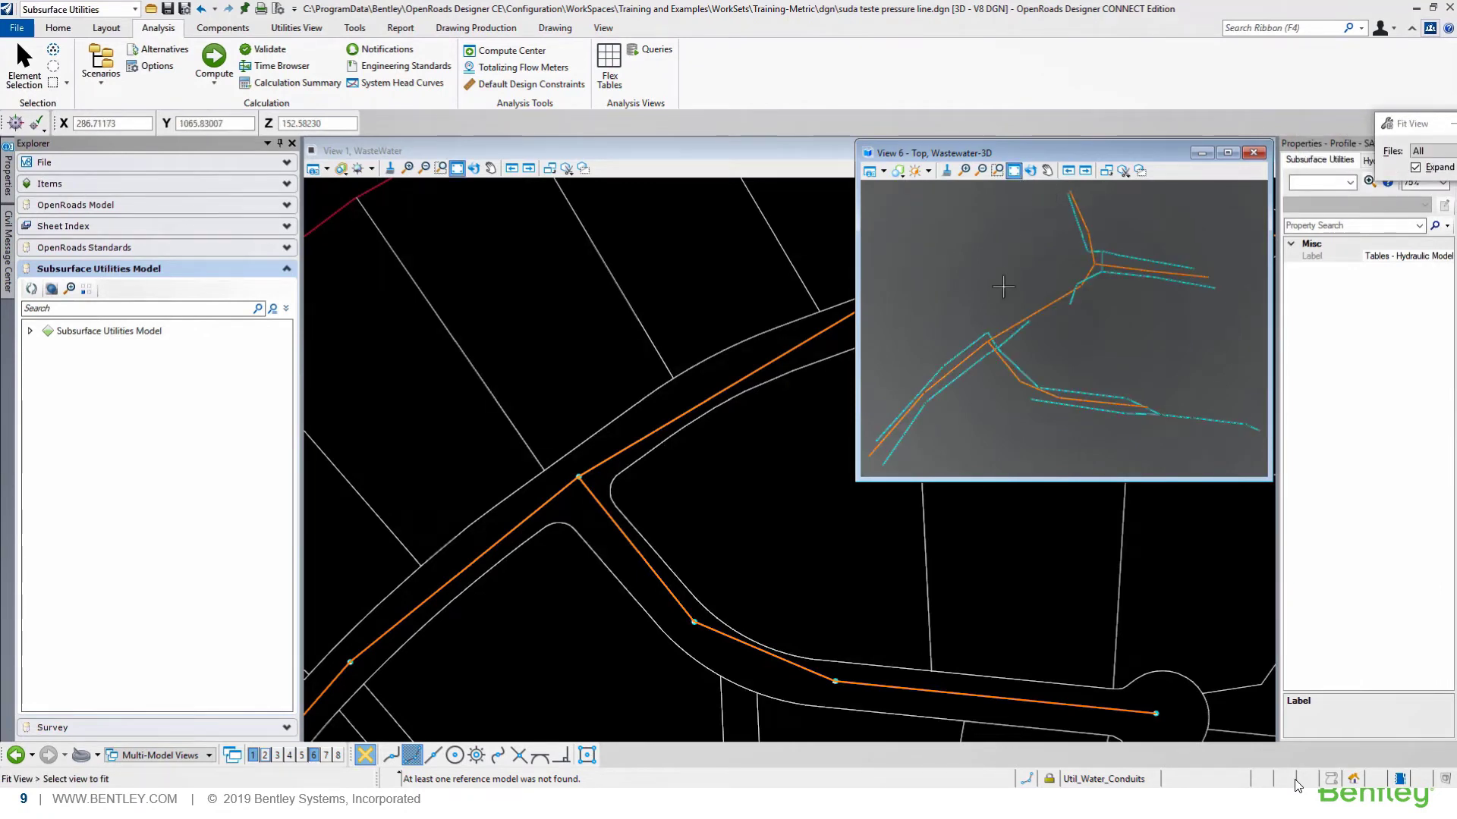
{"action": "scroll", "coordinate": [996, 296], "scroll_direction": "up", "scroll_amount": 10}
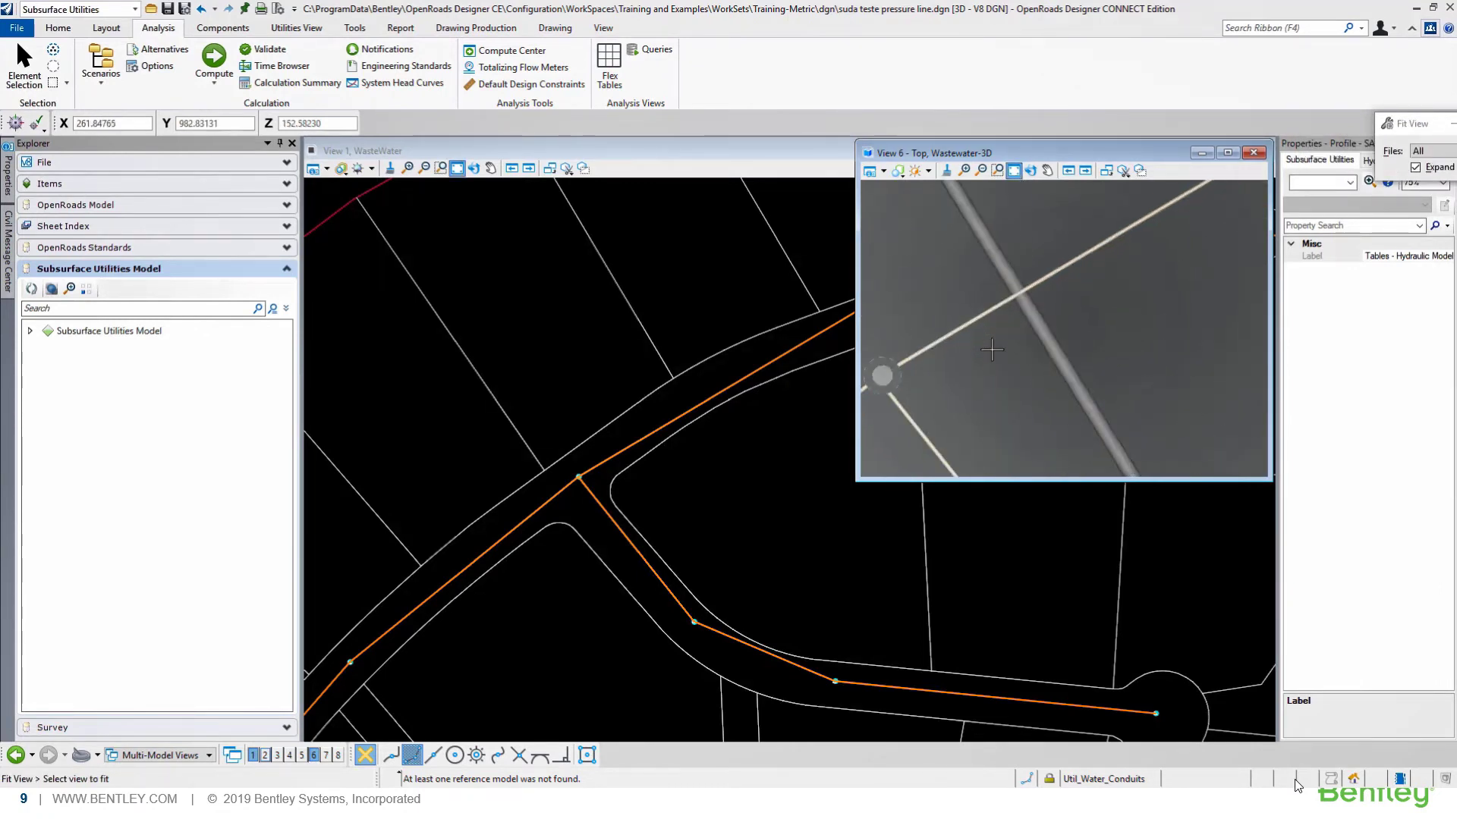
{"action": "left_click", "coordinate": [1030, 170]}
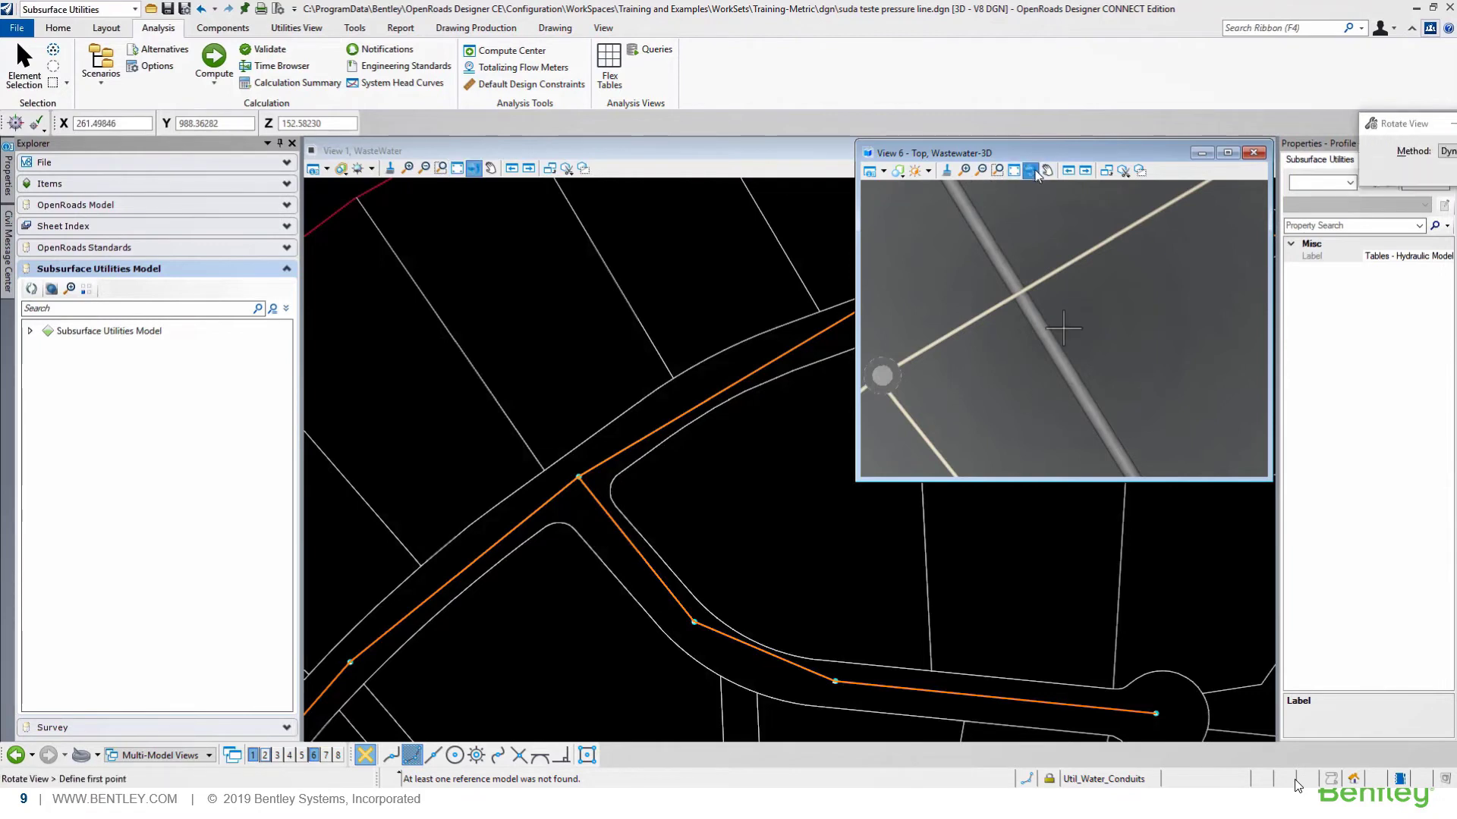
{"action": "left_click", "coordinate": [886, 374]}
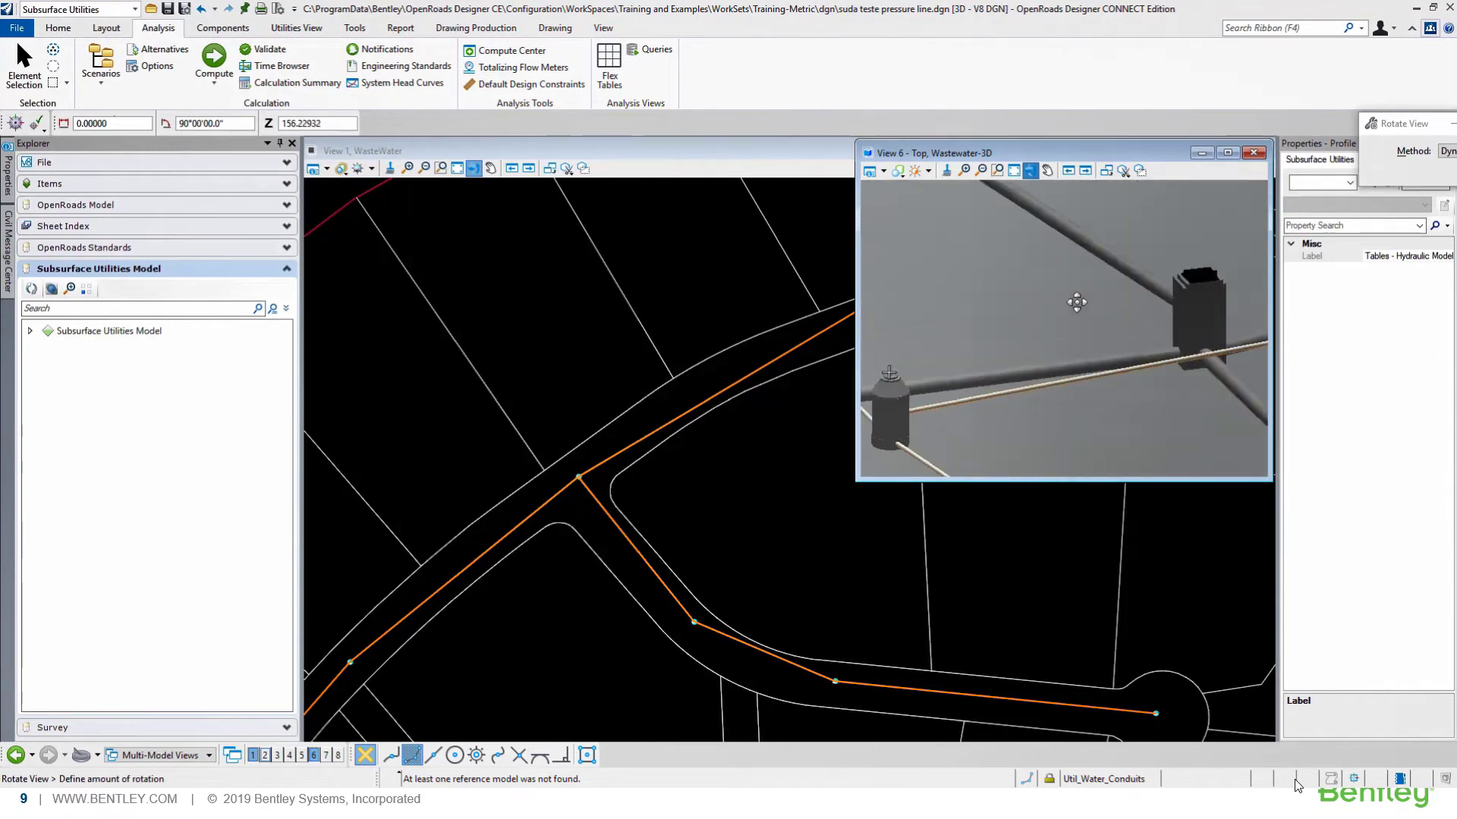
{"action": "left_click", "coordinate": [1168, 213]}
{"action": "left_click", "coordinate": [1253, 154]}
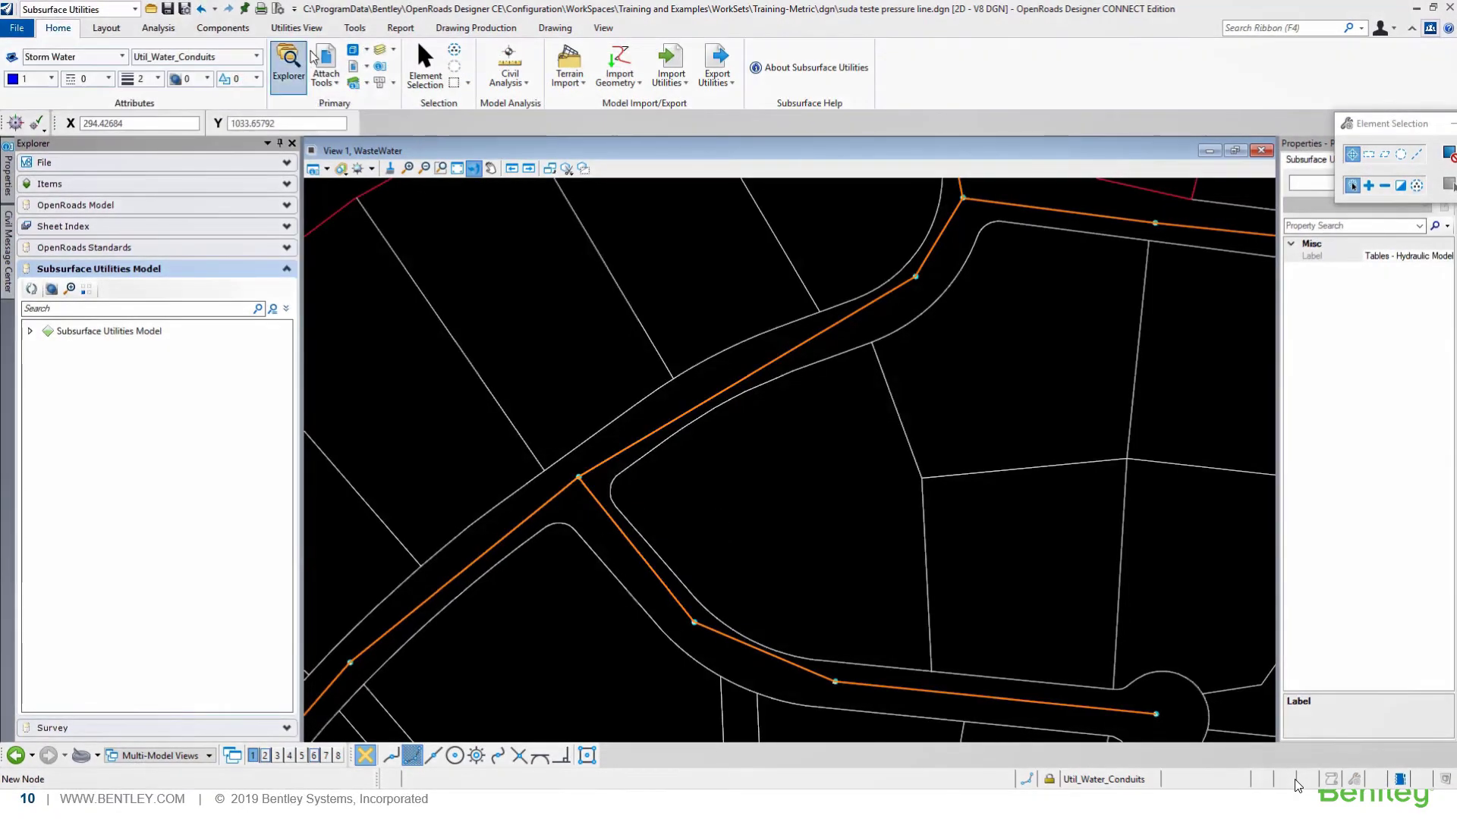
- Turn display back on for the Water-3D and StormWater-3D references
{"action": "left_click", "coordinate": [325, 64]}
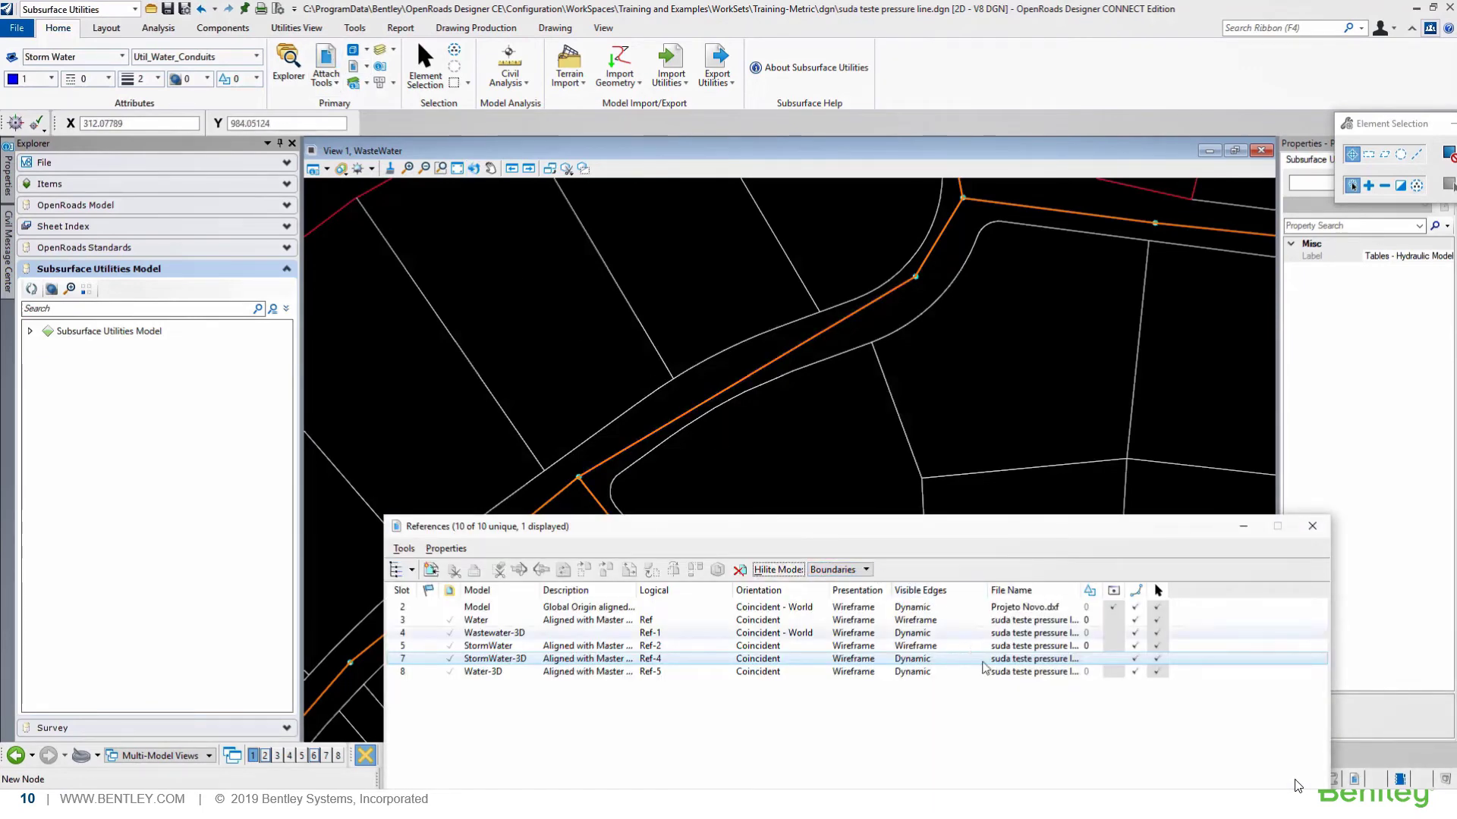
{"action": "left_click", "coordinate": [1121, 673]}
{"action": "left_click", "coordinate": [1120, 673]}
{"action": "left_click", "coordinate": [1114, 659]}
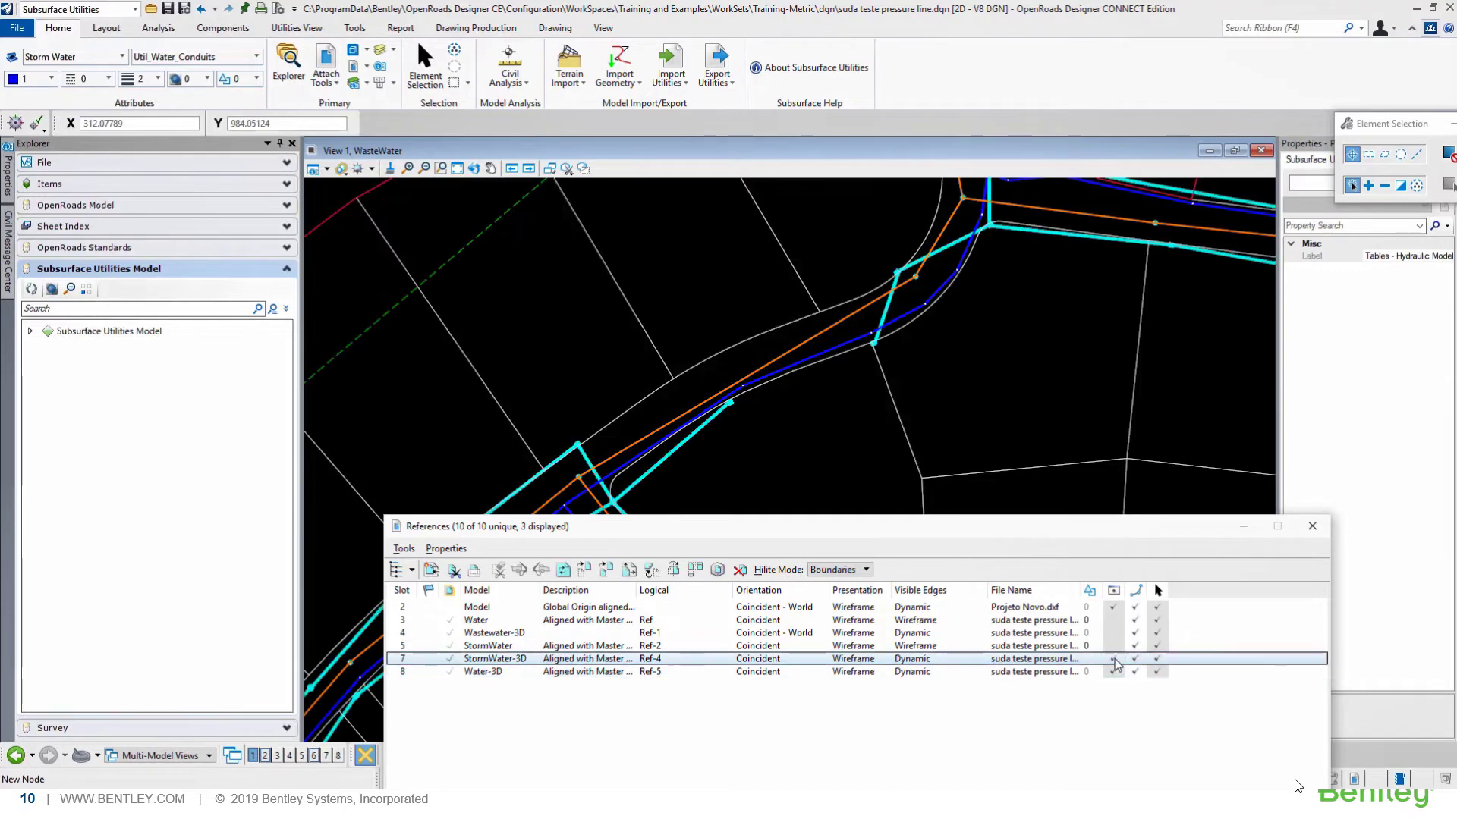
{"action": "left_click", "coordinate": [1312, 525]}
- Reopen the Wastewater-3D view, reposition it, and fit and zoom on all networks
{"action": "left_click", "coordinate": [312, 756]}
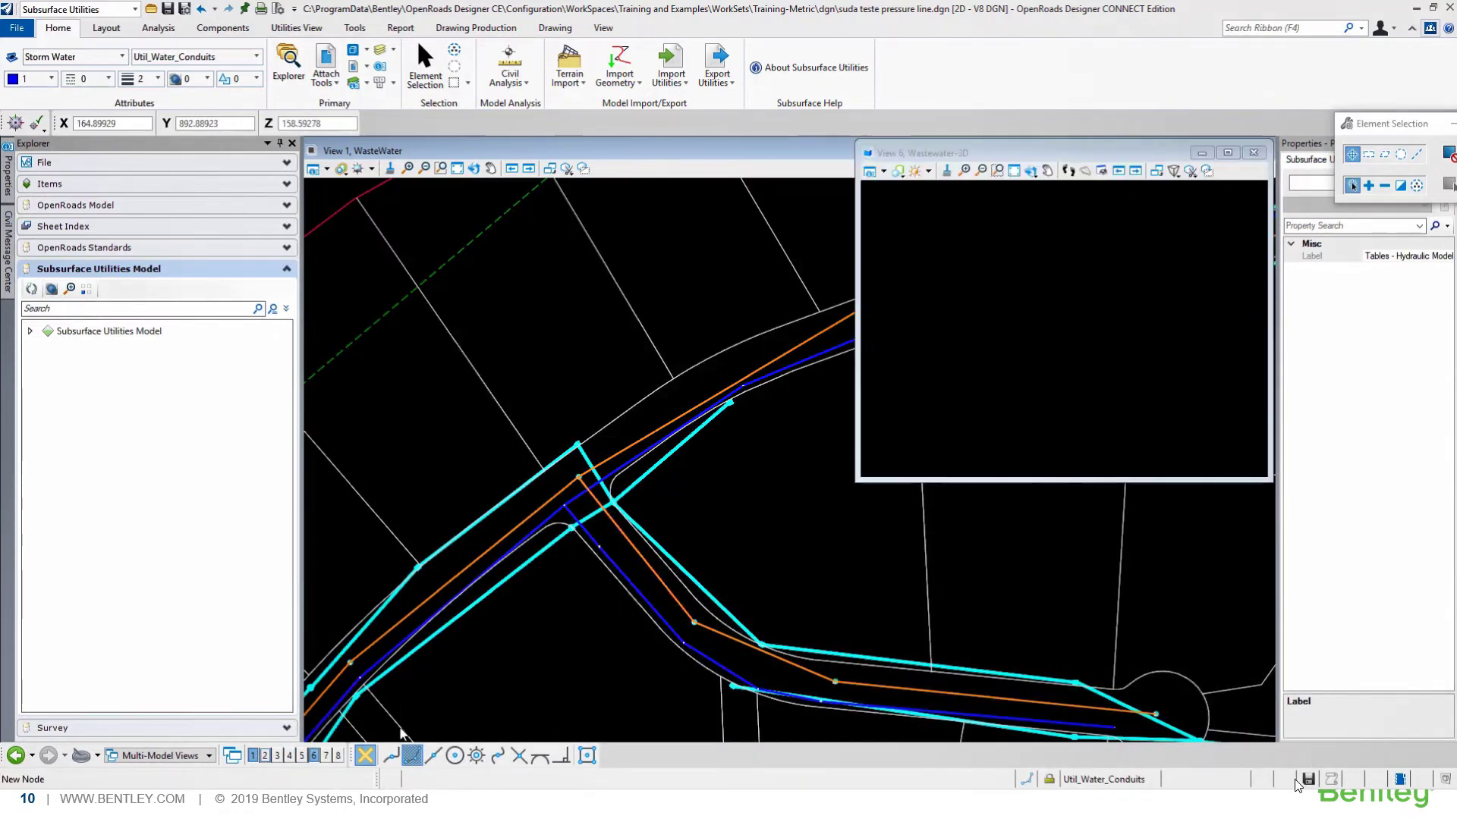
{"action": "left_click", "coordinate": [1013, 170]}
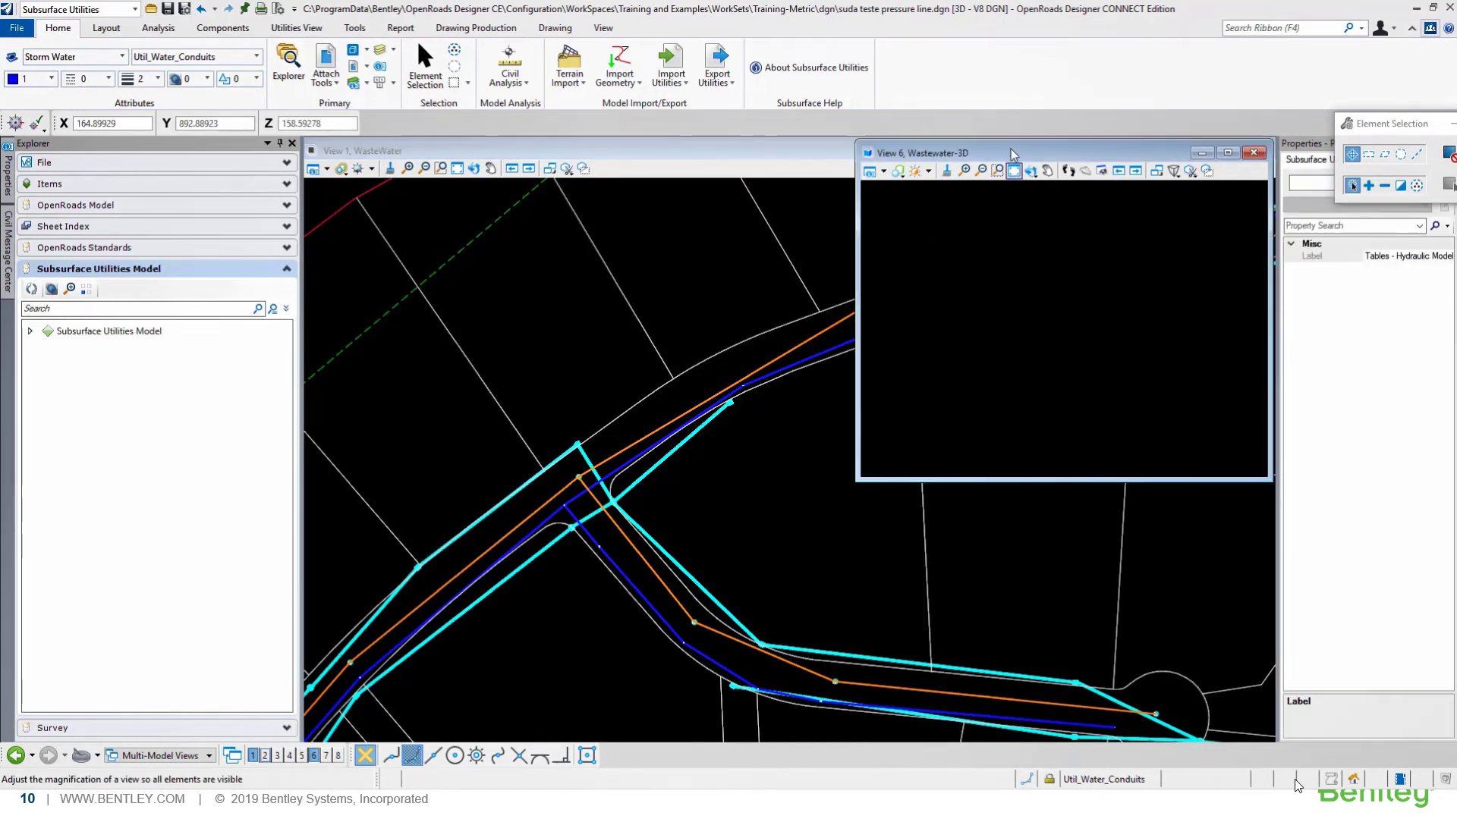
{"action": "left_click_drag", "start_coordinate": [1008, 155], "coordinate": [896, 261]}
{"action": "left_click", "coordinate": [901, 277]}
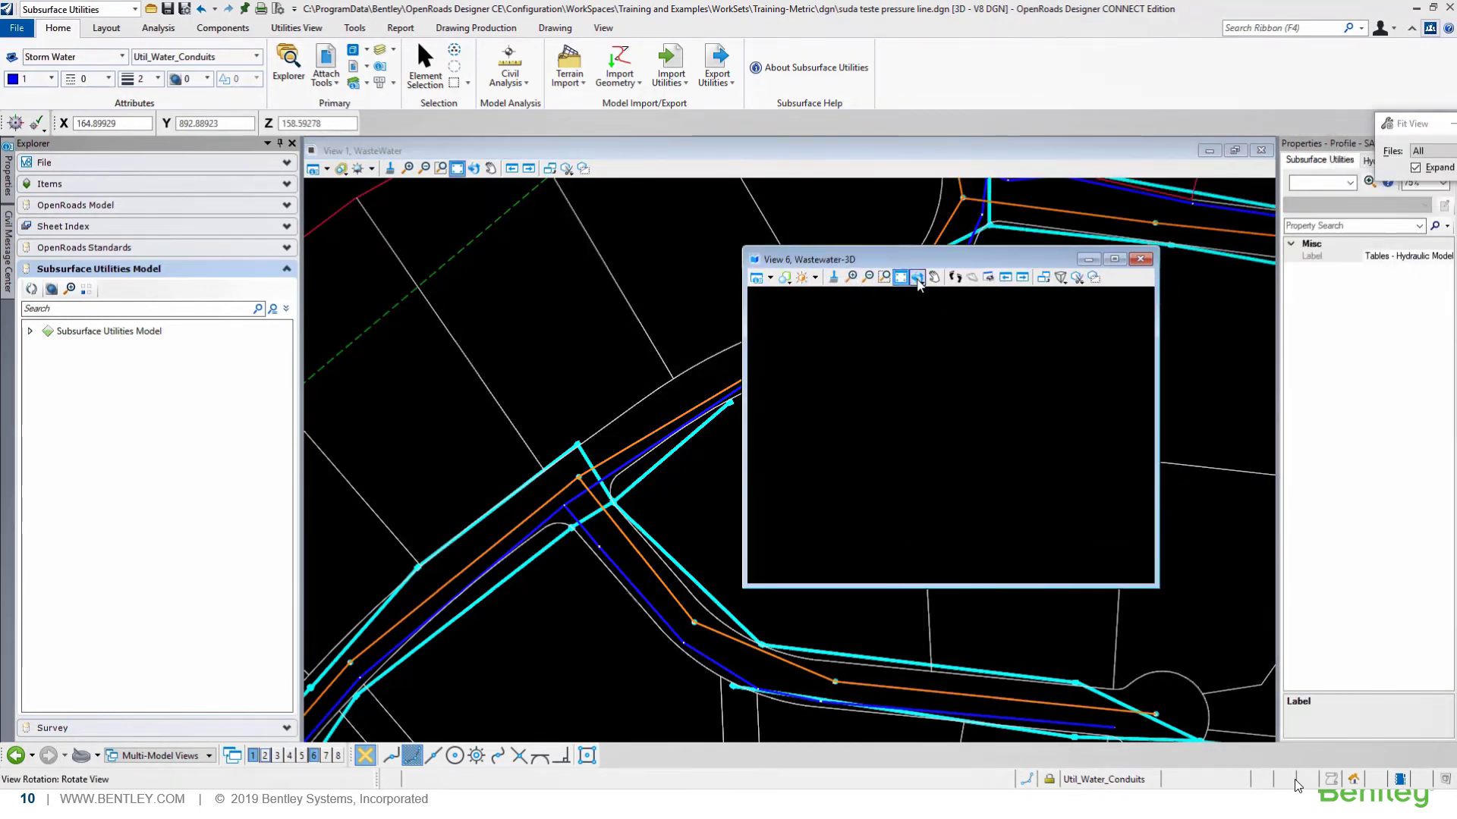
{"action": "left_click", "coordinate": [903, 402]}
{"action": "scroll", "coordinate": [884, 429], "scroll_direction": "up", "scroll_amount": 1}
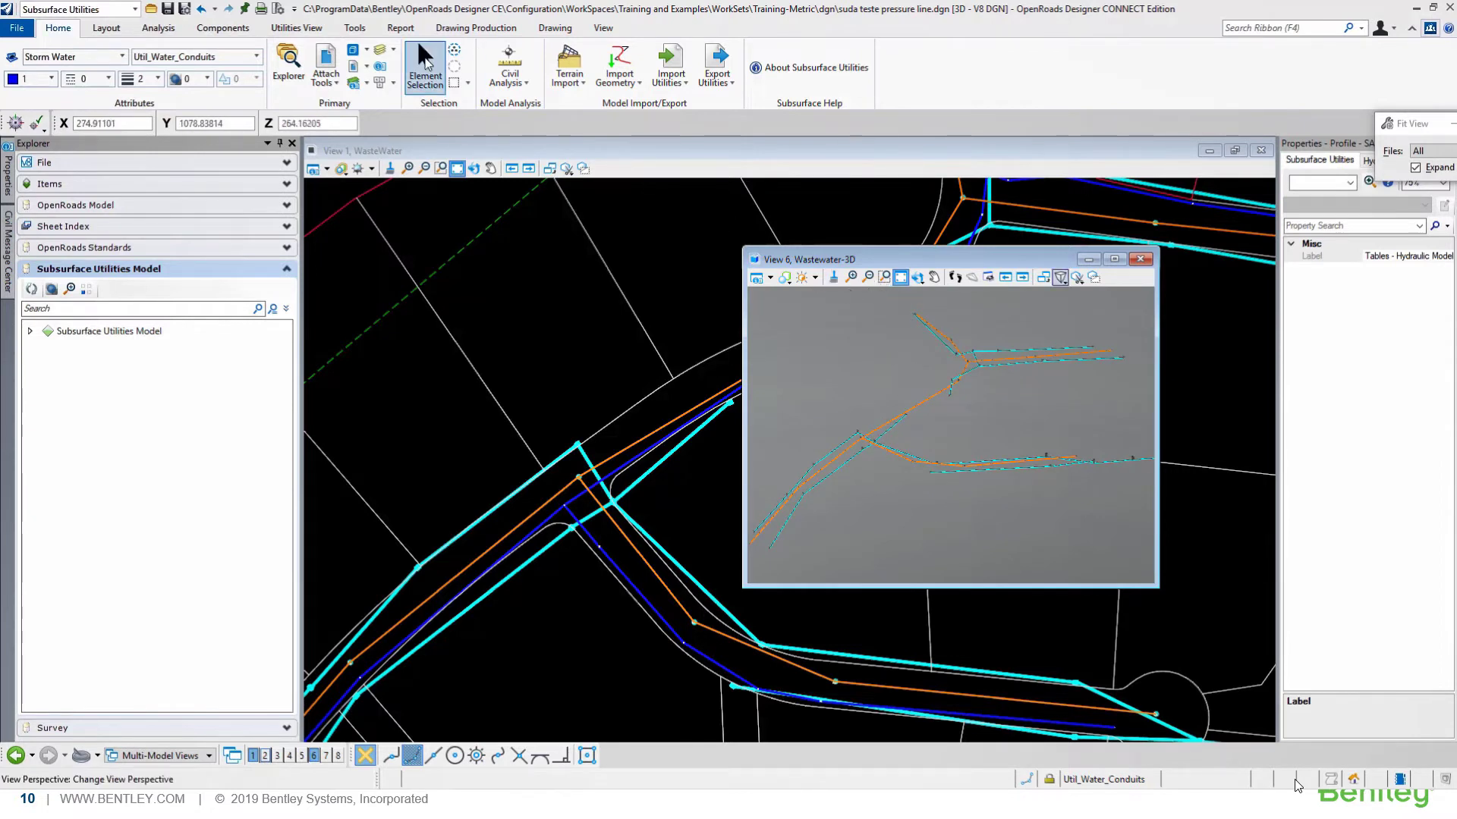
{"action": "left_click", "coordinate": [425, 67]}
{"action": "scroll", "coordinate": [861, 455], "scroll_direction": "up", "scroll_amount": 1}
{"action": "scroll", "coordinate": [861, 451], "scroll_direction": "up", "scroll_amount": 4}
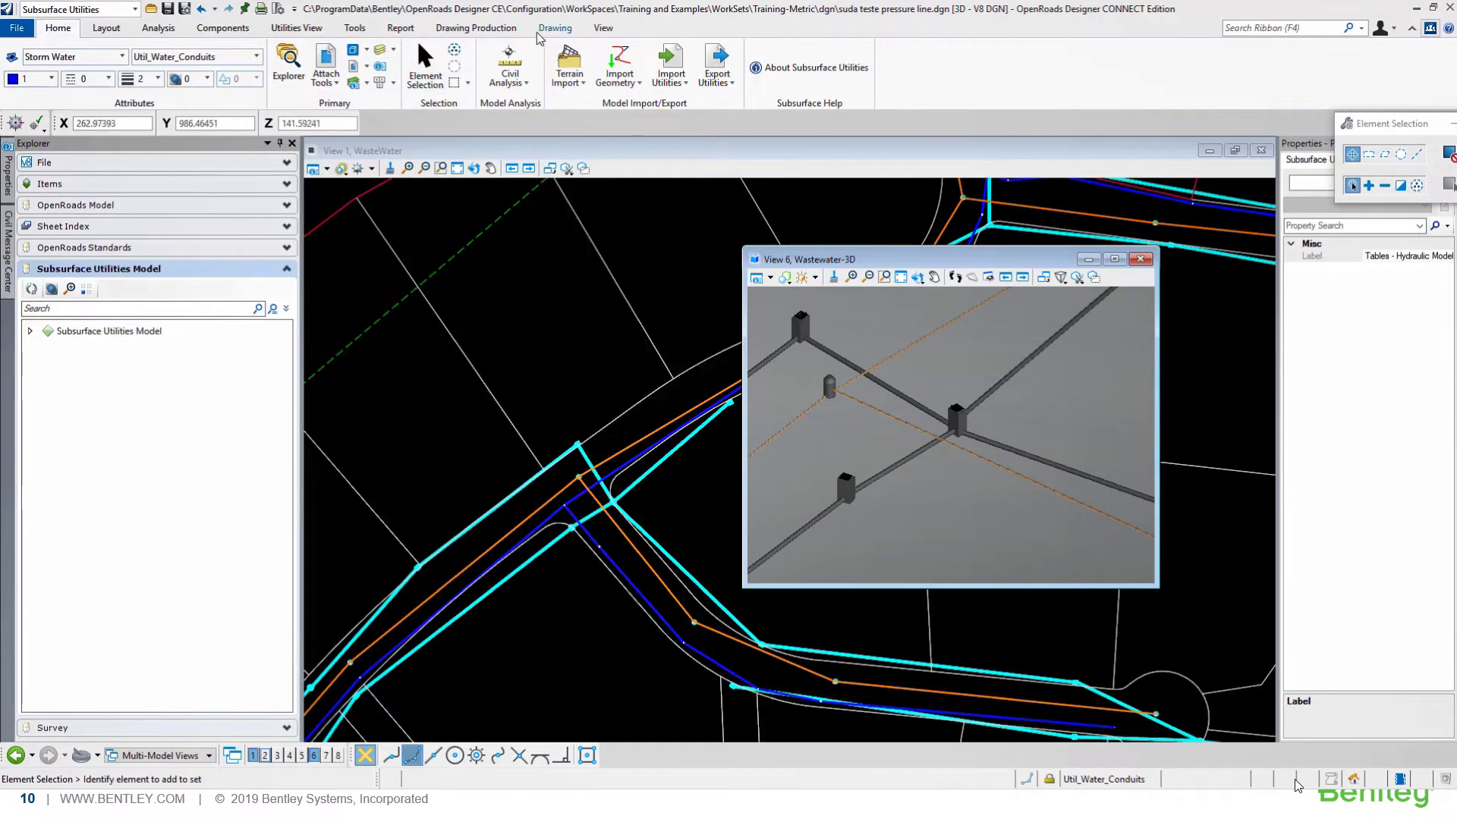
{"action": "left_click", "coordinate": [355, 29]}
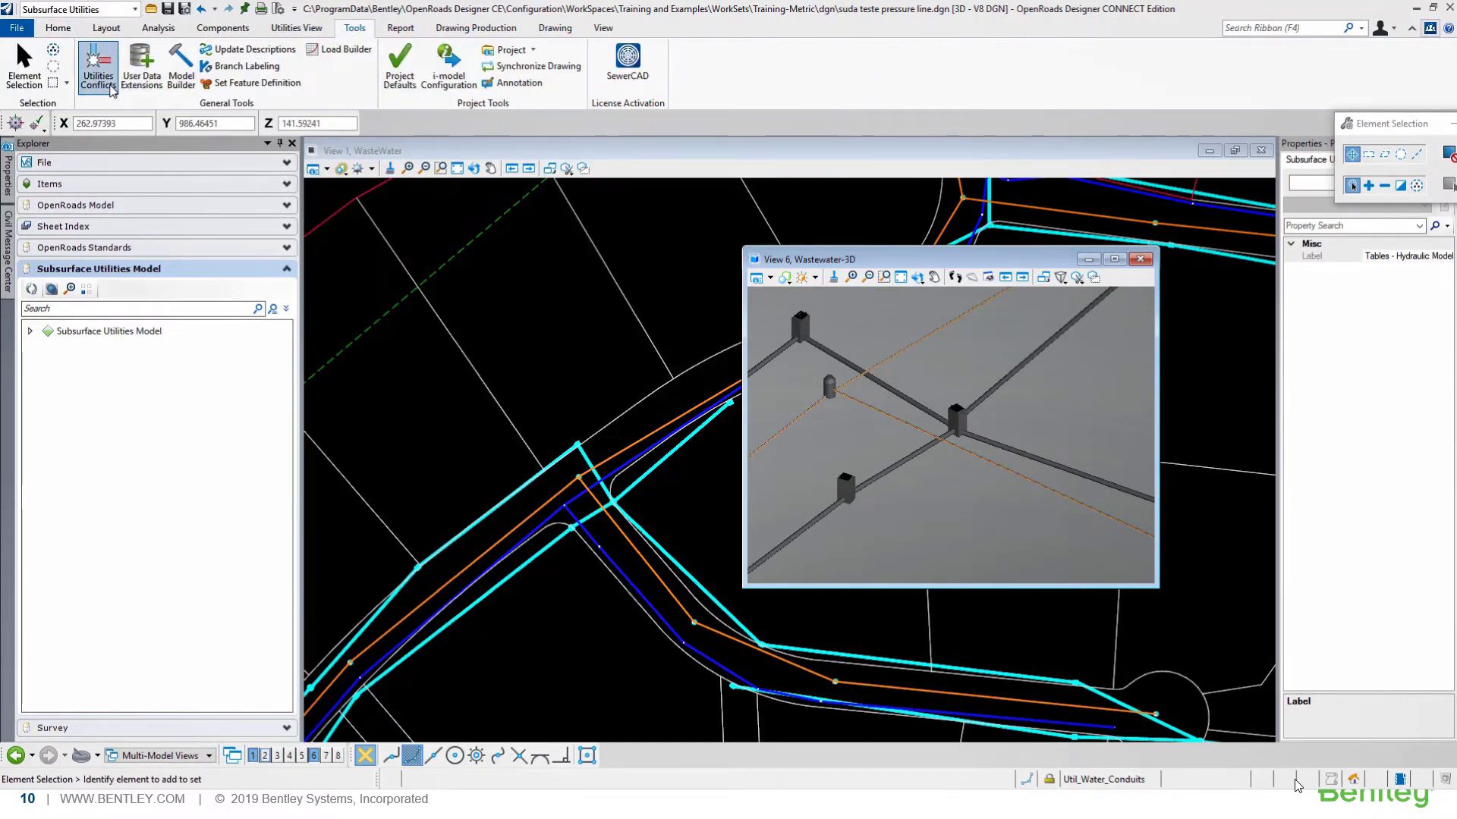
- In Utilities Conflicts, check Storm Water (Concrete) against Sanitary Service Line
{"action": "left_click", "coordinate": [99, 67]}
{"action": "left_click_drag", "start_coordinate": [443, 155], "coordinate": [519, 208]}
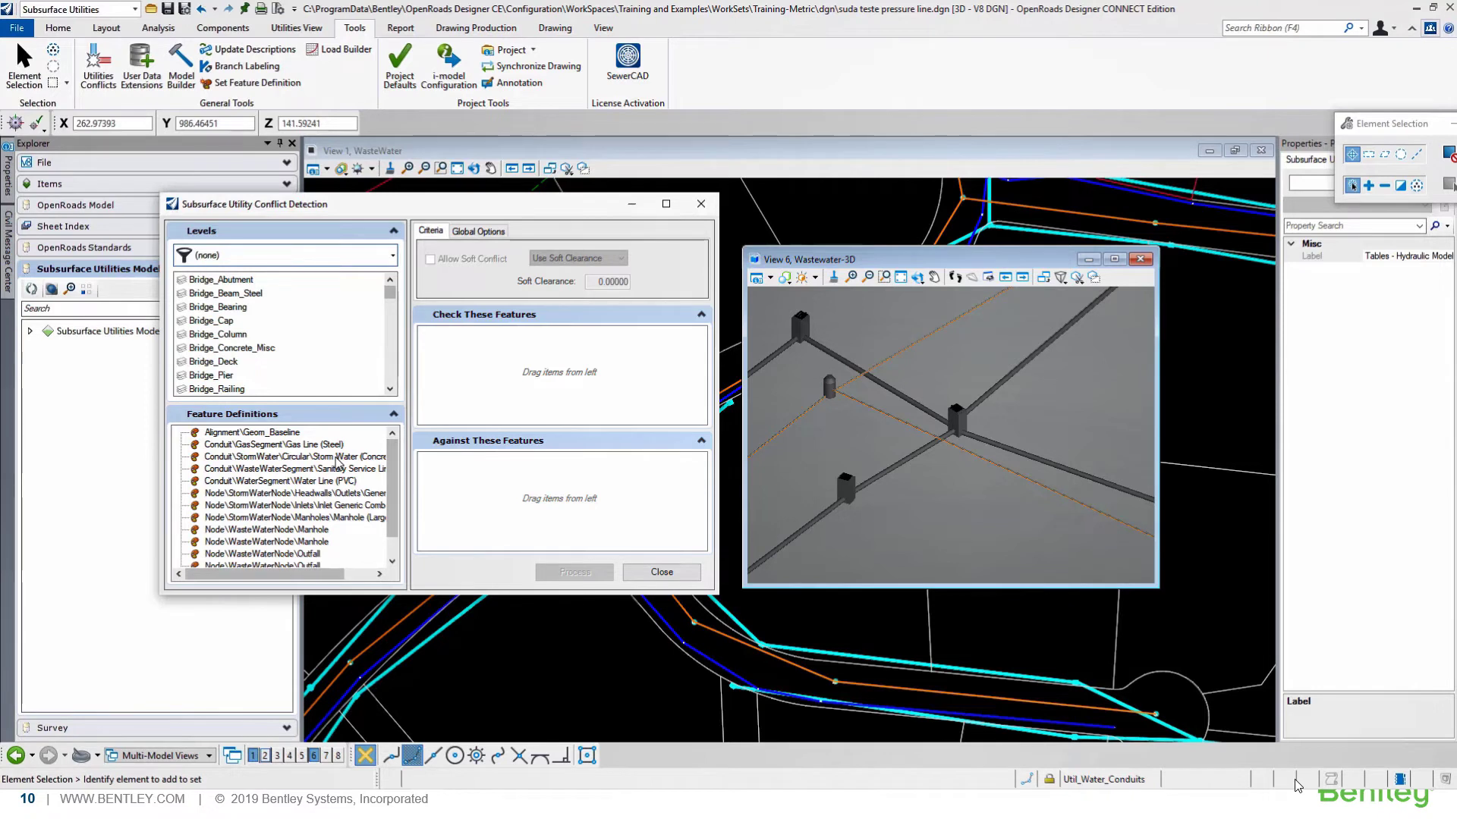
{"action": "left_click", "coordinate": [343, 459]}
{"action": "left_click_drag", "start_coordinate": [460, 419], "coordinate": [512, 409]}
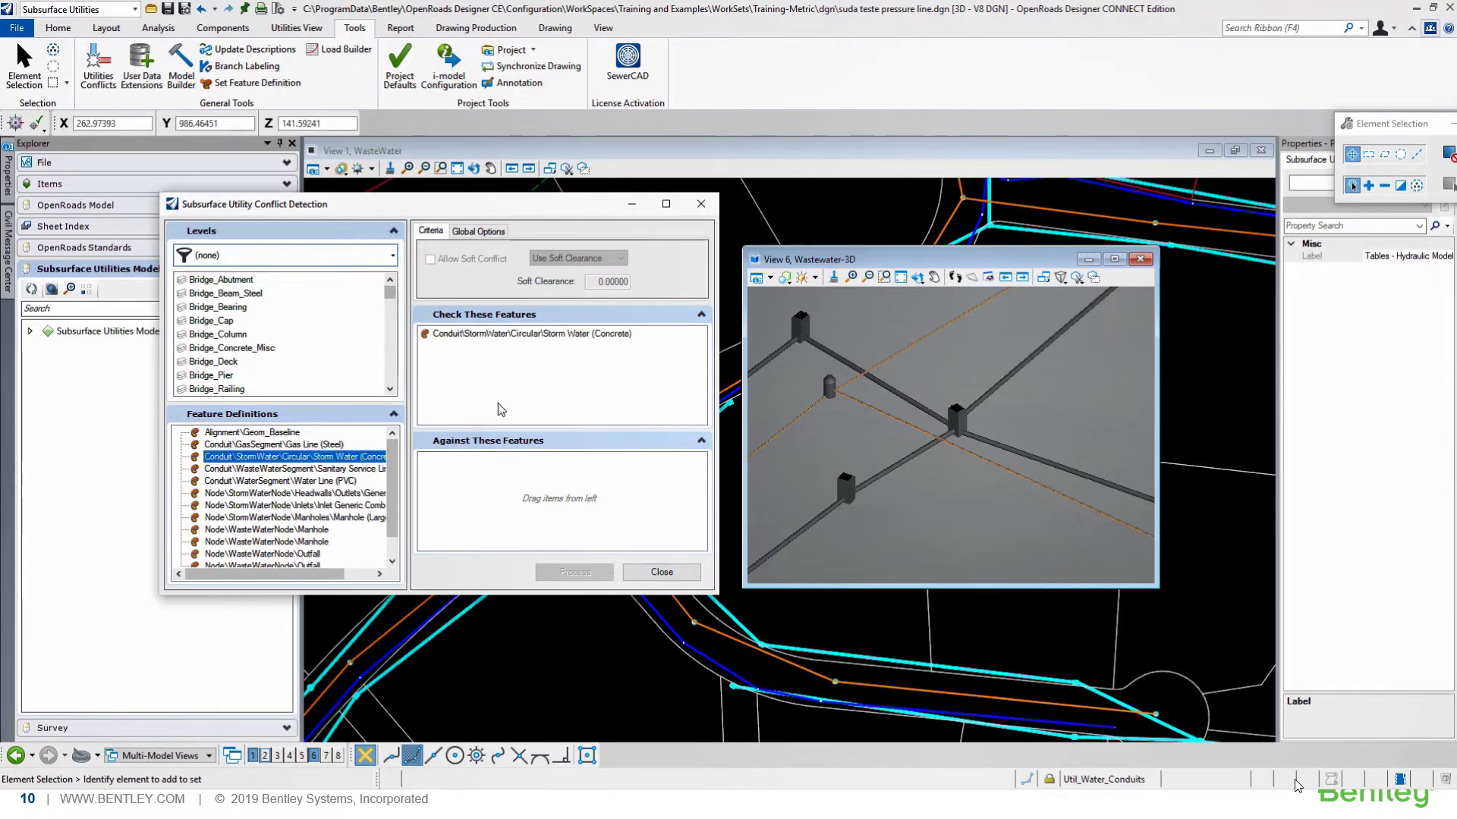
{"action": "left_click_drag", "start_coordinate": [349, 470], "coordinate": [512, 500]}
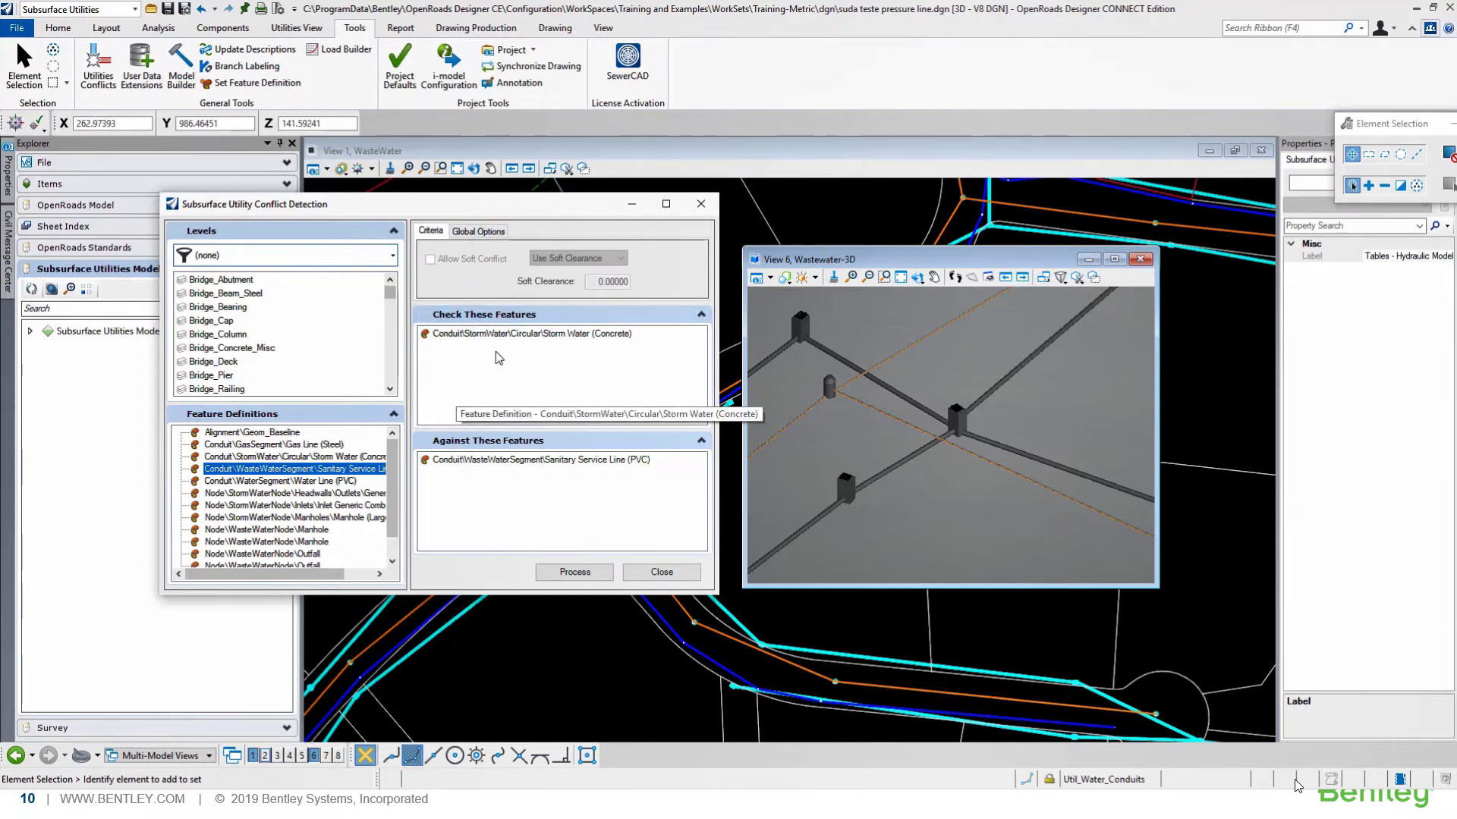
- Allow soft conflicts with 0.15 clearance and process the clash detection
{"action": "left_click", "coordinate": [531, 335]}
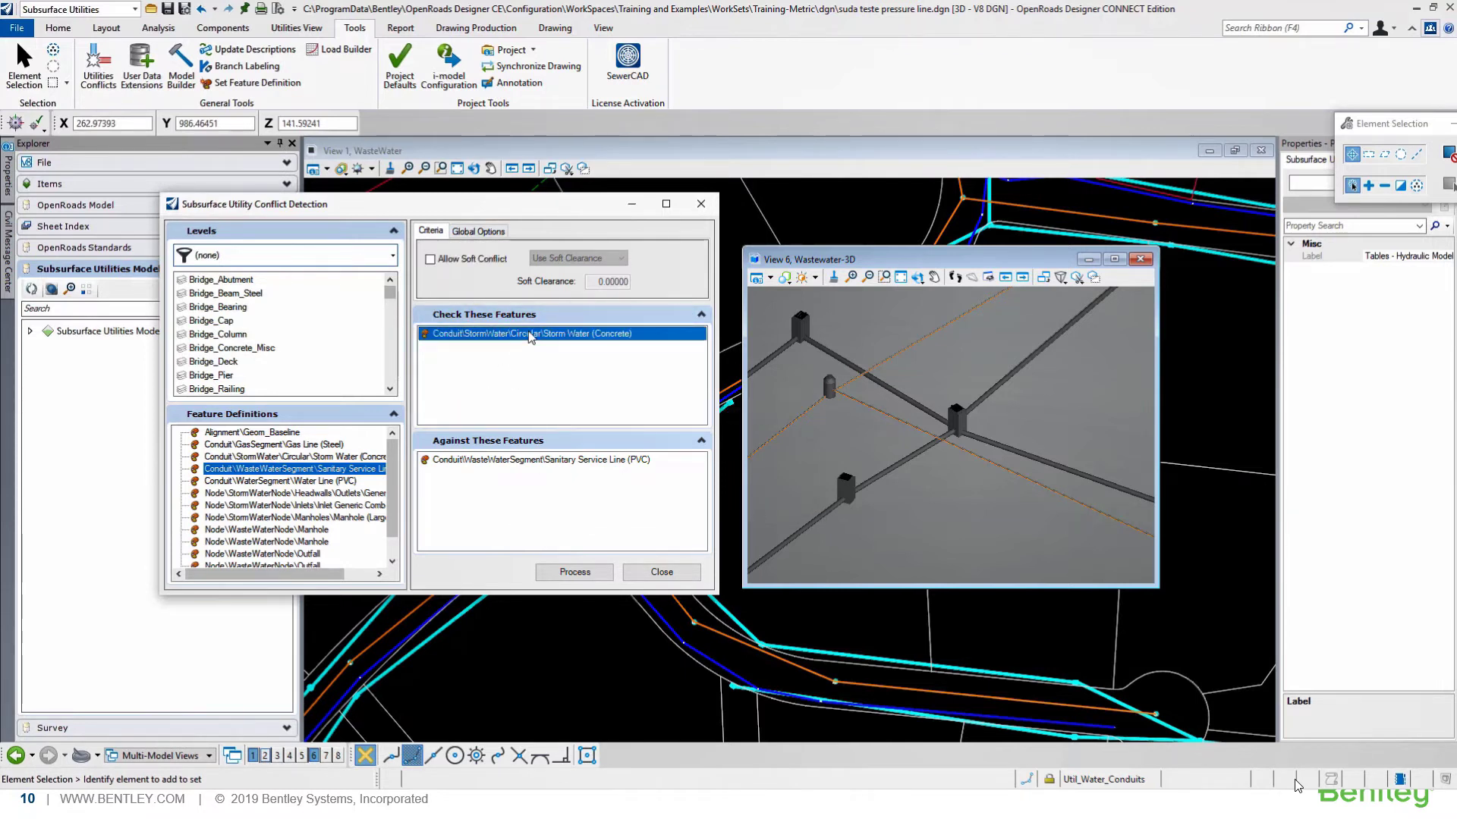
{"action": "left_click", "coordinate": [430, 260]}
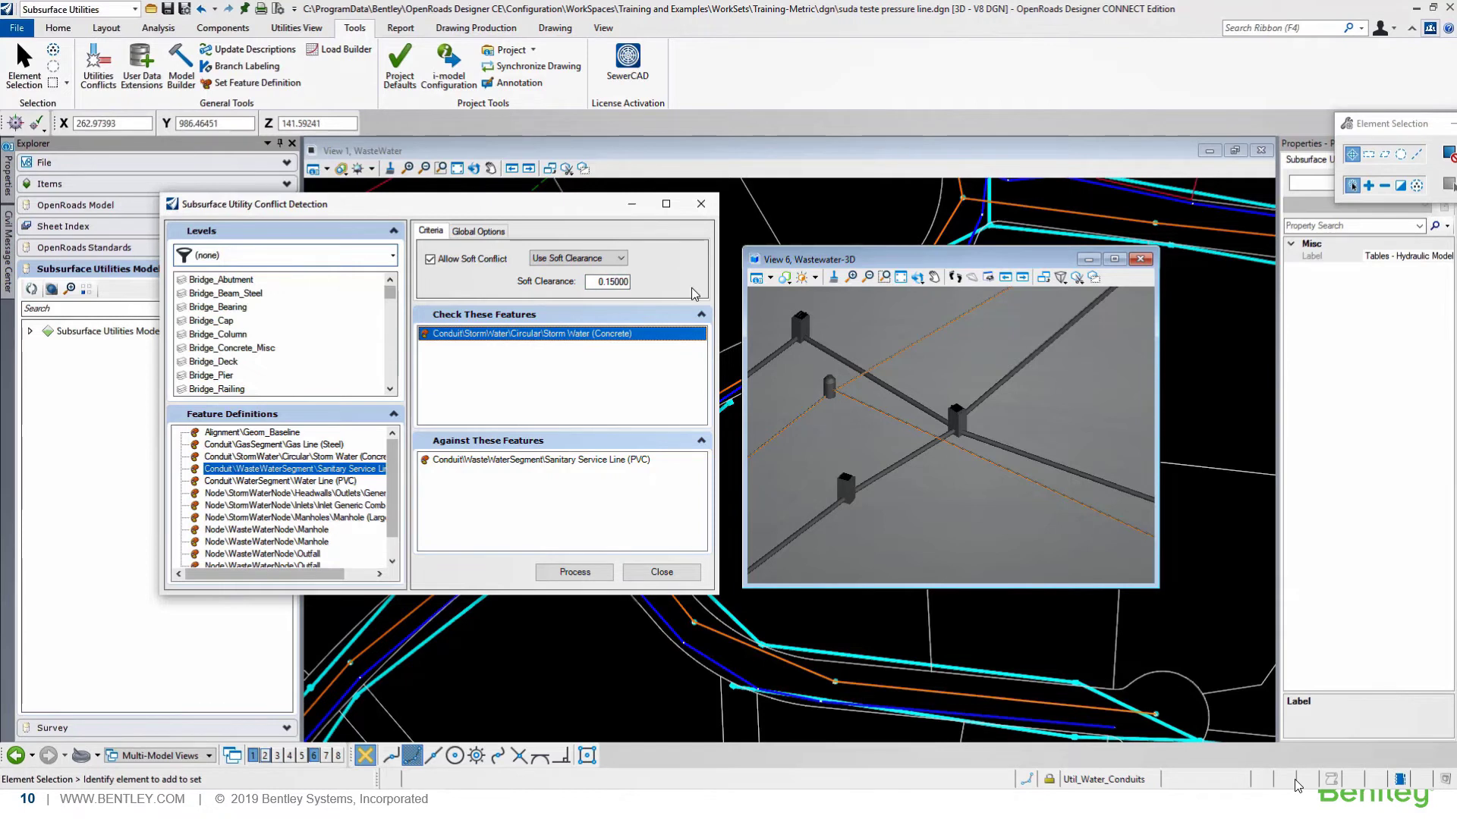
{"action": "left_click", "coordinate": [600, 580]}
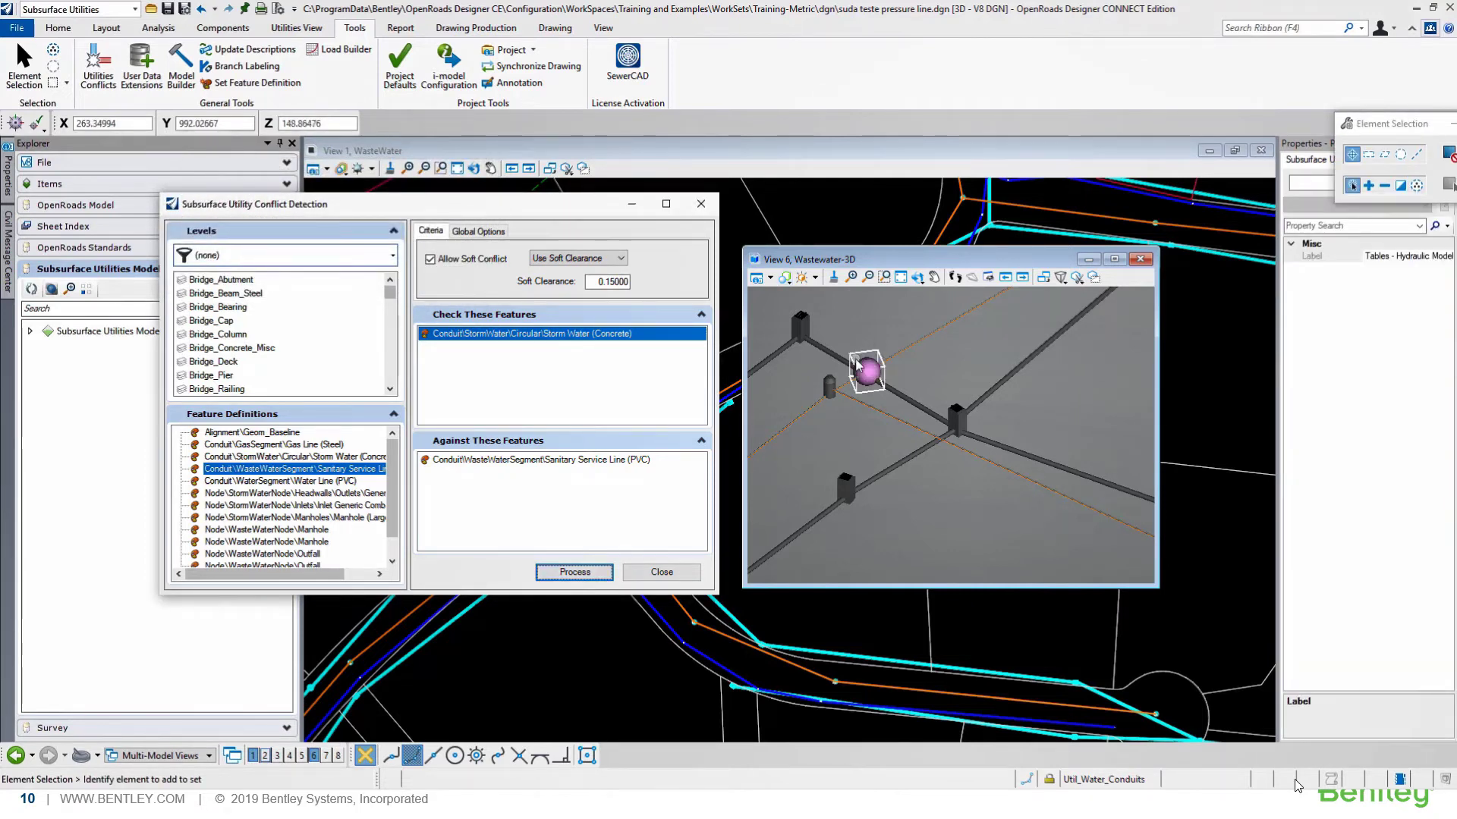
{"action": "mouse_move", "coordinate": [857, 366]}
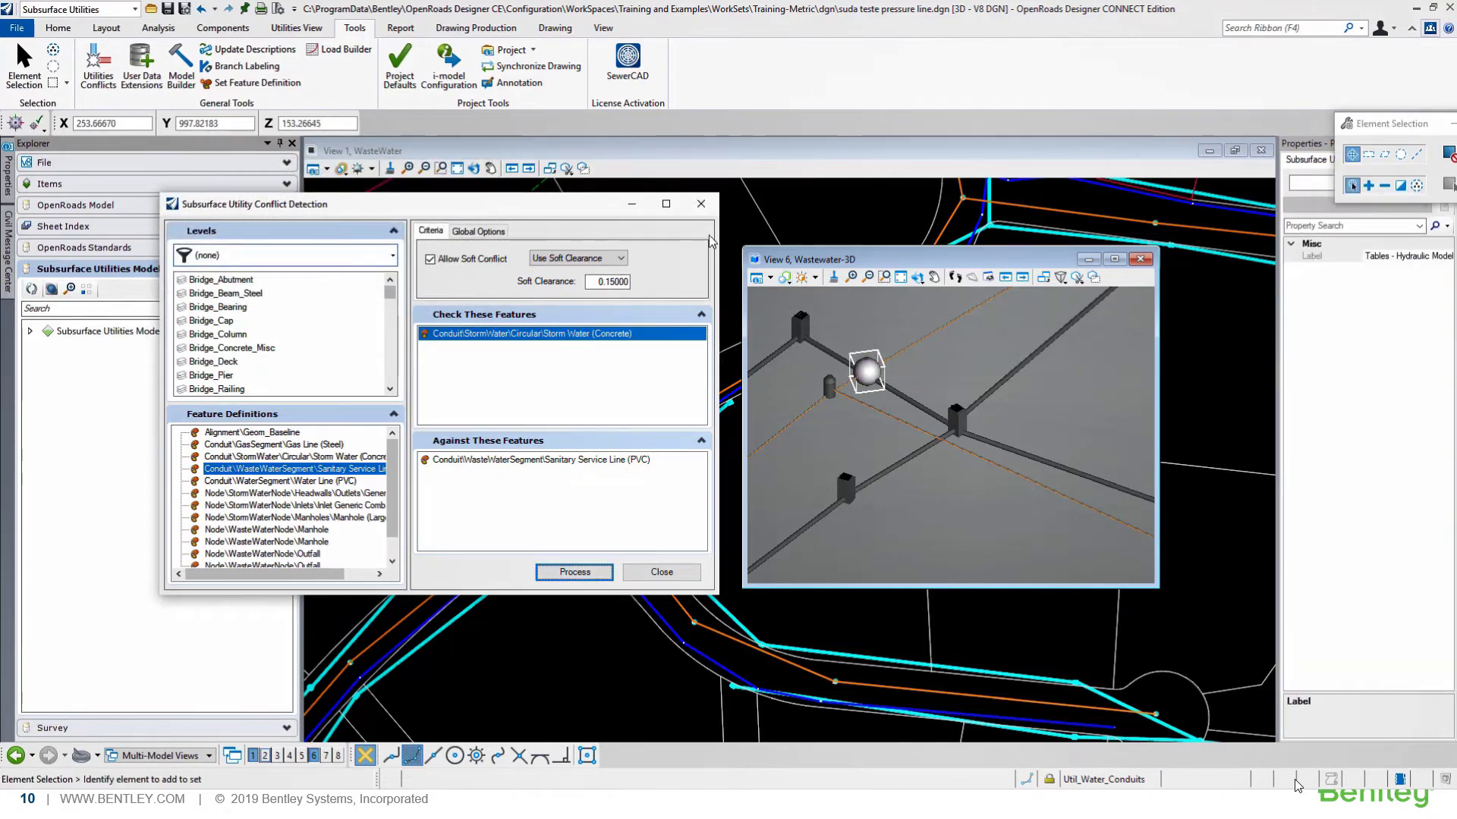
- Create a hydraulic profile run between start and stop wastewater nodes spanning the storm sewer clash
{"action": "left_click", "coordinate": [700, 206]}
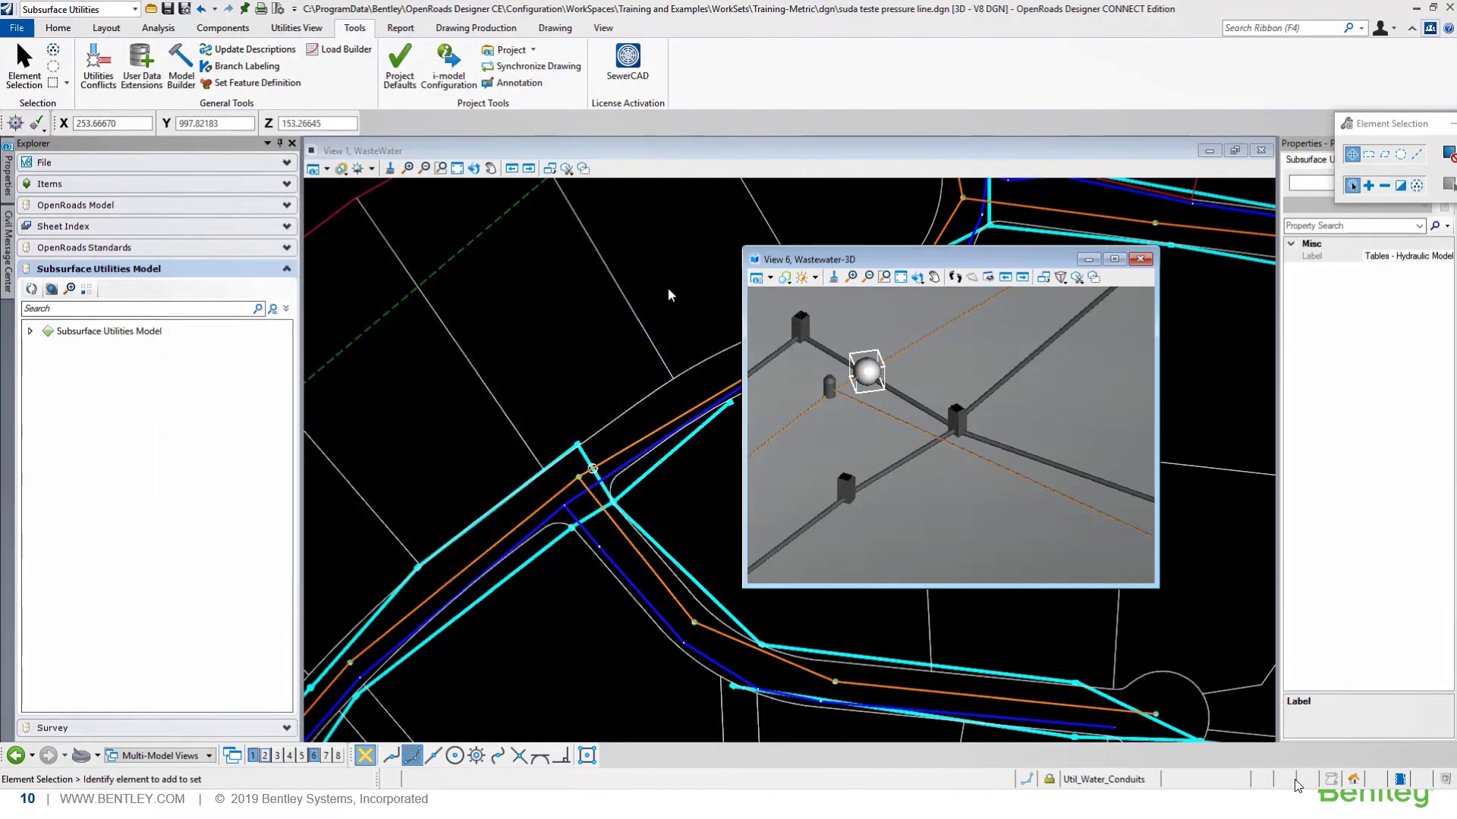
{"action": "scroll", "coordinate": [599, 475], "scroll_direction": "up", "scroll_amount": 5}
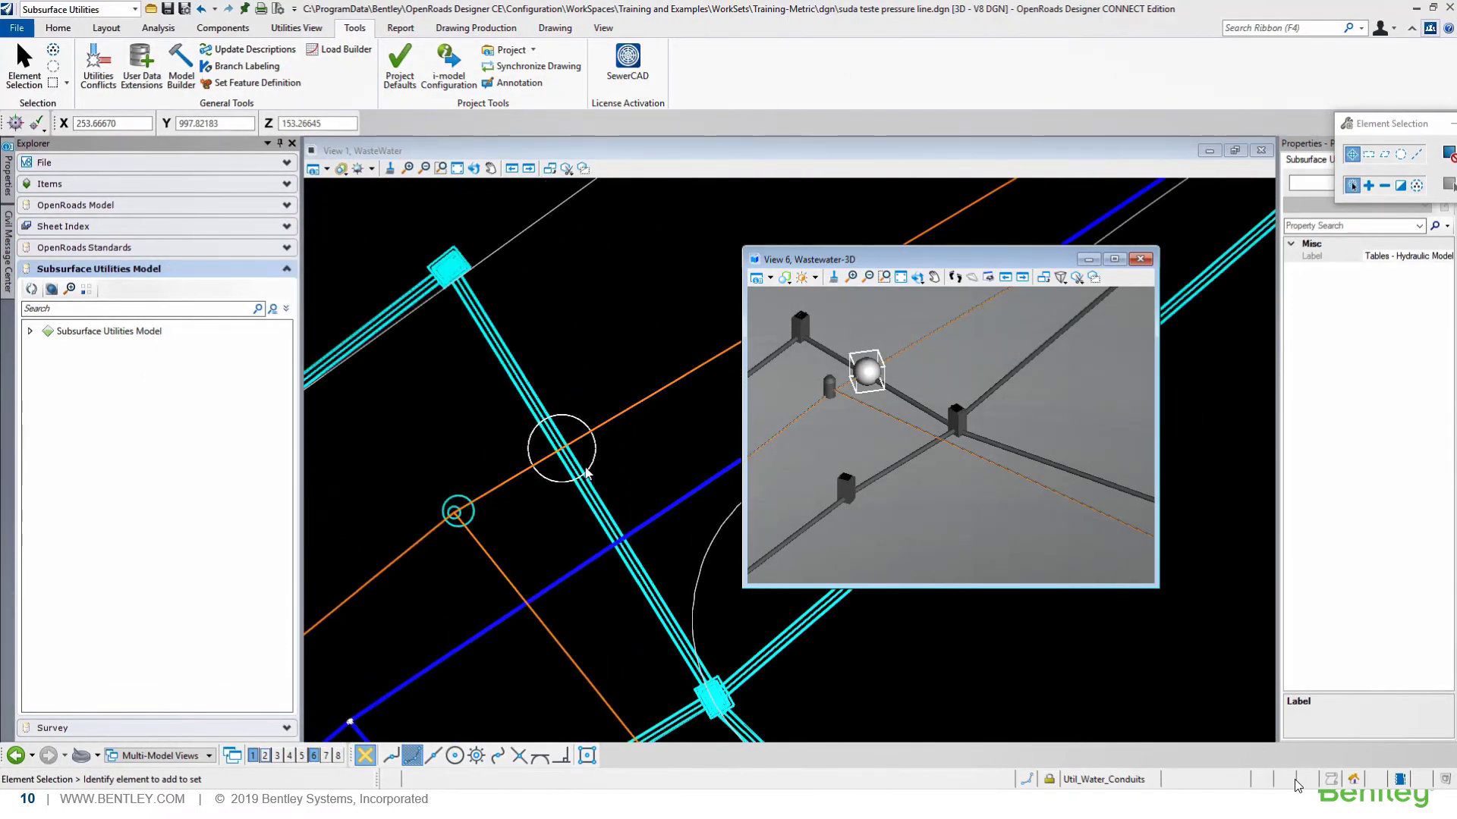
{"action": "scroll", "coordinate": [587, 474], "scroll_direction": "up", "scroll_amount": 2}
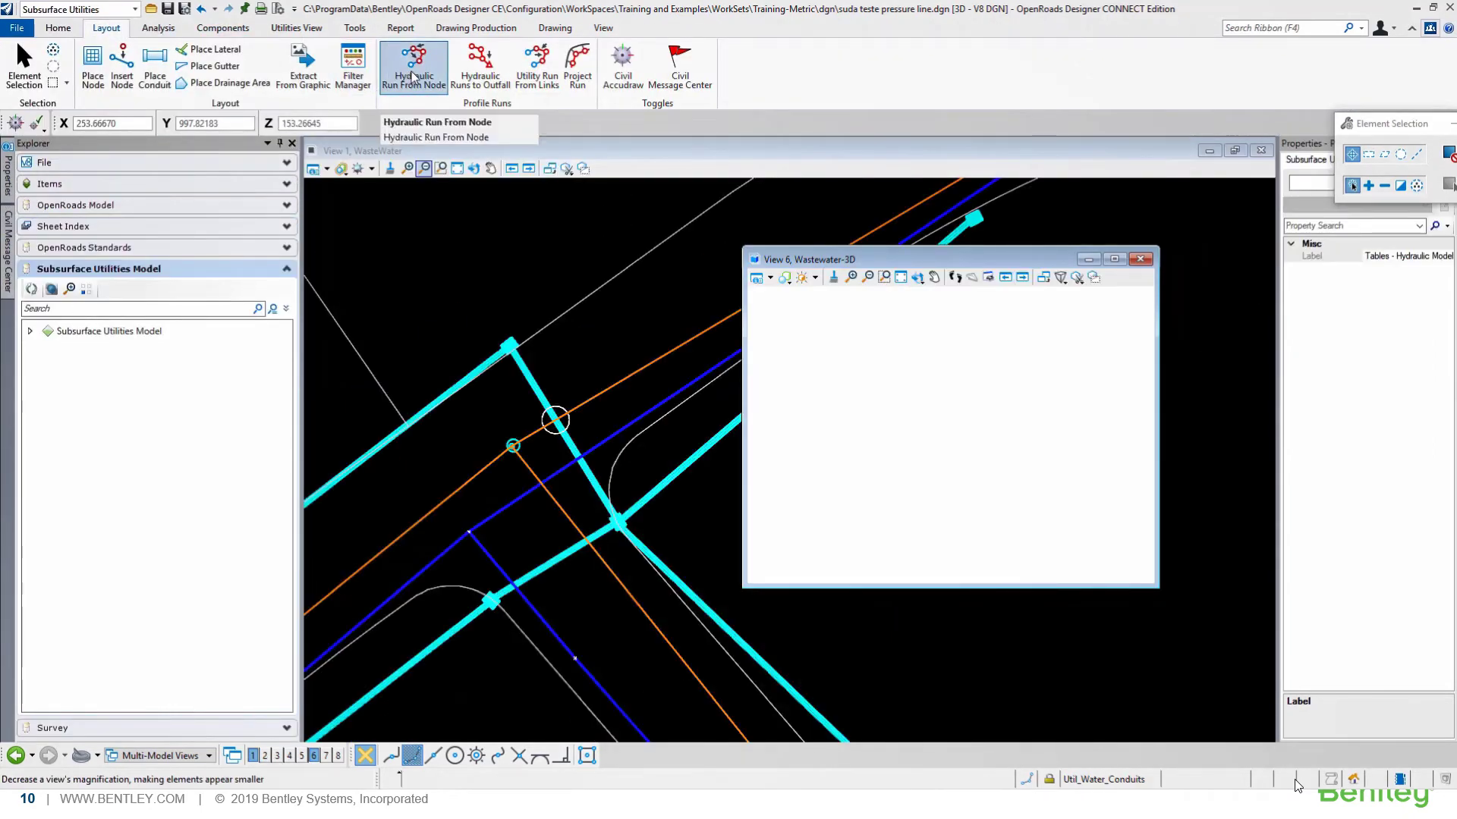
{"action": "left_click", "coordinate": [411, 71]}
{"action": "scroll", "coordinate": [544, 511], "scroll_direction": "down", "scroll_amount": 1}
{"action": "scroll", "coordinate": [544, 510], "scroll_direction": "down", "scroll_amount": 1}
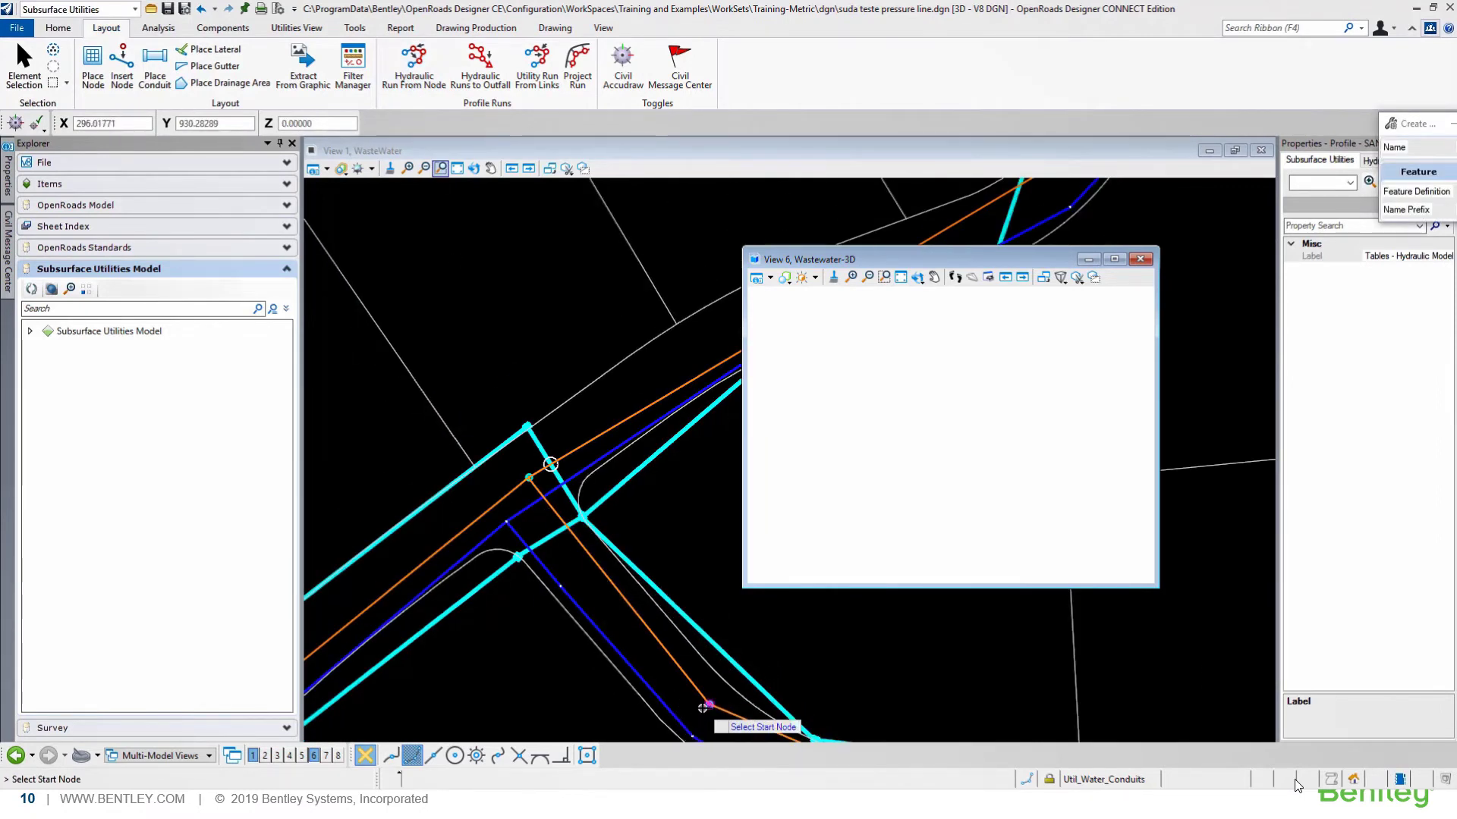
{"action": "left_click", "coordinate": [676, 691]}
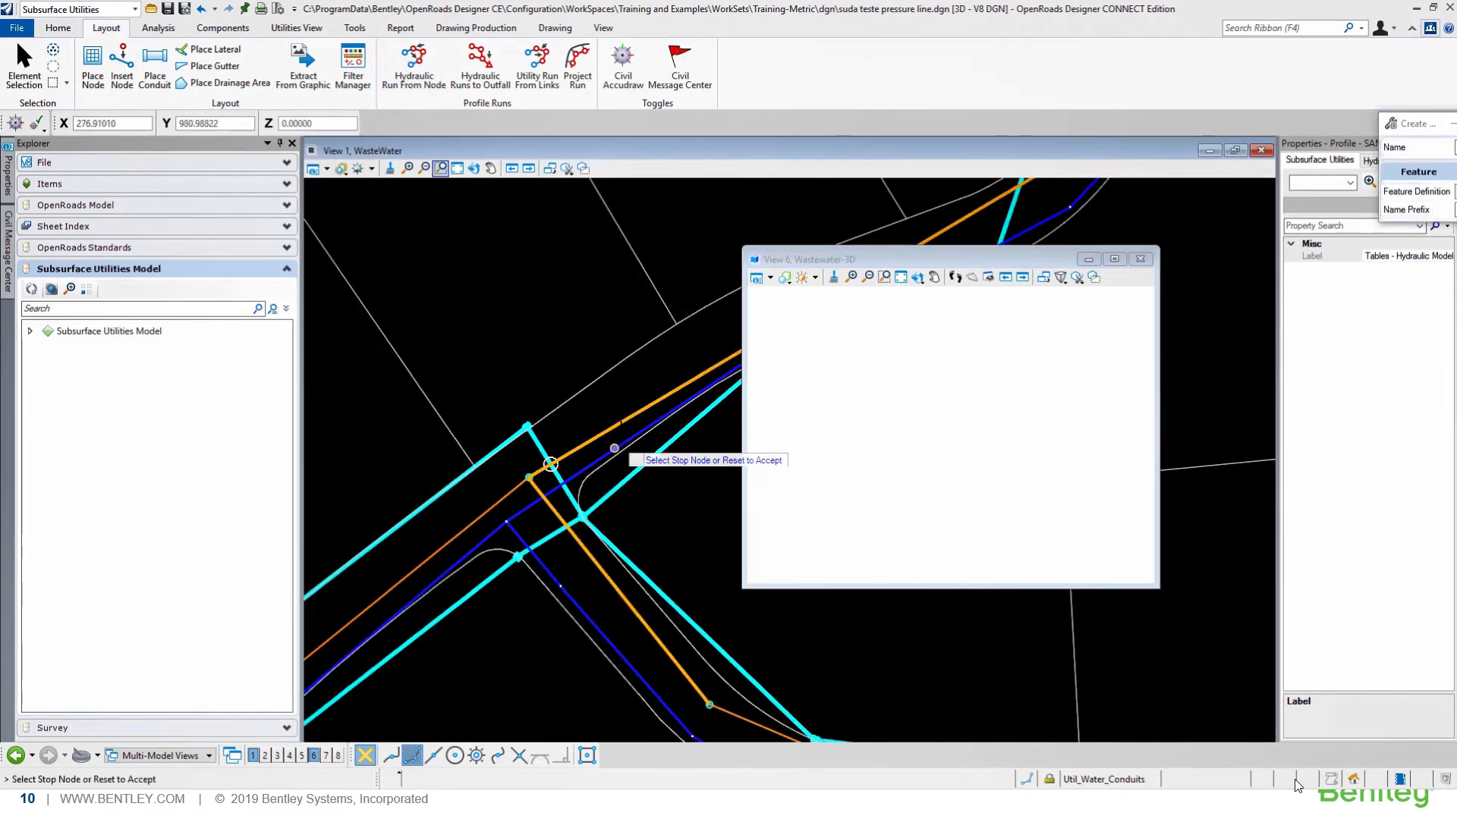
{"action": "middle_click_drag", "start_coordinate": [624, 432], "coordinate": [483, 417]}
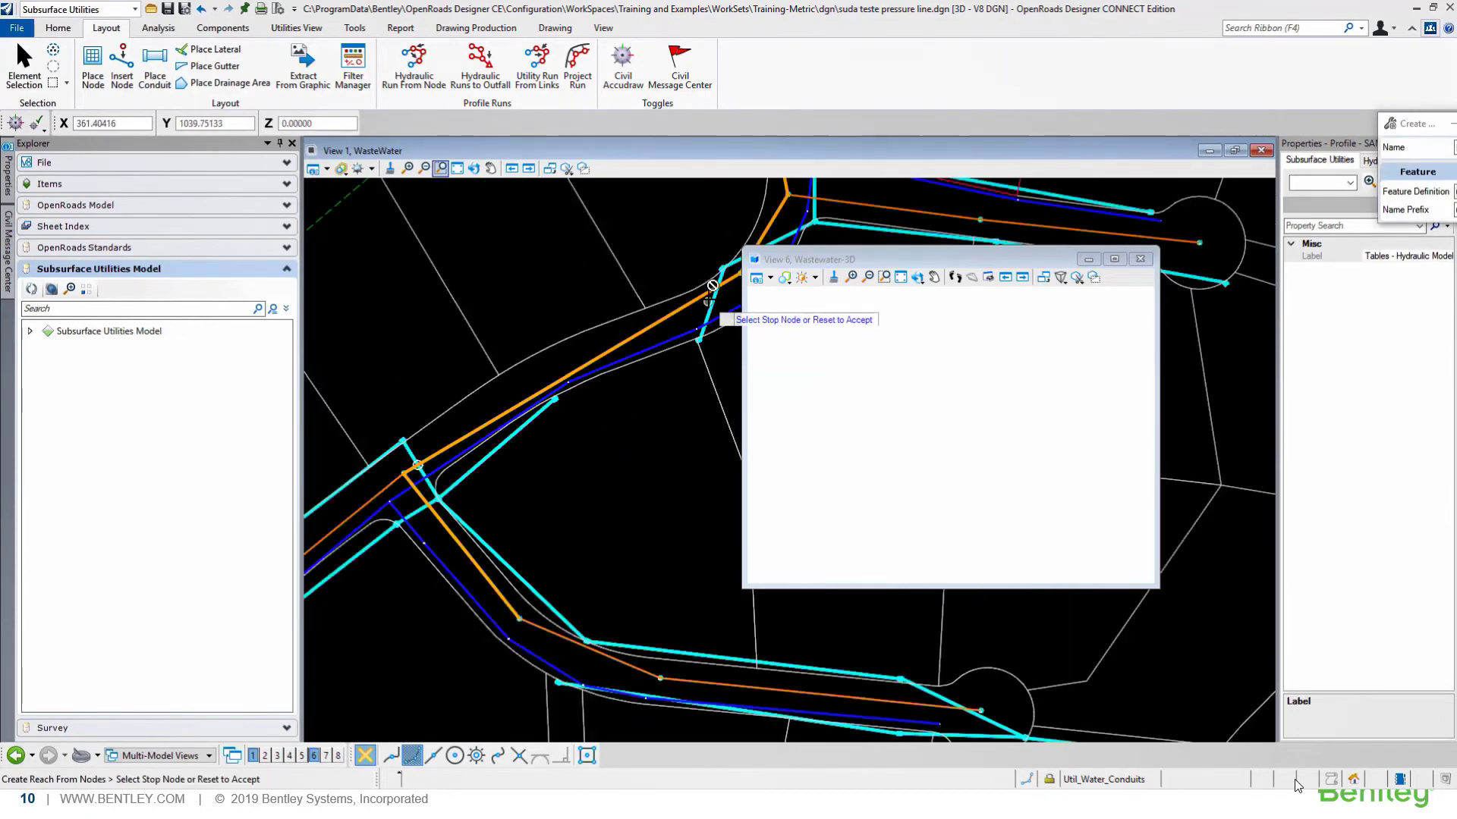
{"action": "middle_click_drag", "start_coordinate": [641, 277], "coordinate": [612, 302]}
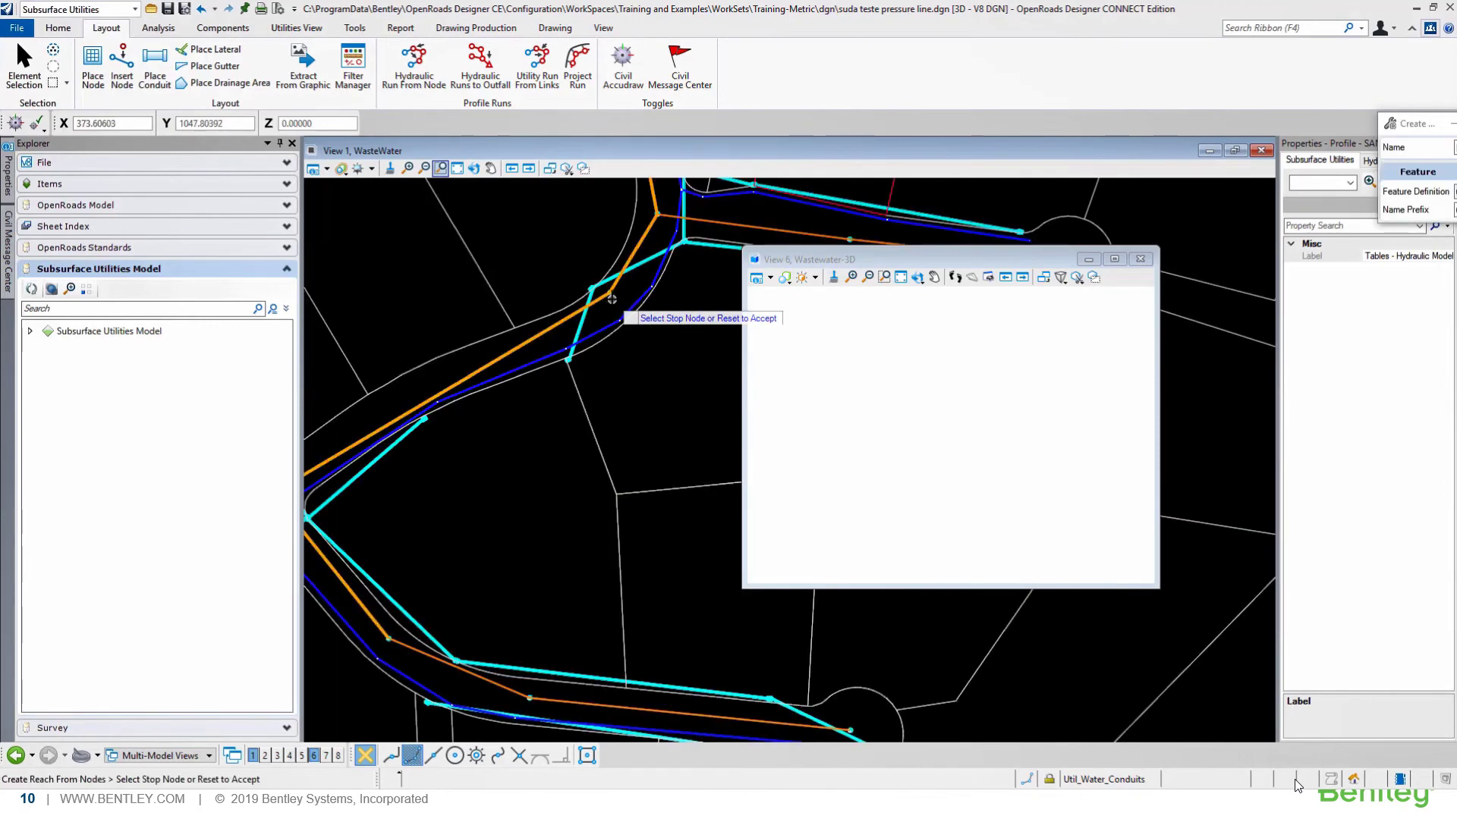
{"action": "left_click", "coordinate": [610, 296]}
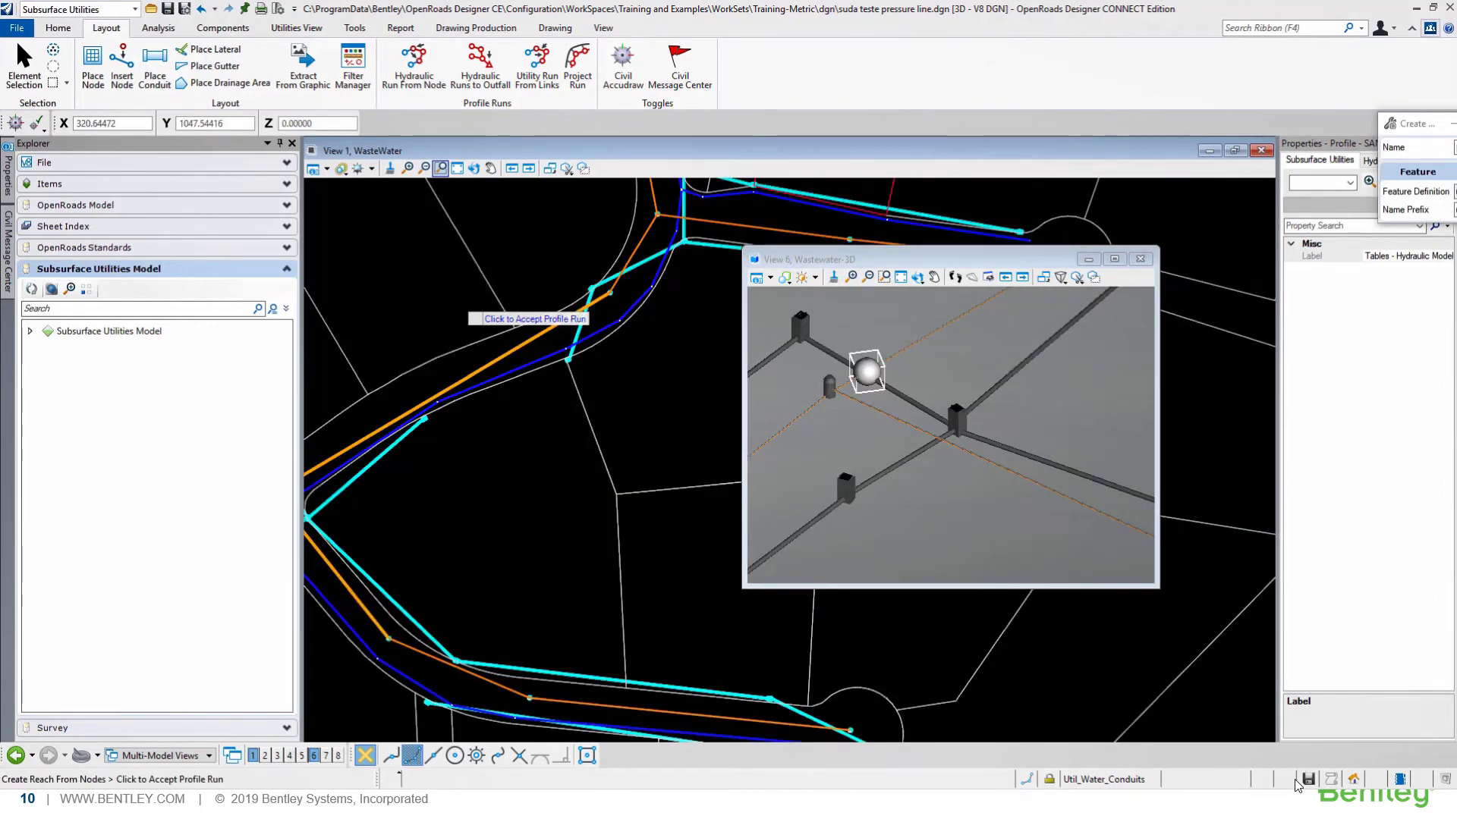
{"action": "left_click", "coordinate": [459, 304]}
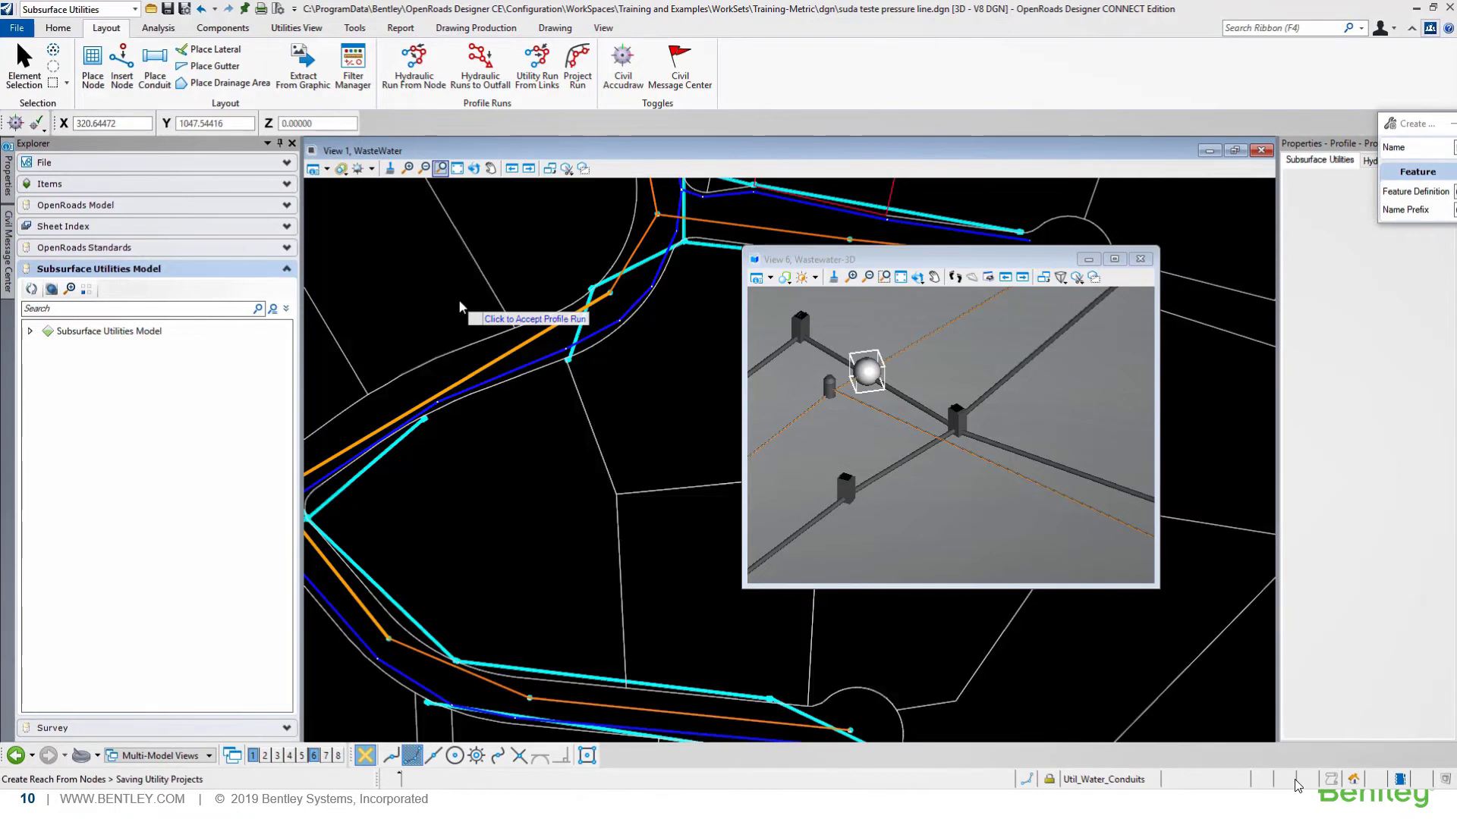
- Open the Profile Run profile model in View 3 and add a Full Profile 3D cut
{"action": "left_click", "coordinate": [1140, 260]}
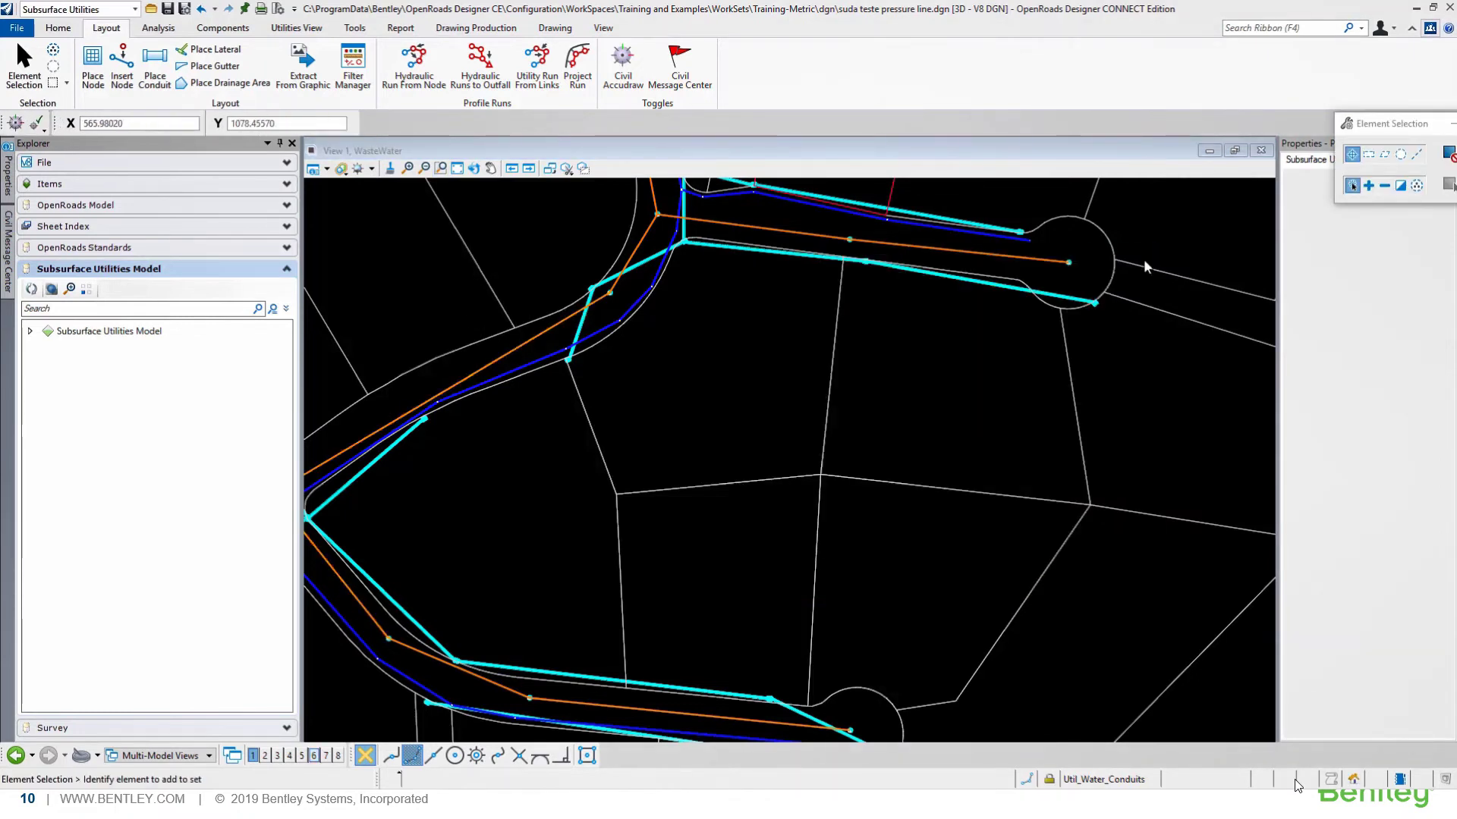
{"action": "left_click", "coordinate": [31, 330]}
{"action": "left_click", "coordinate": [46, 349]}
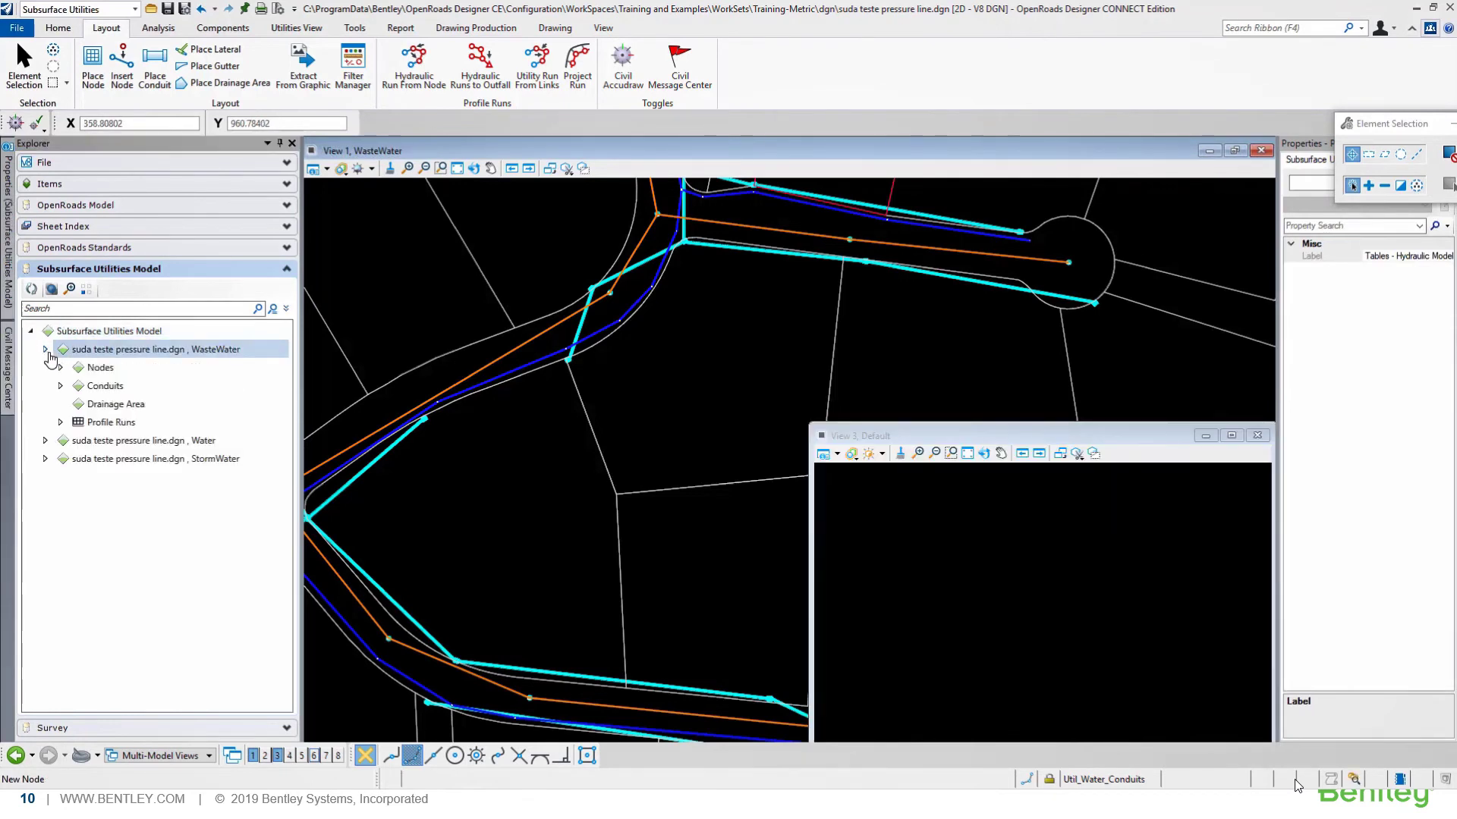
{"action": "left_click", "coordinate": [60, 421]}
{"action": "left_click", "coordinate": [104, 441]}
{"action": "right_click", "coordinate": [127, 443]}
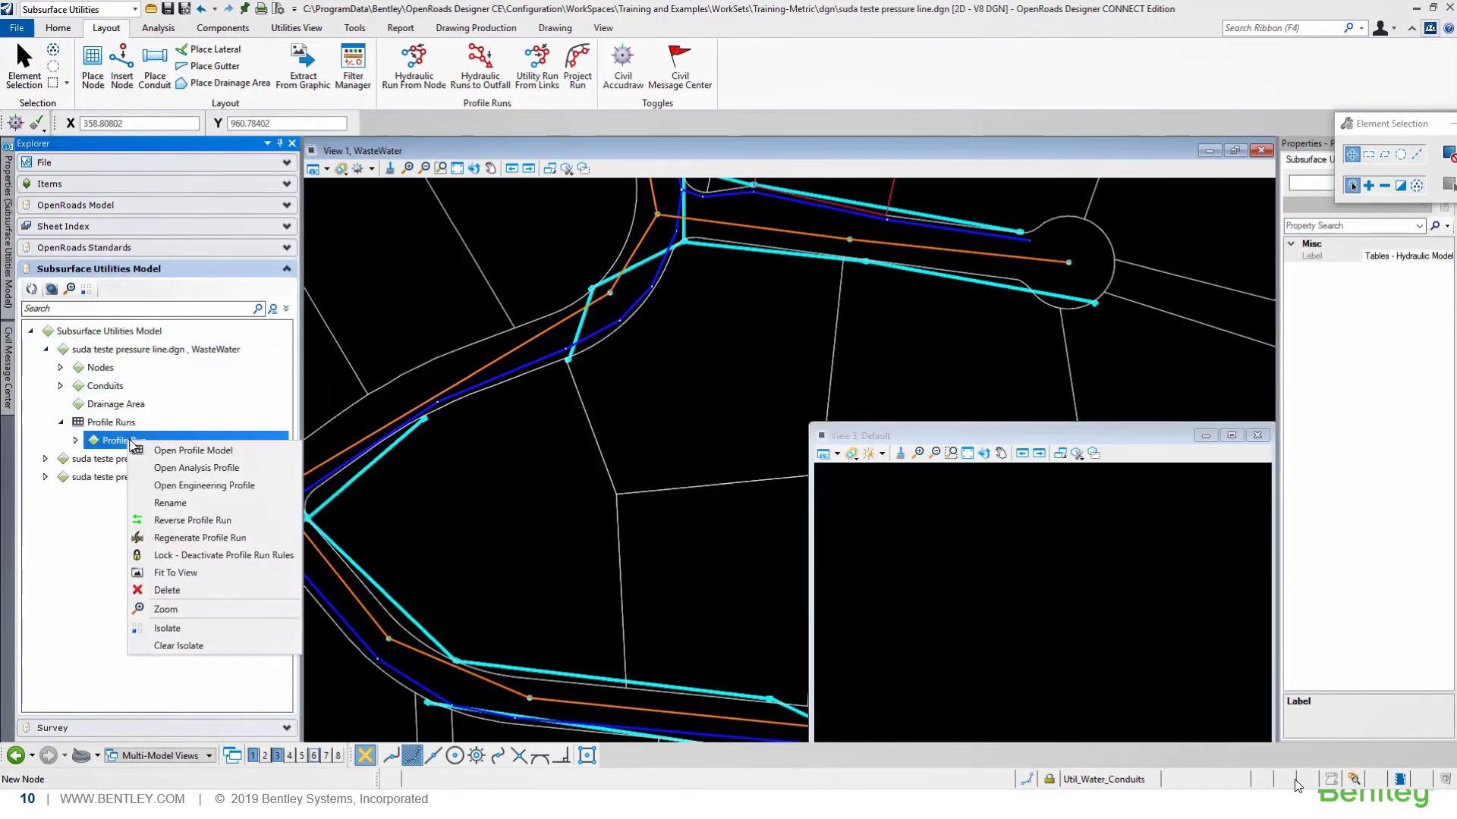
{"action": "left_click", "coordinate": [201, 455]}
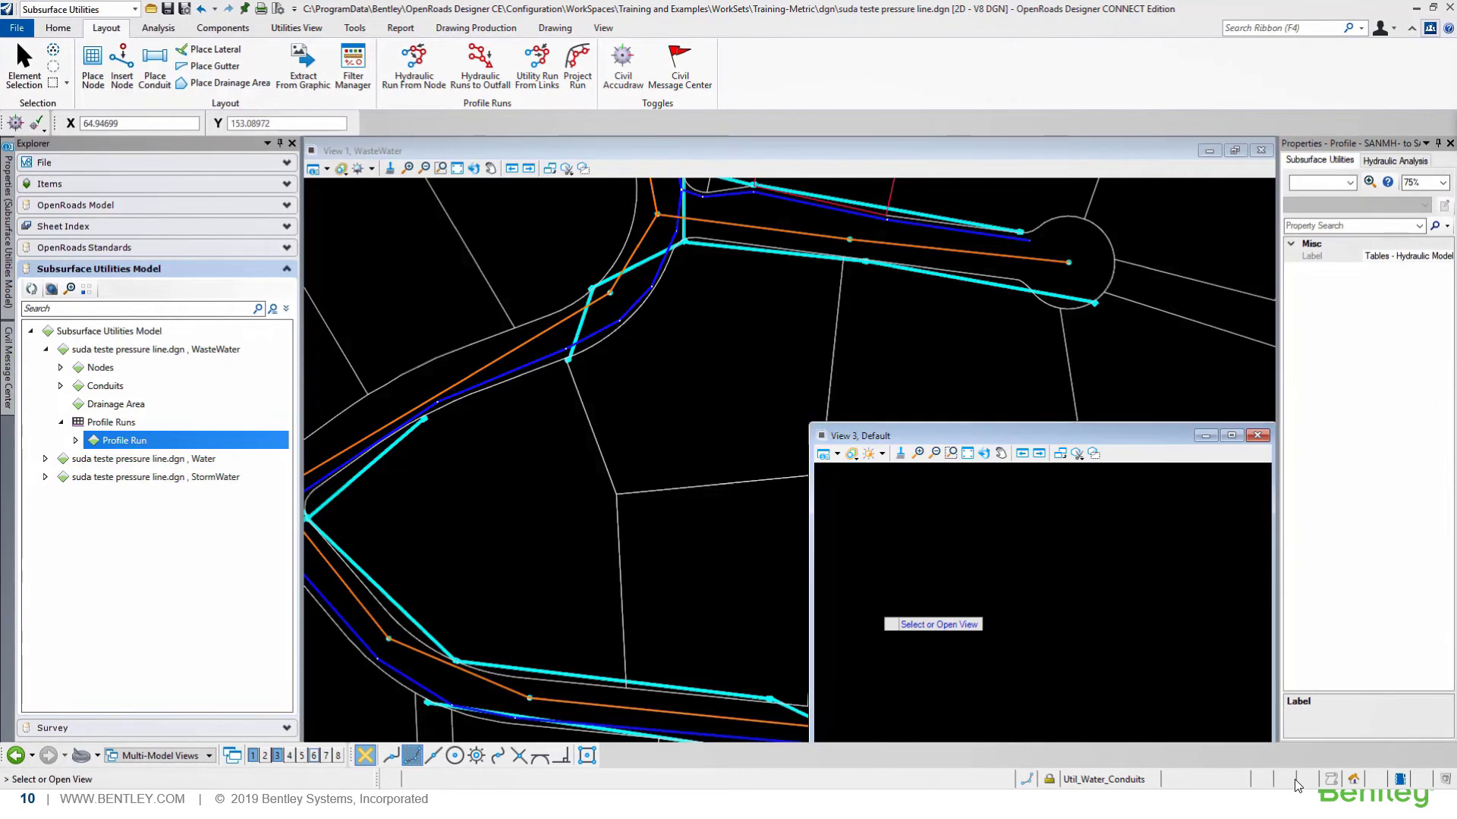
{"action": "left_click", "coordinate": [892, 622]}
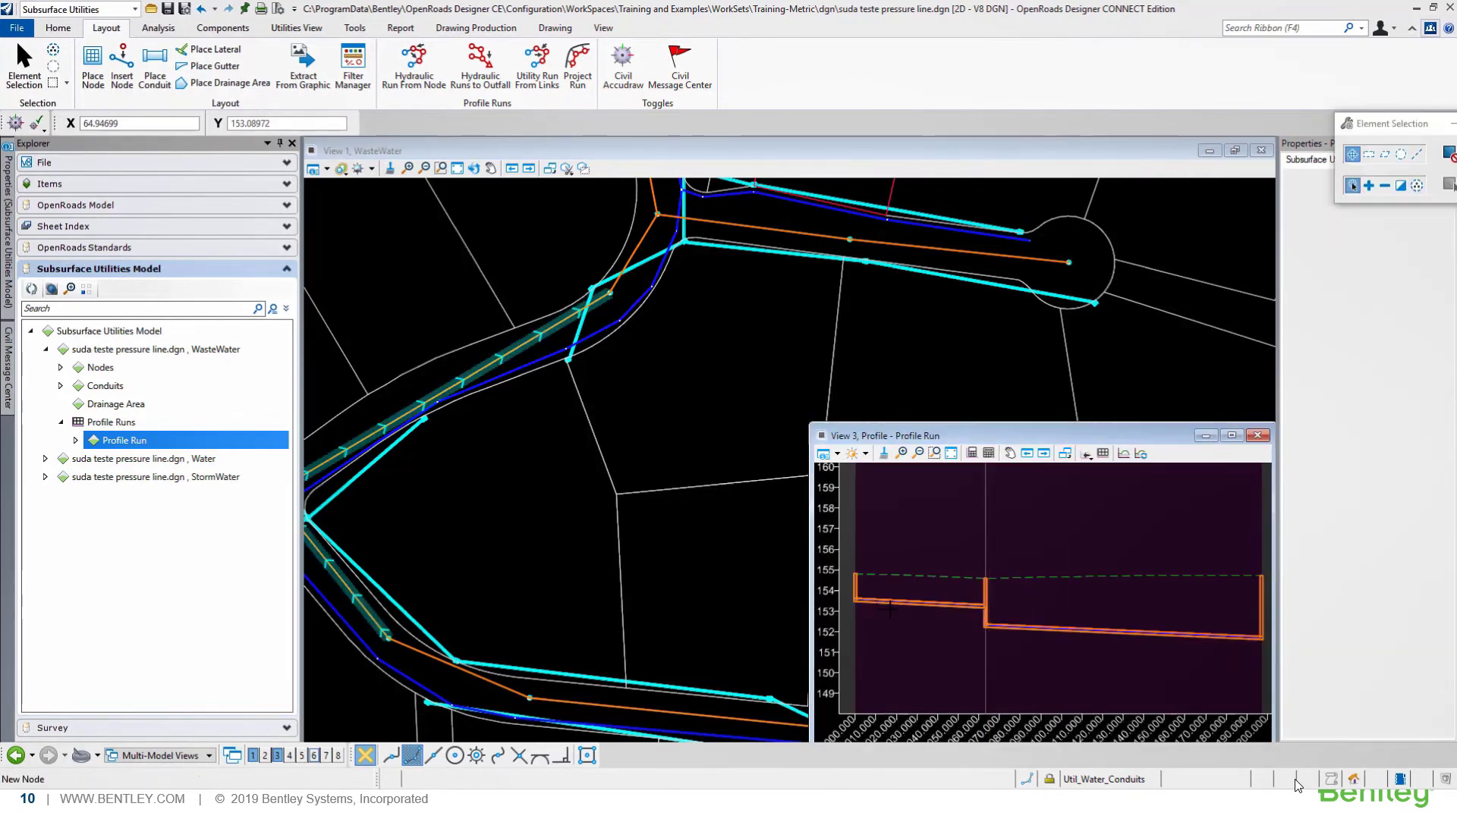
{"action": "left_click", "coordinate": [1124, 454]}
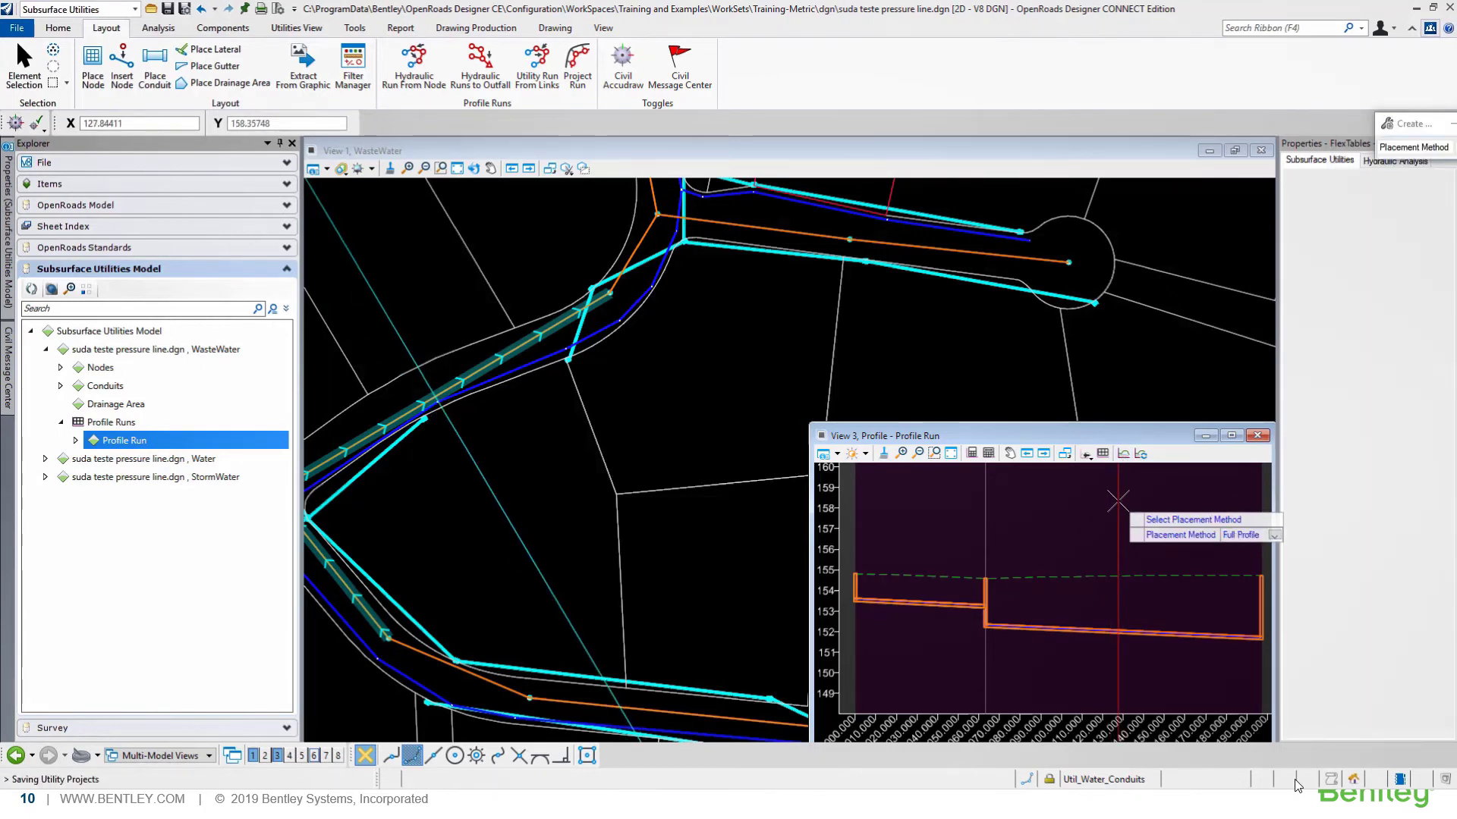
{"action": "left_click", "coordinate": [1142, 462]}
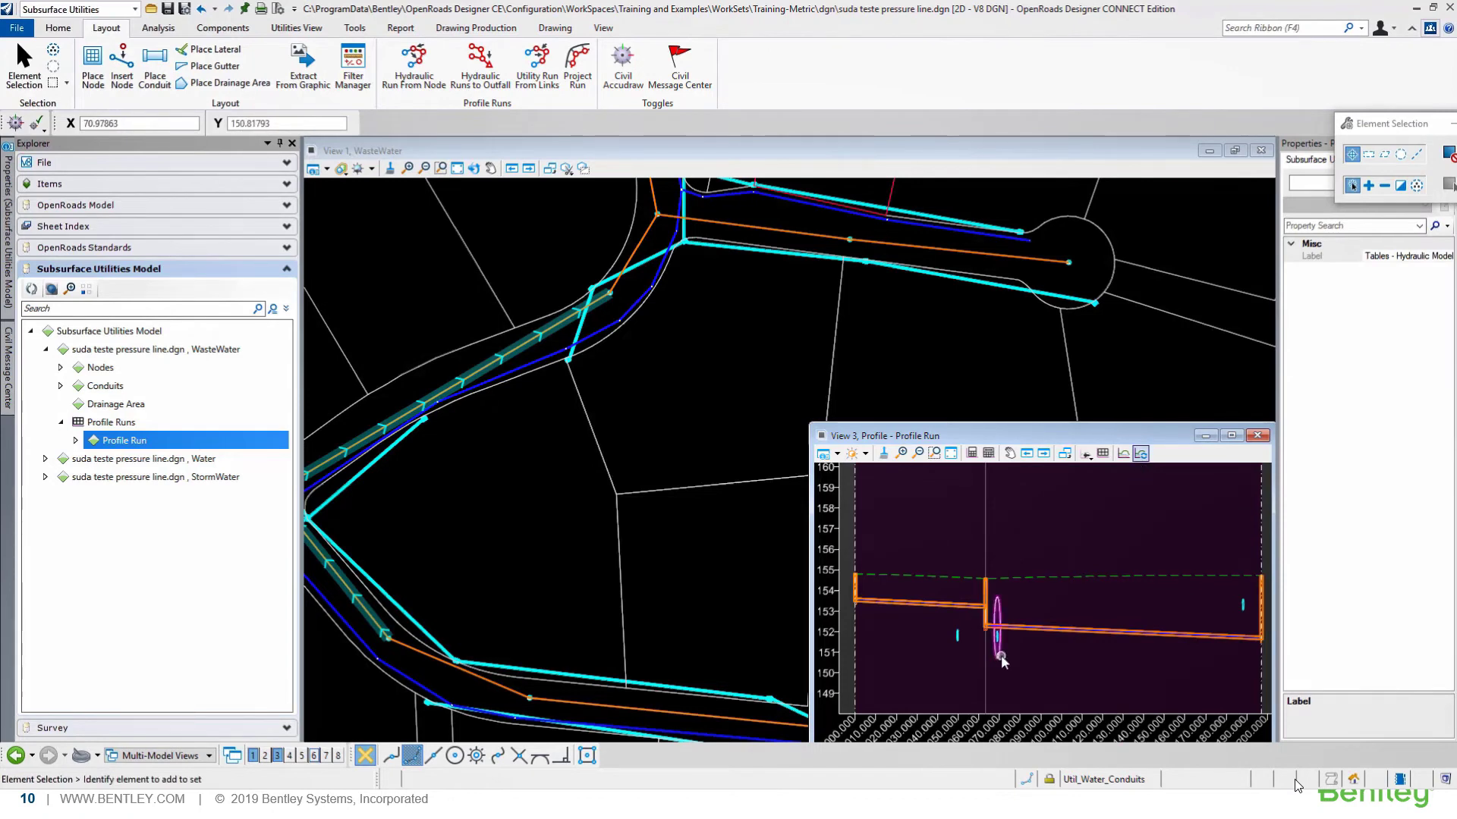
- Apply Civil Exaggeration to the profile view and zoom in on the storm-pipe ellipse
{"action": "scroll", "coordinate": [1002, 657], "scroll_direction": "up", "scroll_amount": 2}
{"action": "scroll", "coordinate": [1000, 635], "scroll_direction": "up", "scroll_amount": 2}
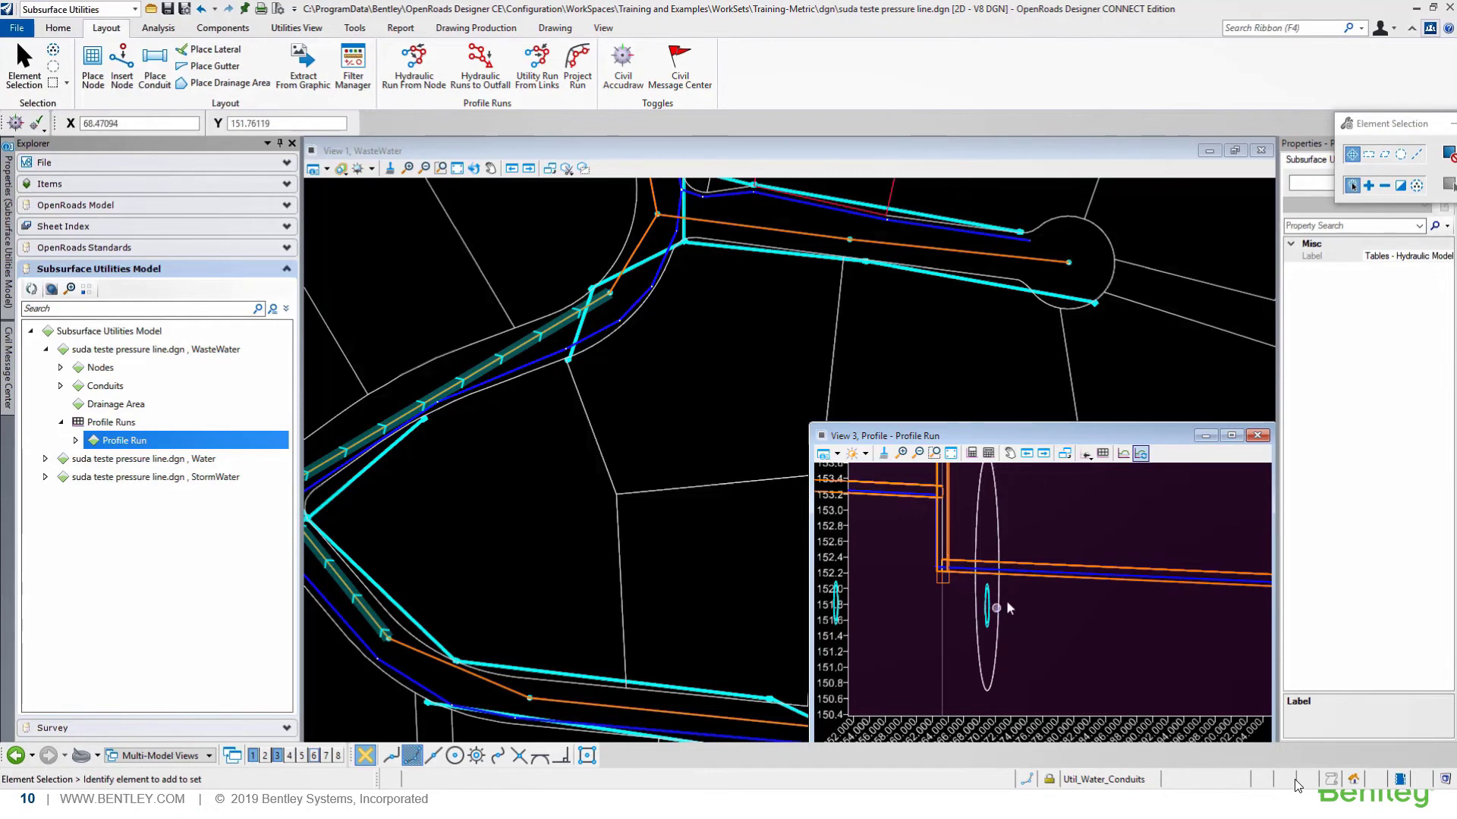
{"action": "left_click", "coordinate": [834, 455]}
{"action": "left_click", "coordinate": [915, 611]}
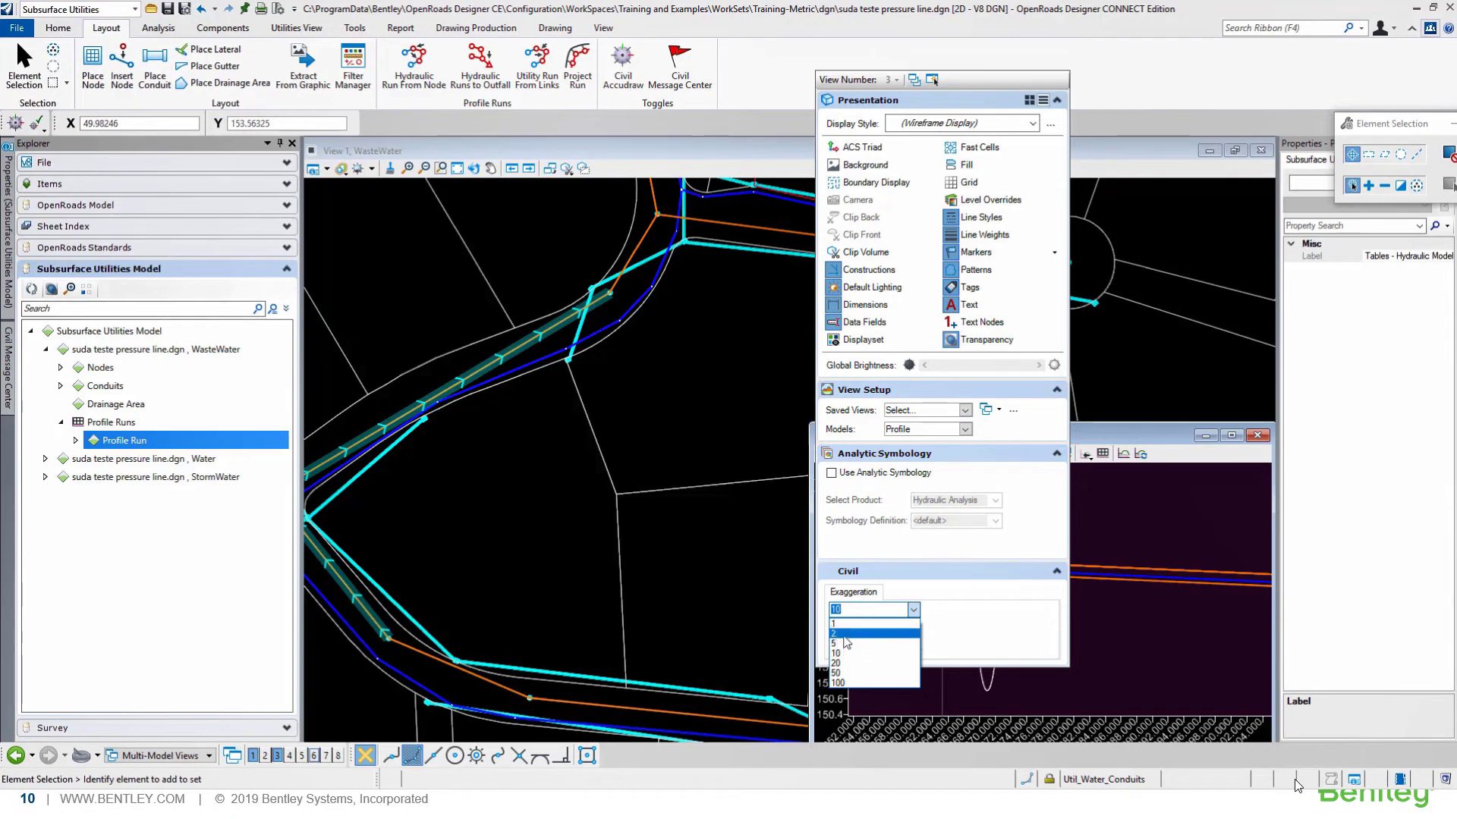
{"action": "left_click", "coordinate": [847, 653]}
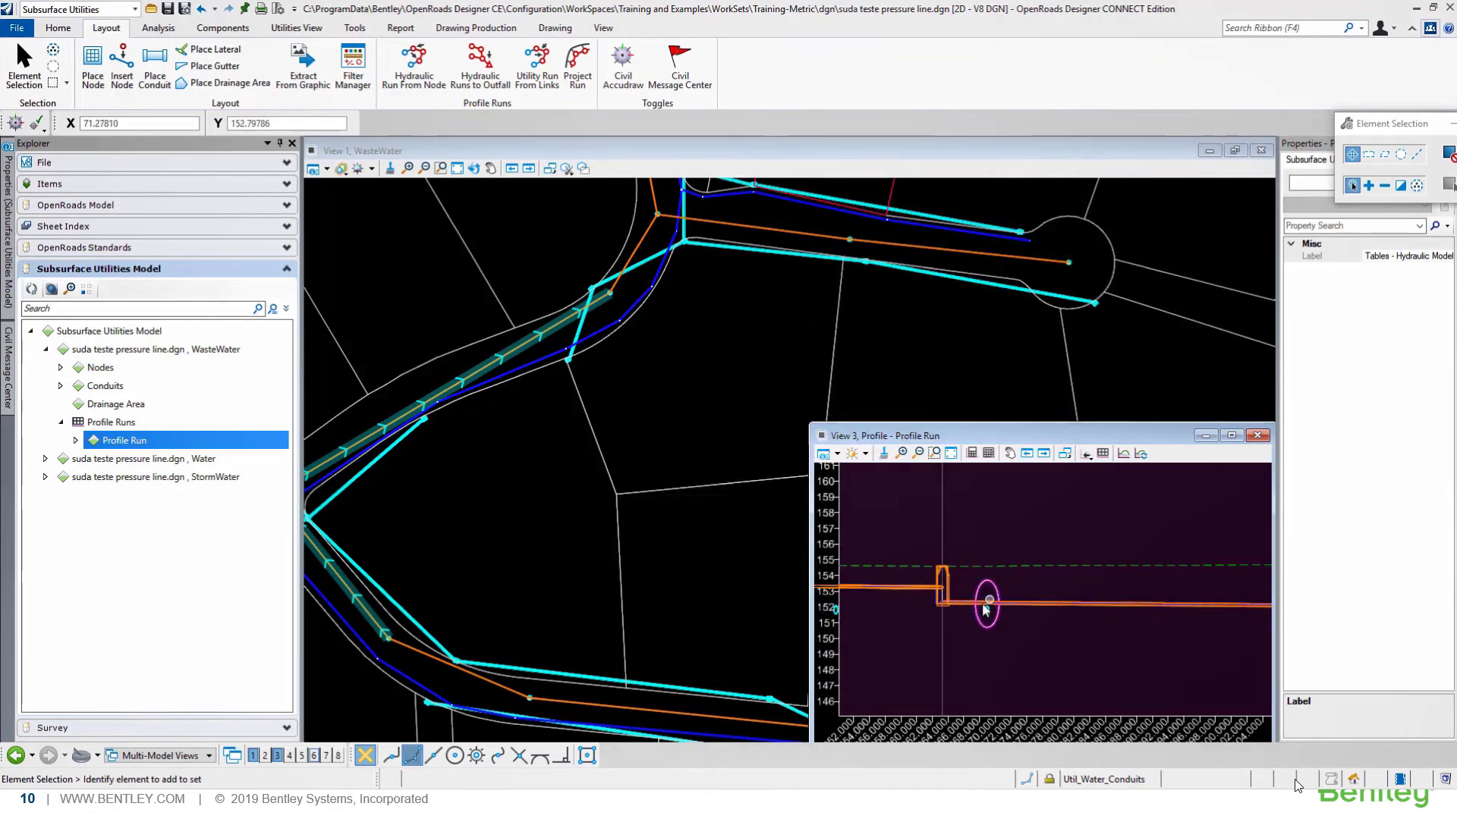
{"action": "scroll", "coordinate": [950, 606], "scroll_direction": "up", "scroll_amount": 2}
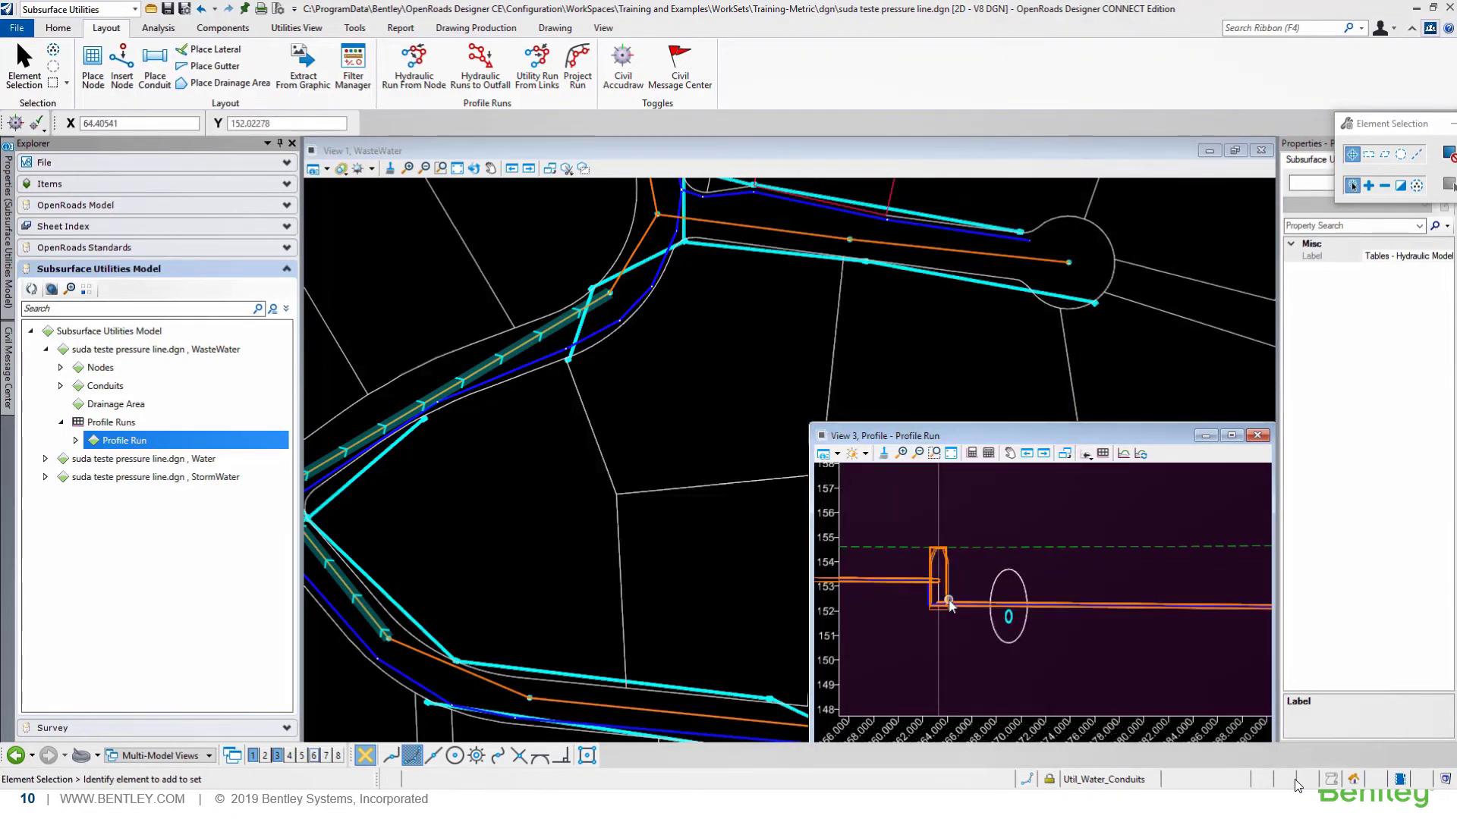
{"action": "scroll", "coordinate": [950, 605], "scroll_direction": "up", "scroll_amount": 2}
{"action": "scroll", "coordinate": [1045, 631], "scroll_direction": "up", "scroll_amount": 2}
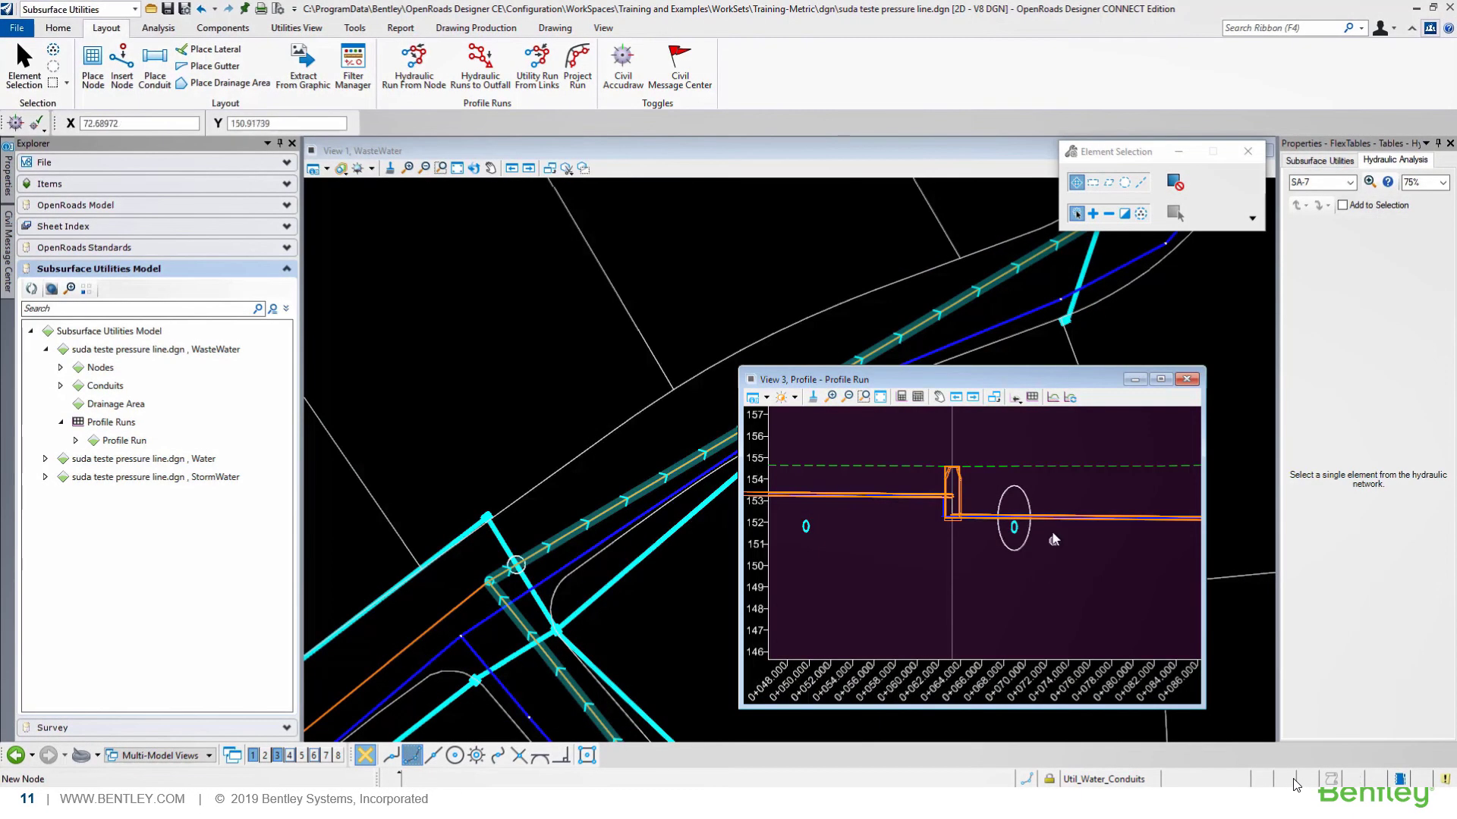
{"action": "scroll", "coordinate": [1049, 541], "scroll_direction": "up", "scroll_amount": 2}
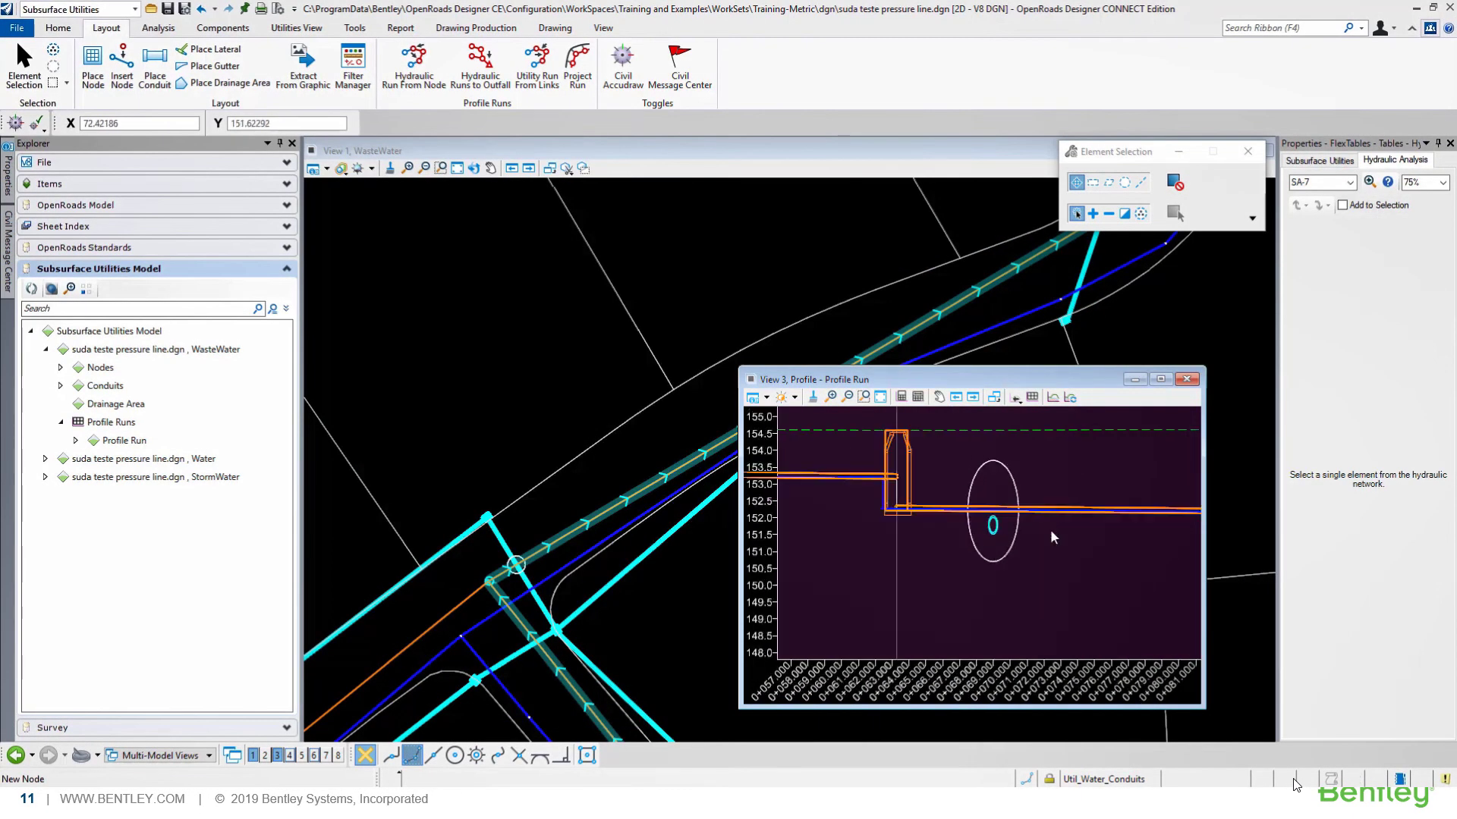
- Measure the 3.11305 m distance from the storm pipe up to the profile ground line
{"action": "left_click", "coordinate": [555, 27]}
{"action": "left_click", "coordinate": [990, 67]}
{"action": "scroll", "coordinate": [984, 556], "scroll_direction": "up", "scroll_amount": 4}
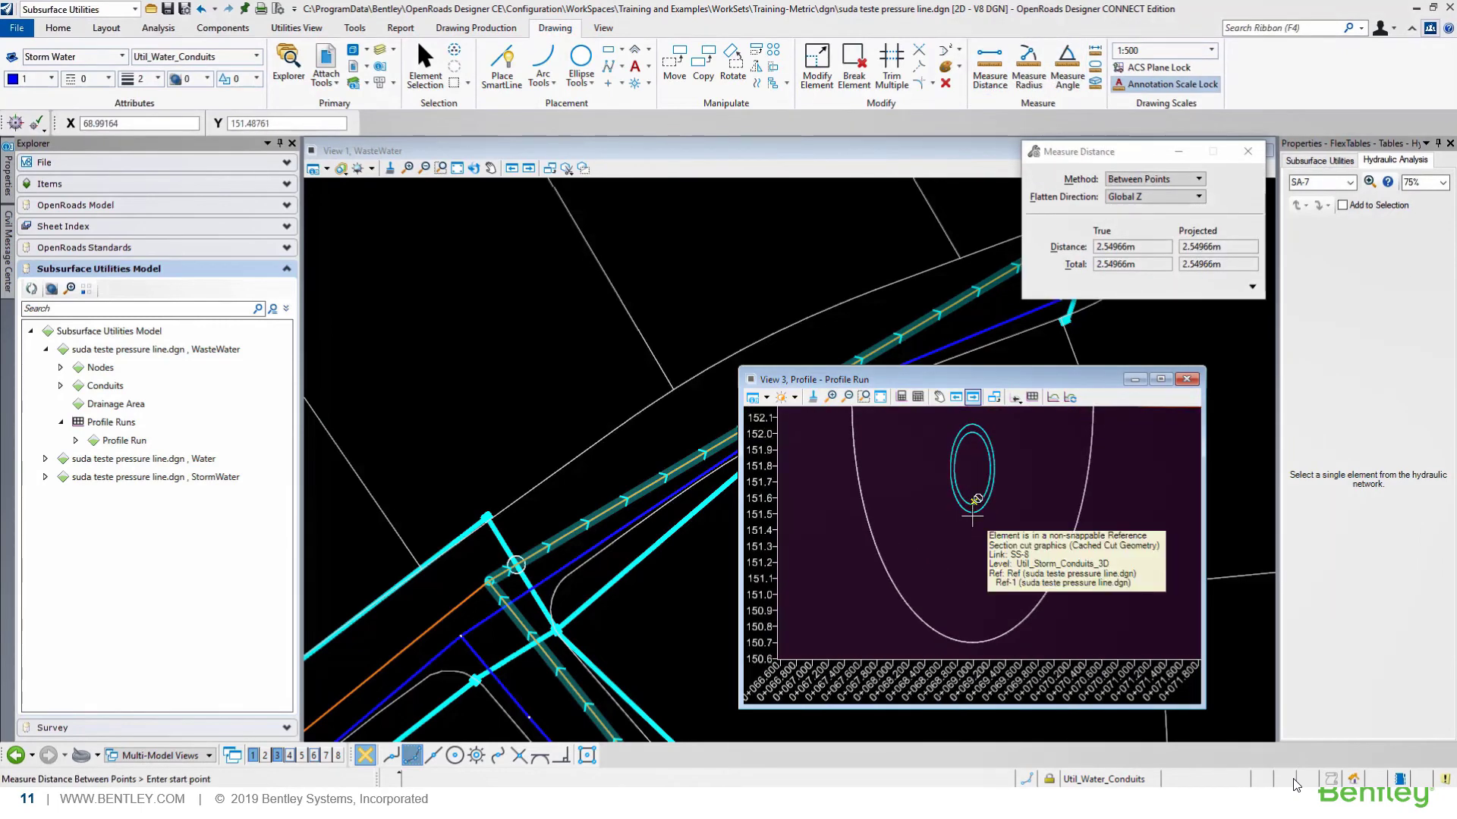
{"action": "left_click", "coordinate": [974, 503]}
{"action": "scroll", "coordinate": [986, 516], "scroll_direction": "down", "scroll_amount": 3}
{"action": "scroll", "coordinate": [986, 524], "scroll_direction": "down", "scroll_amount": 2}
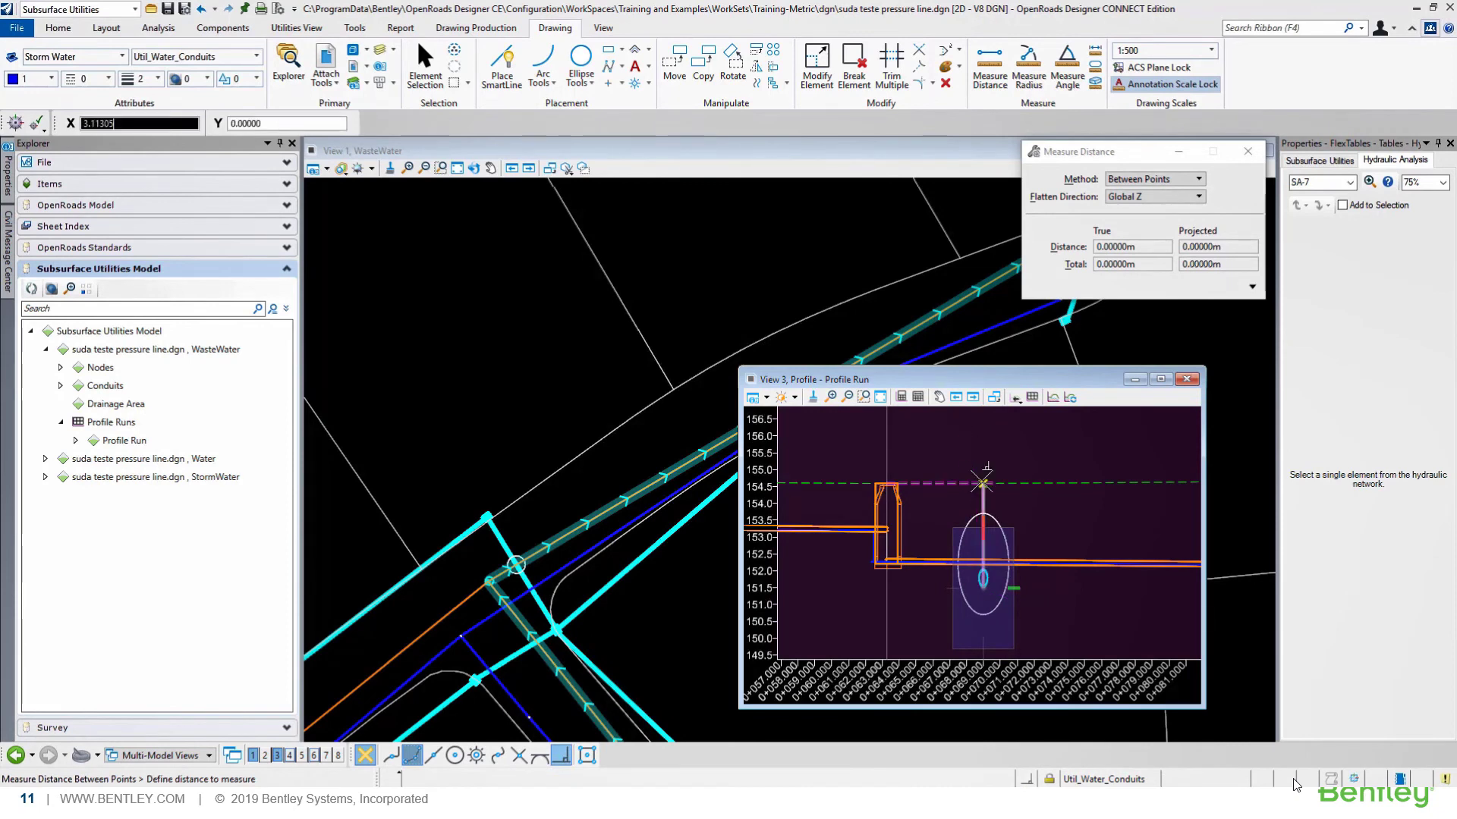
{"action": "left_click", "coordinate": [979, 478]}
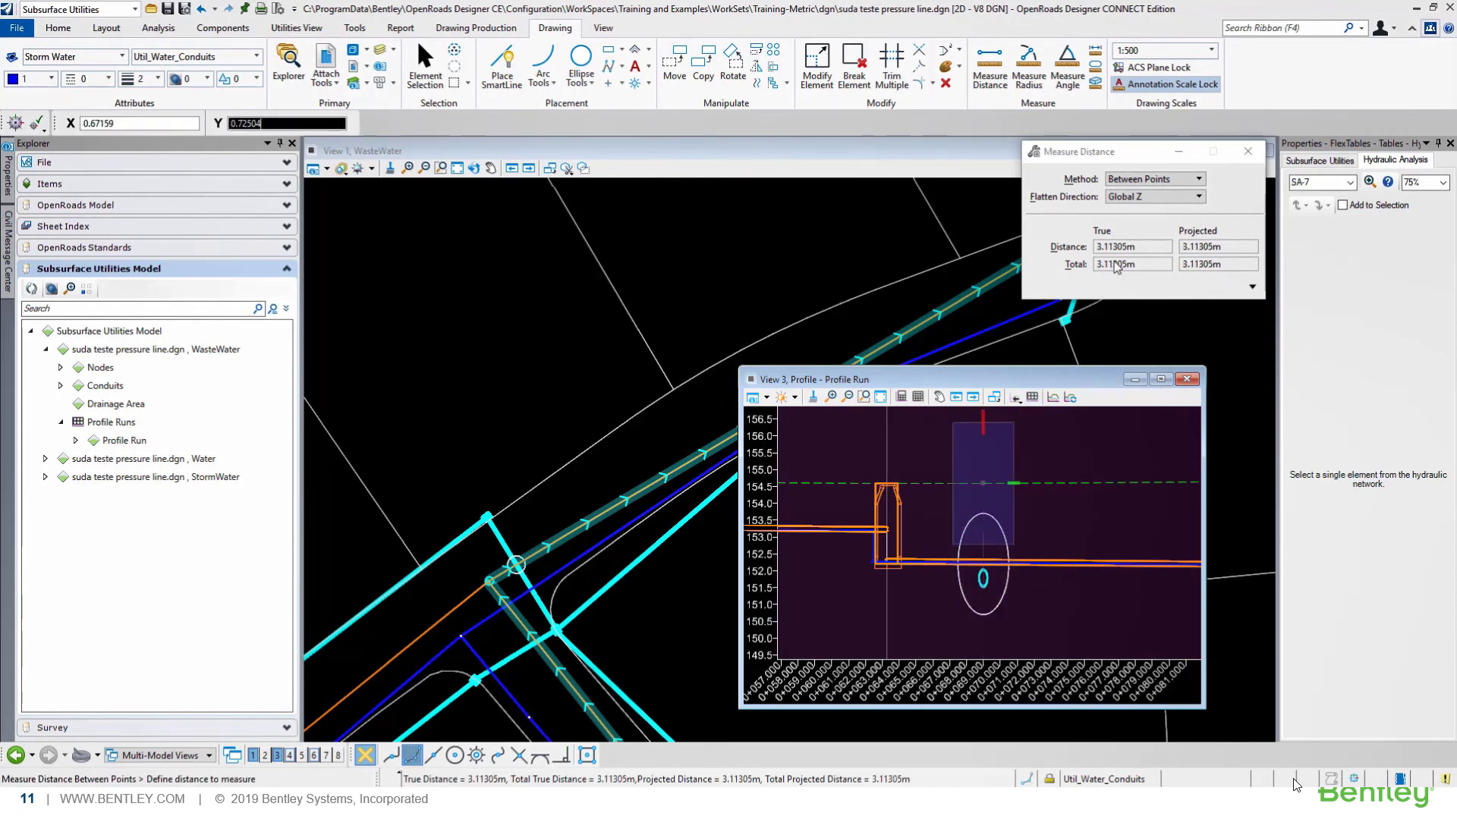
{"action": "left_click_drag", "start_coordinate": [1131, 265], "coordinate": [1092, 271]}
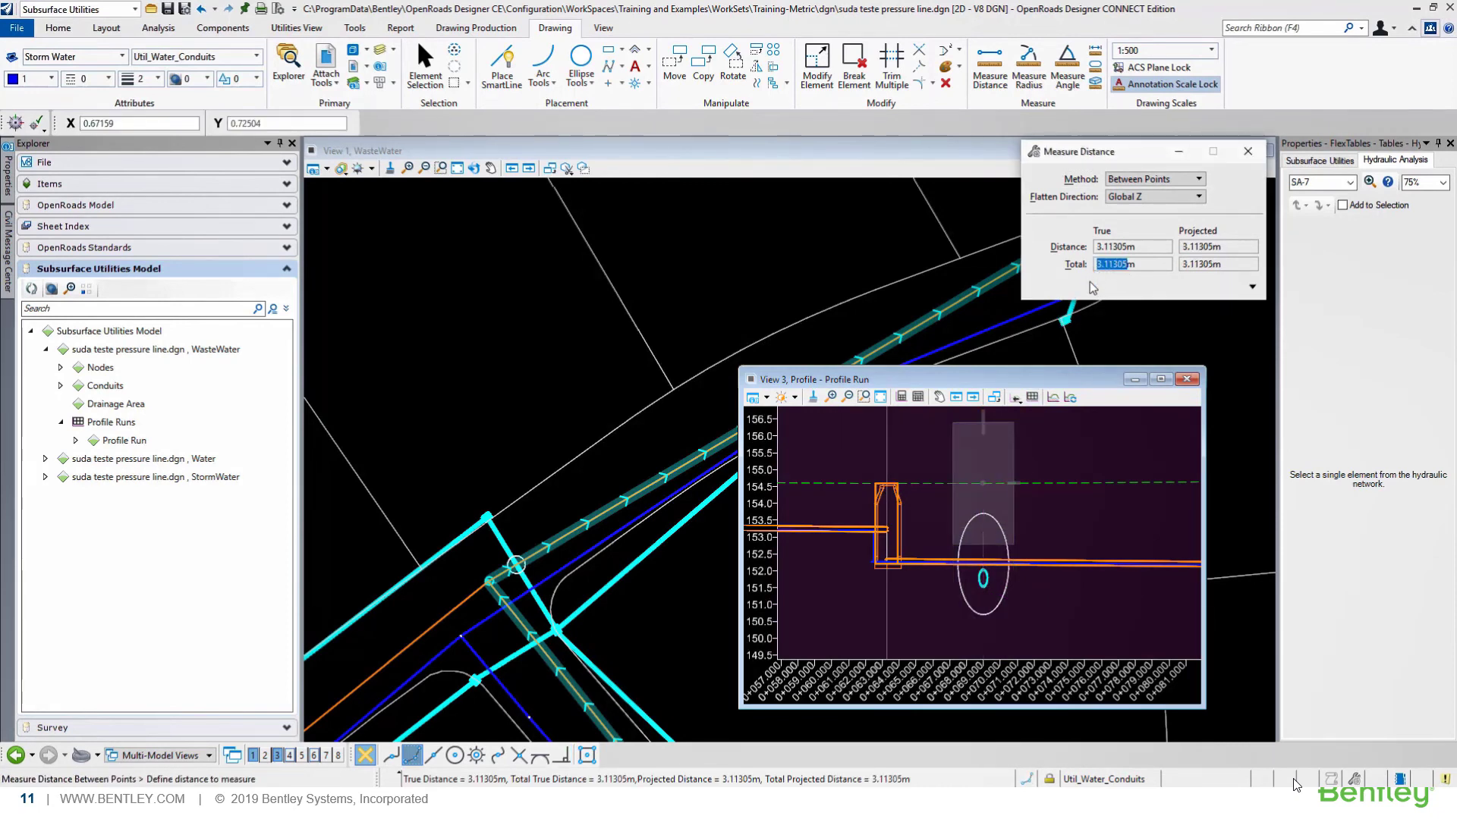
{"action": "key", "text": "Escape"}
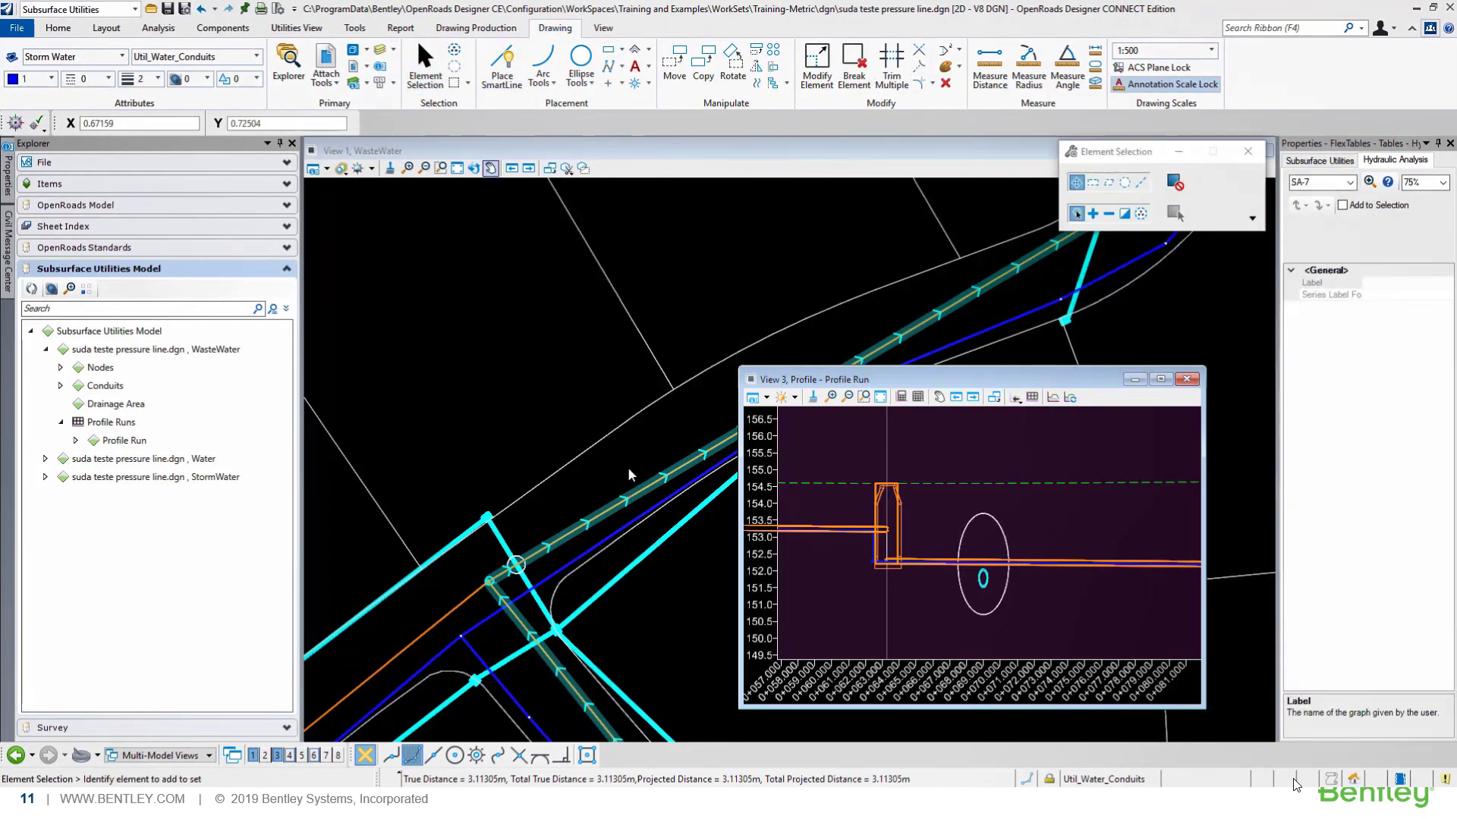
- Give conduit SA-7 a local pipe constraint with a minimum cover of 3.26
{"action": "left_click", "coordinate": [641, 494]}
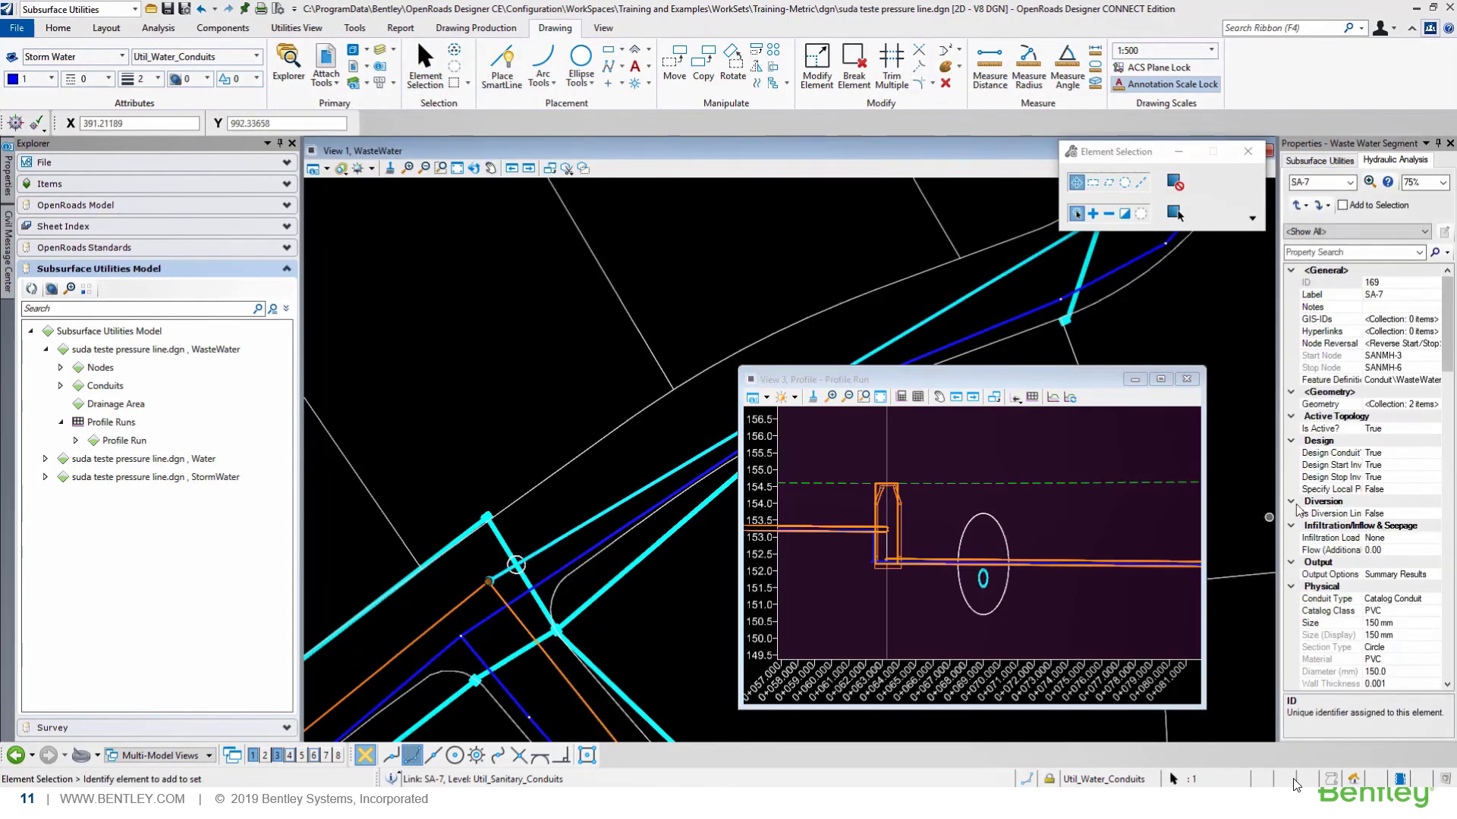
{"action": "left_click", "coordinate": [1333, 492]}
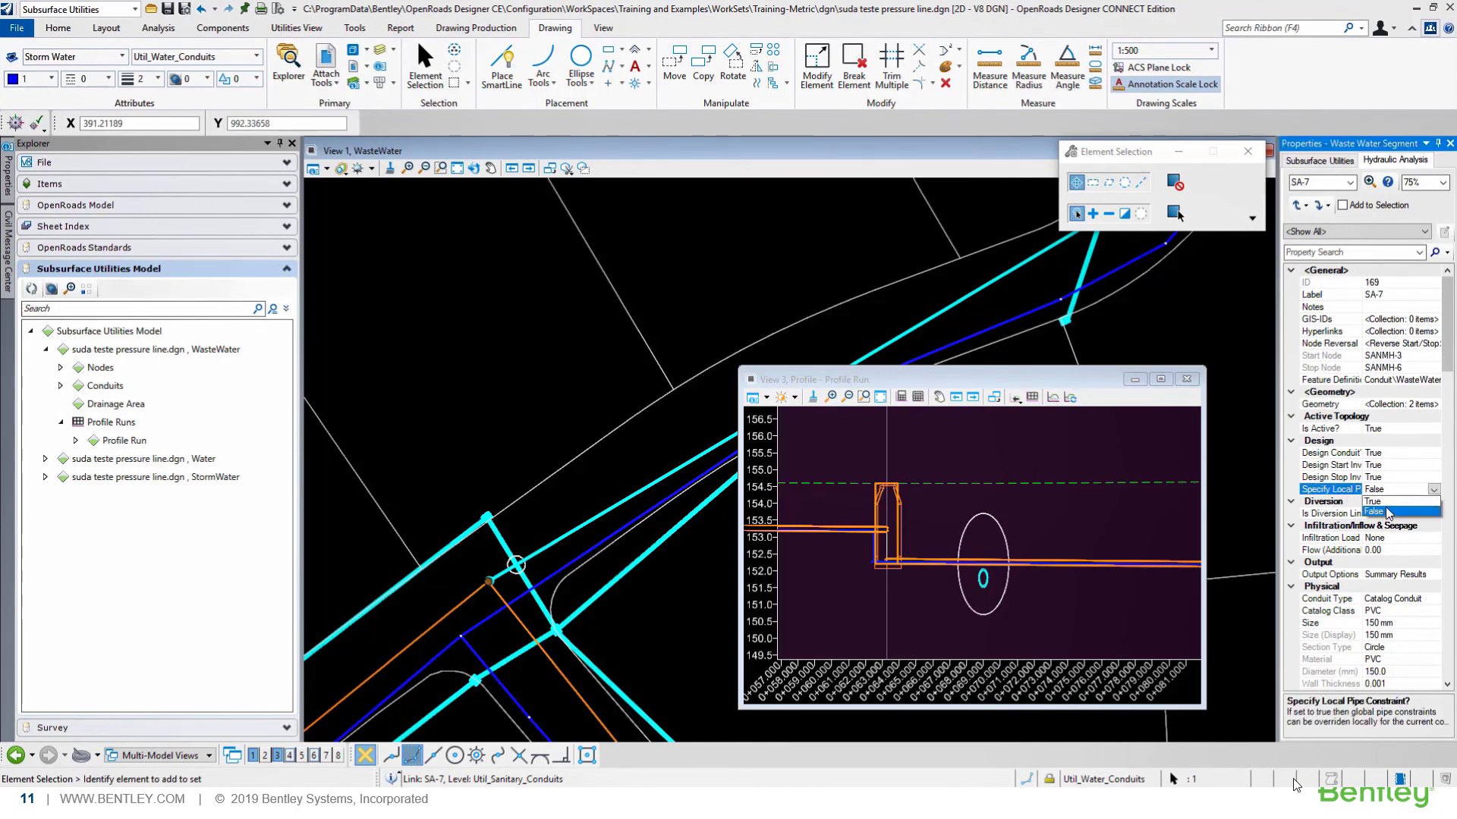
{"action": "left_click", "coordinate": [1370, 514]}
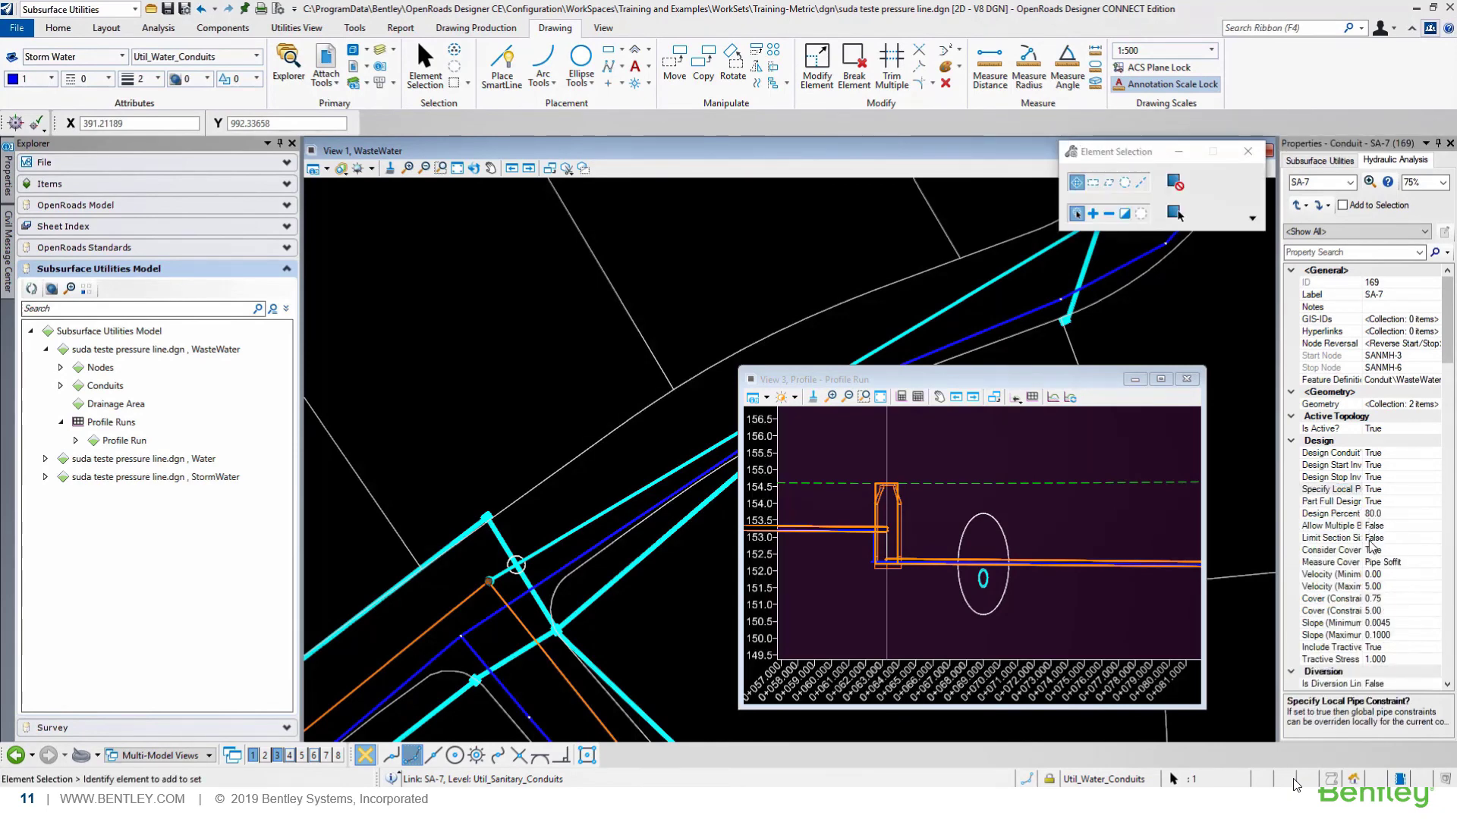
{"action": "left_click", "coordinate": [1389, 602]}
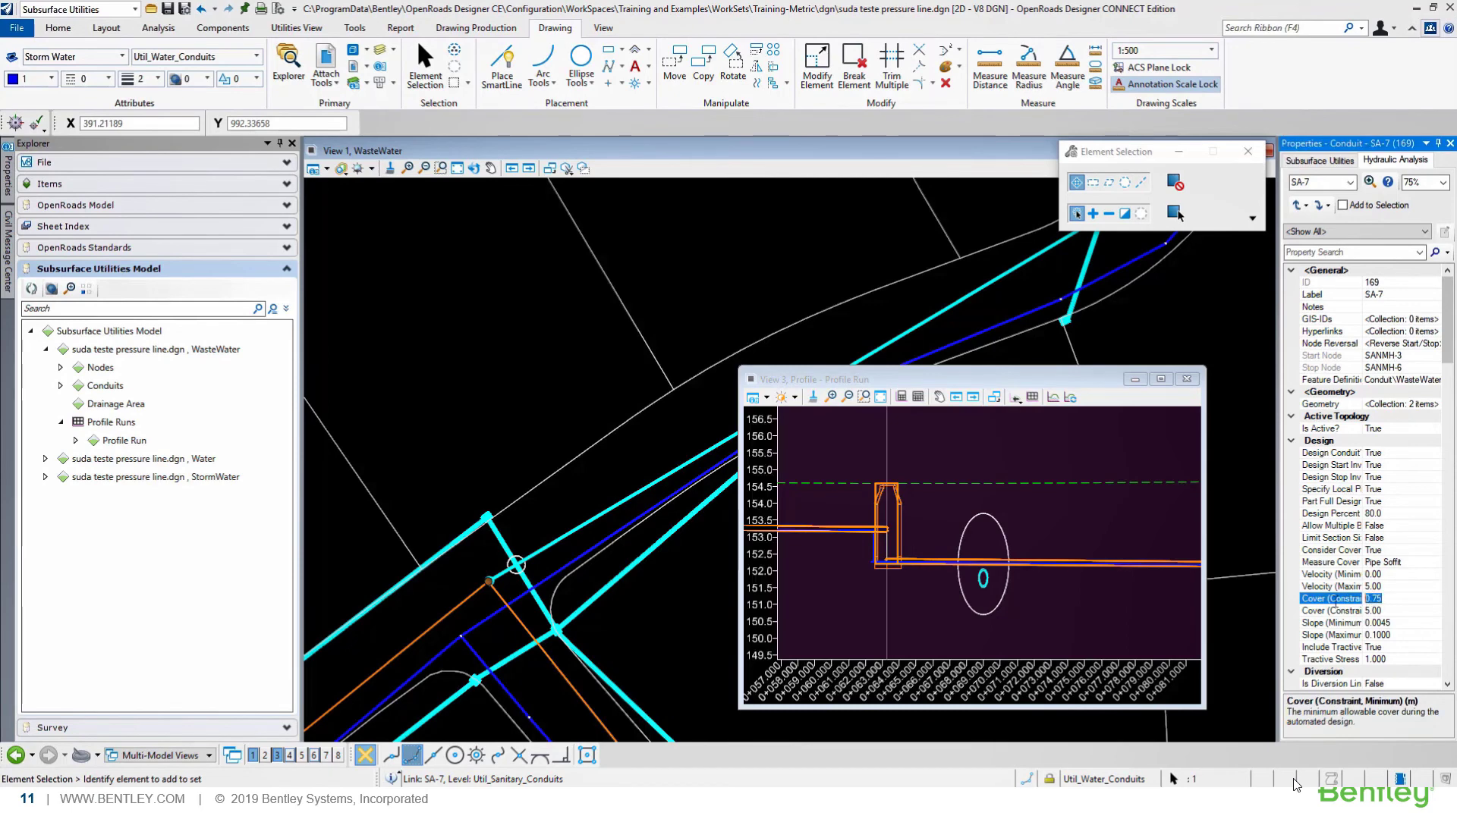
{"action": "type", "text": "3.26"}
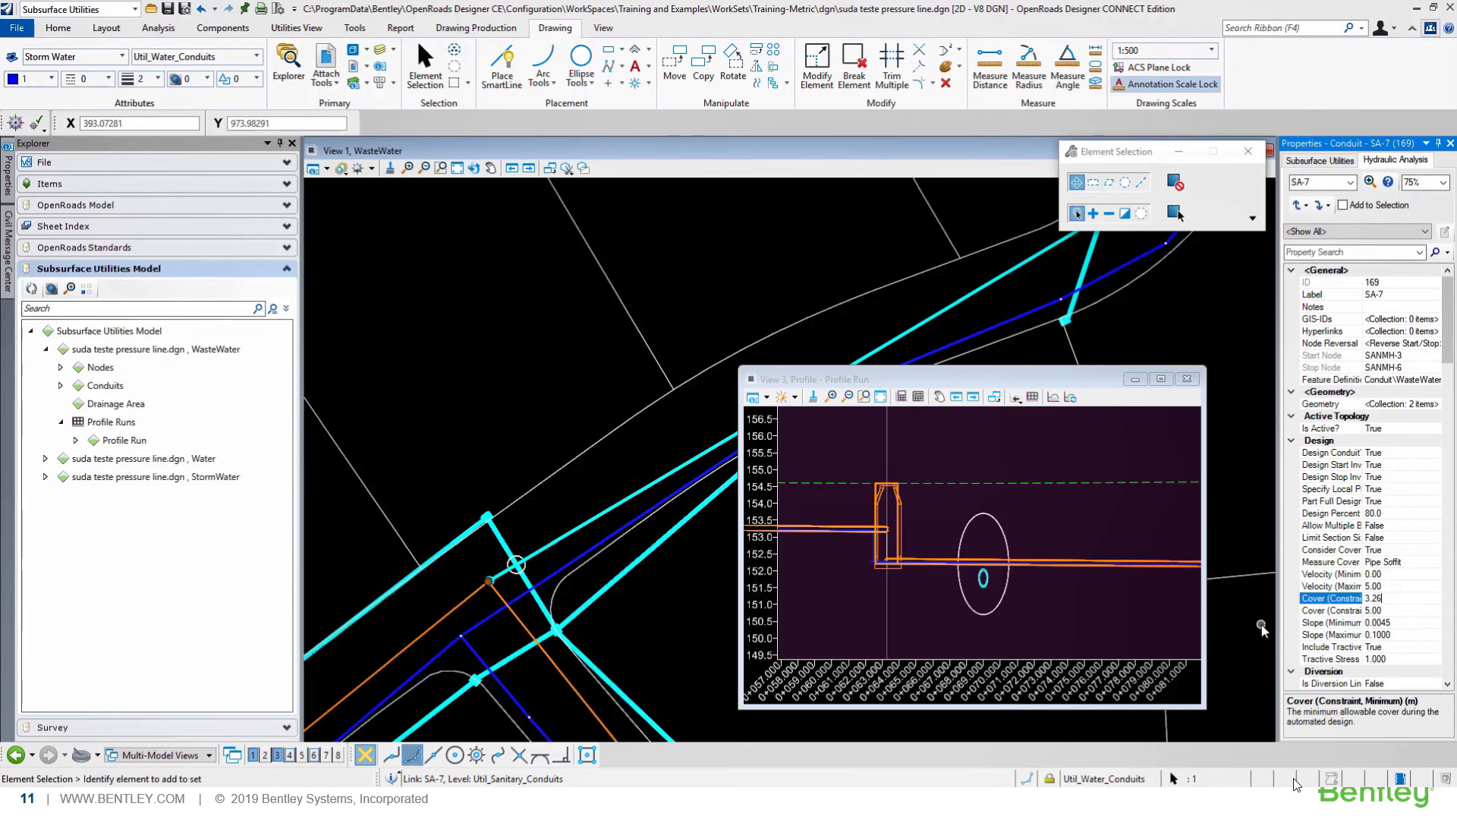
{"action": "key", "text": "Return"}
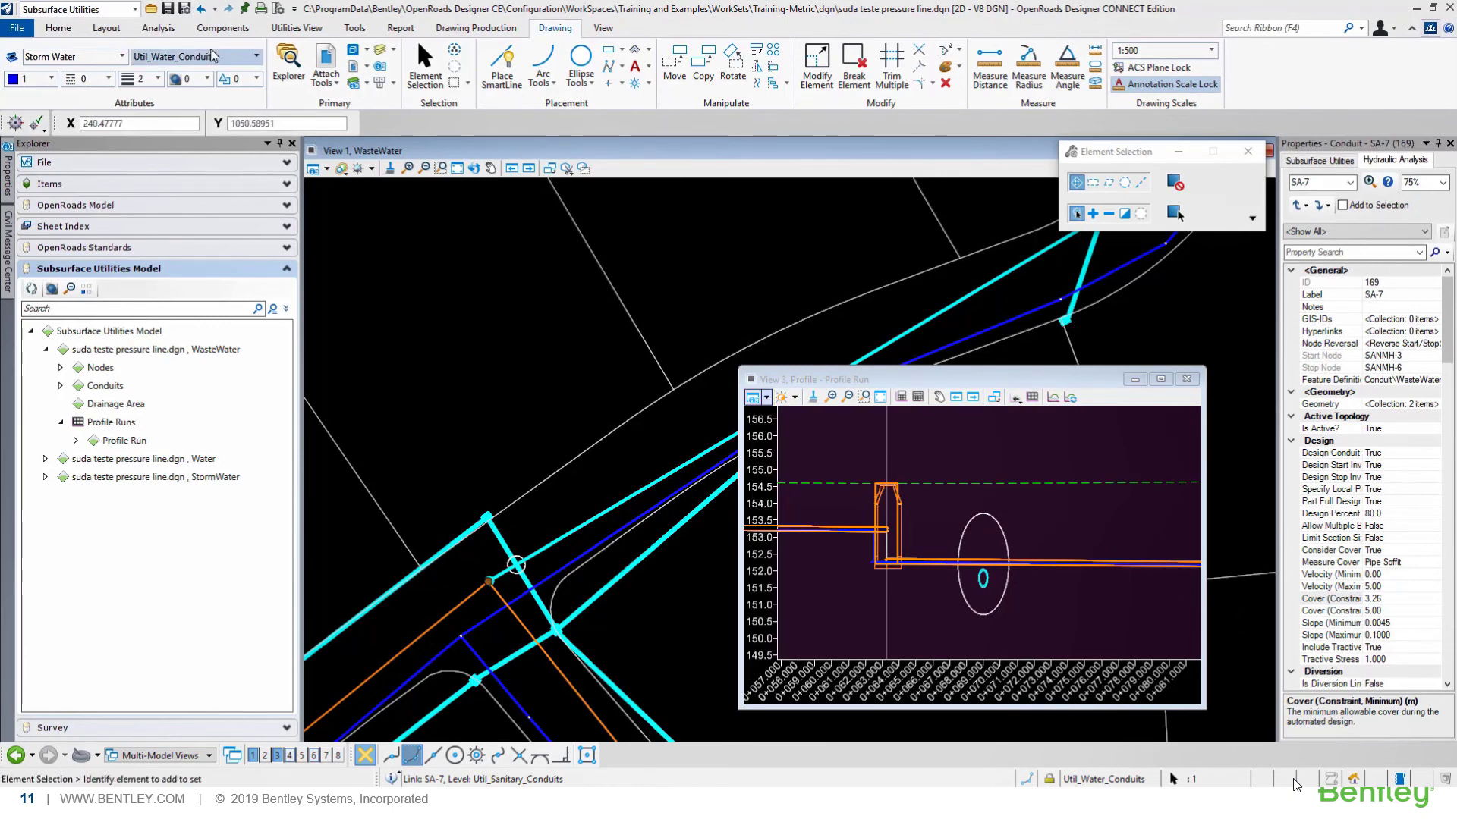
- Recompute the network design without creating a new alternative, then undo an accidental conduit deletion
{"action": "left_click", "coordinate": [158, 28]}
{"action": "left_click", "coordinate": [211, 54]}
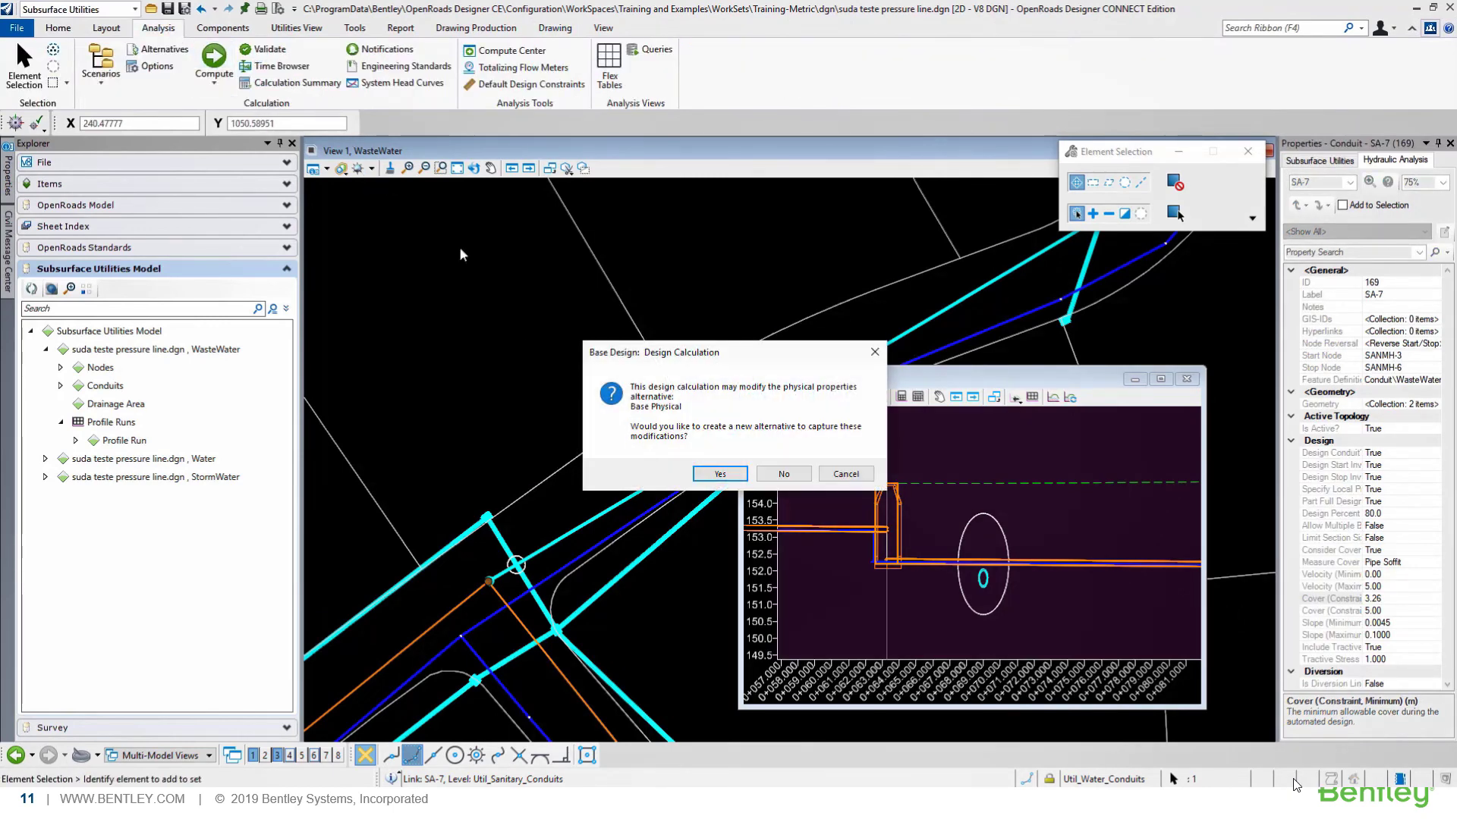
{"action": "left_click", "coordinate": [786, 473]}
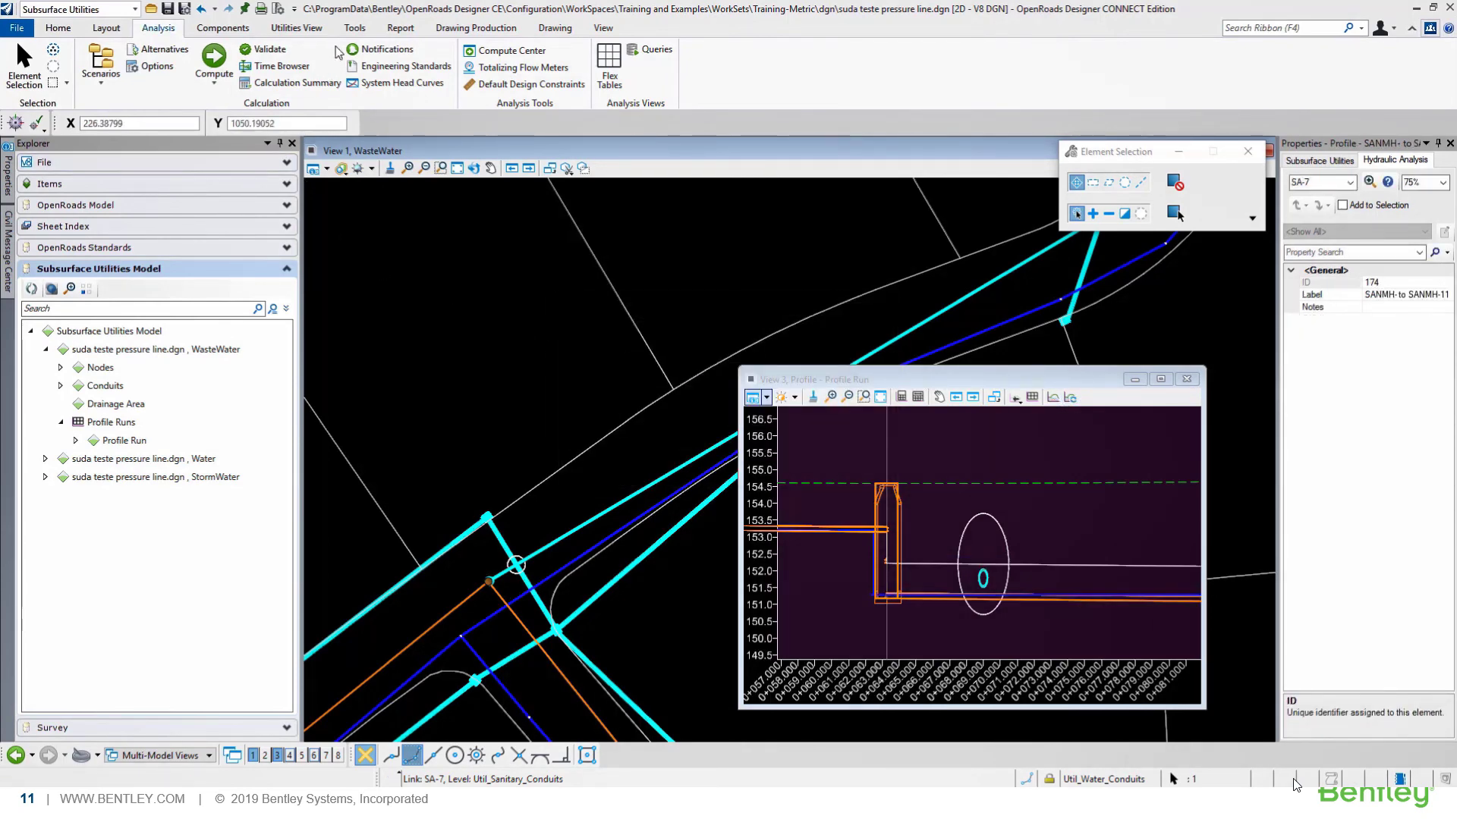
{"action": "left_click", "coordinate": [353, 27]}
{"action": "key", "text": "ctrl+z"}
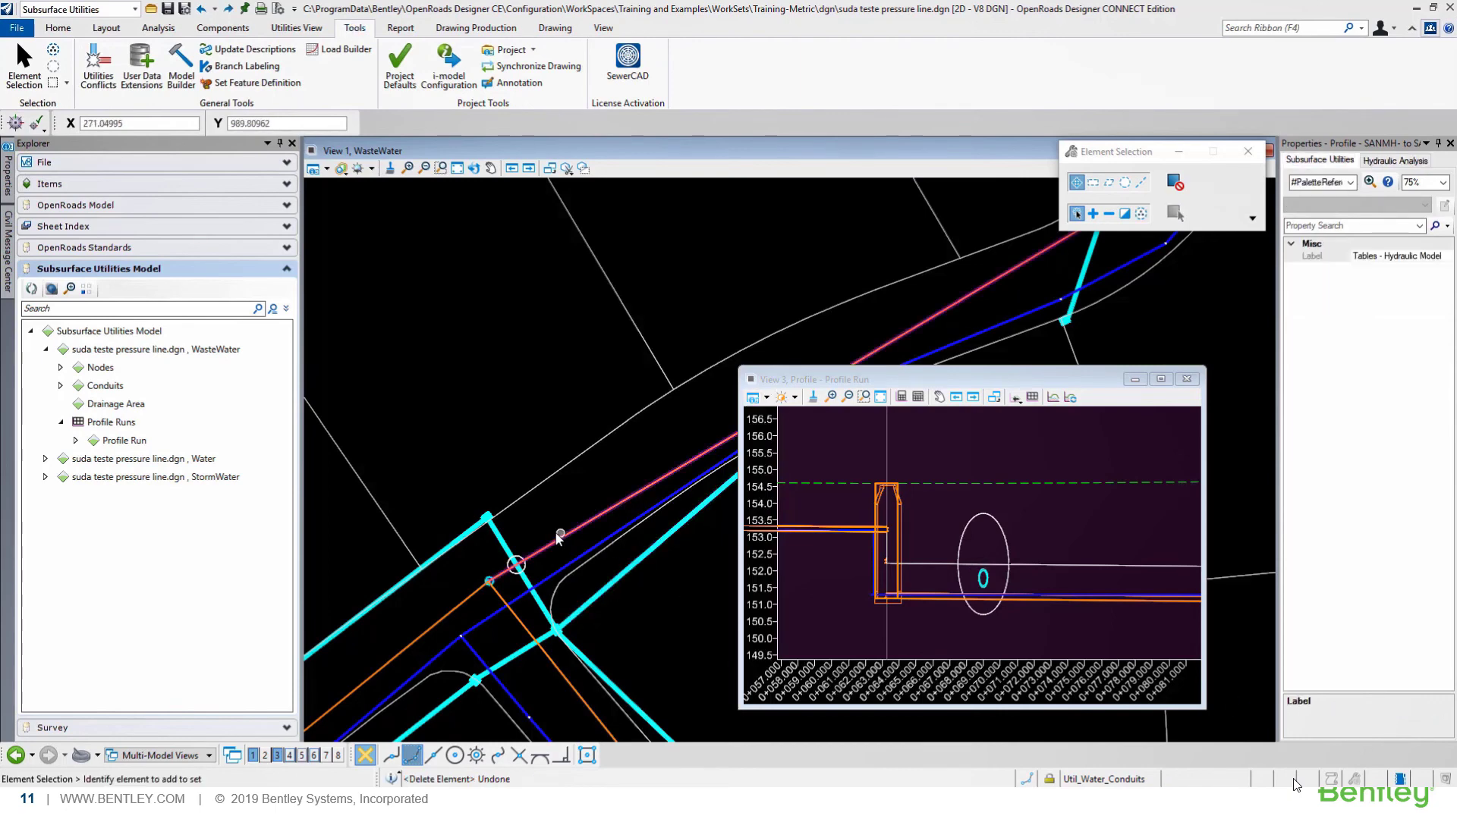
- Delete the Conflict Node-1 marker at the pipe crossing and open View 6 (Wastewater-3D)
{"action": "scroll", "coordinate": [520, 551], "scroll_direction": "up", "scroll_amount": 2}
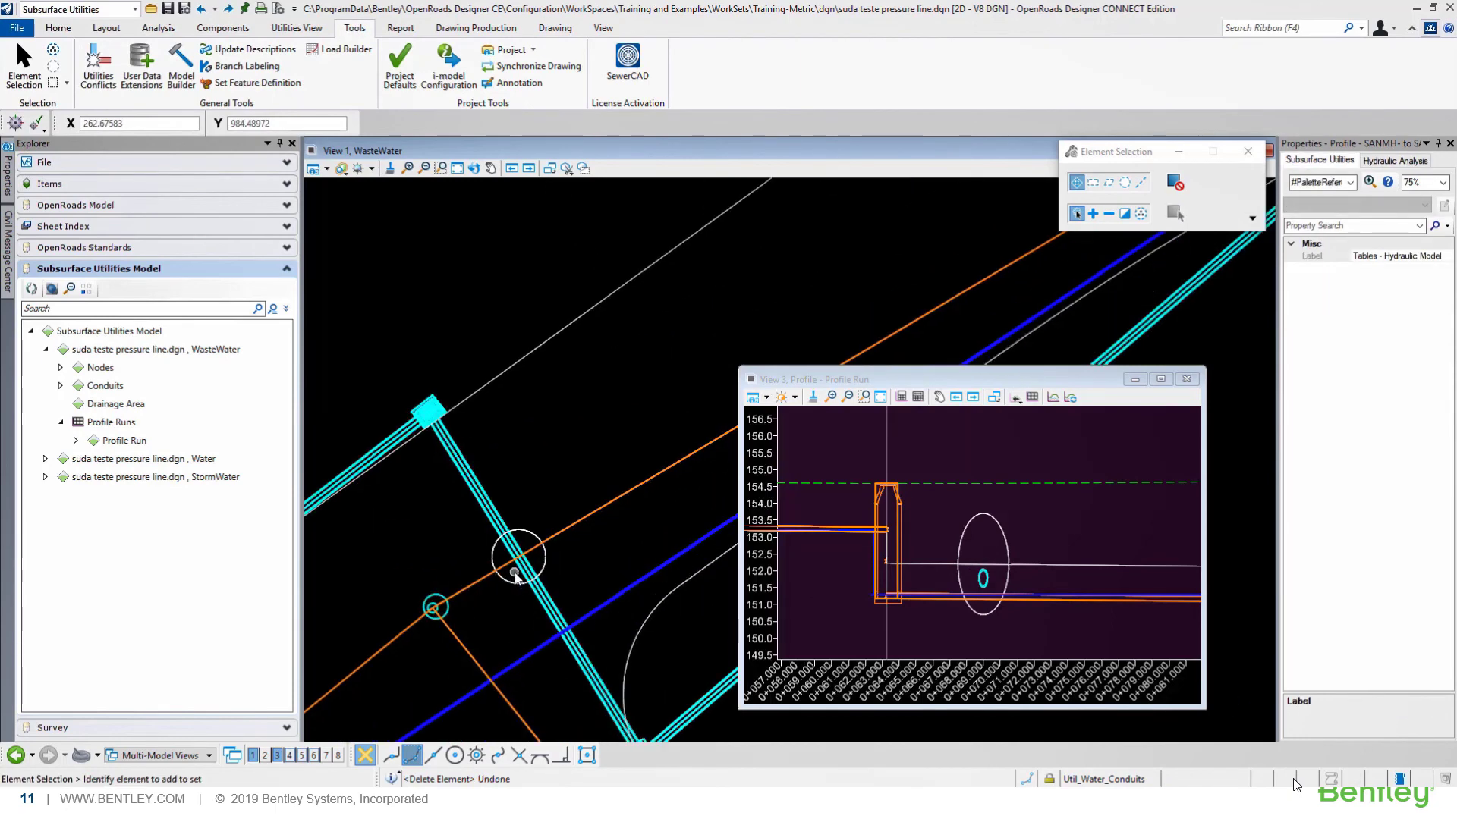
{"action": "left_click", "coordinate": [528, 534]}
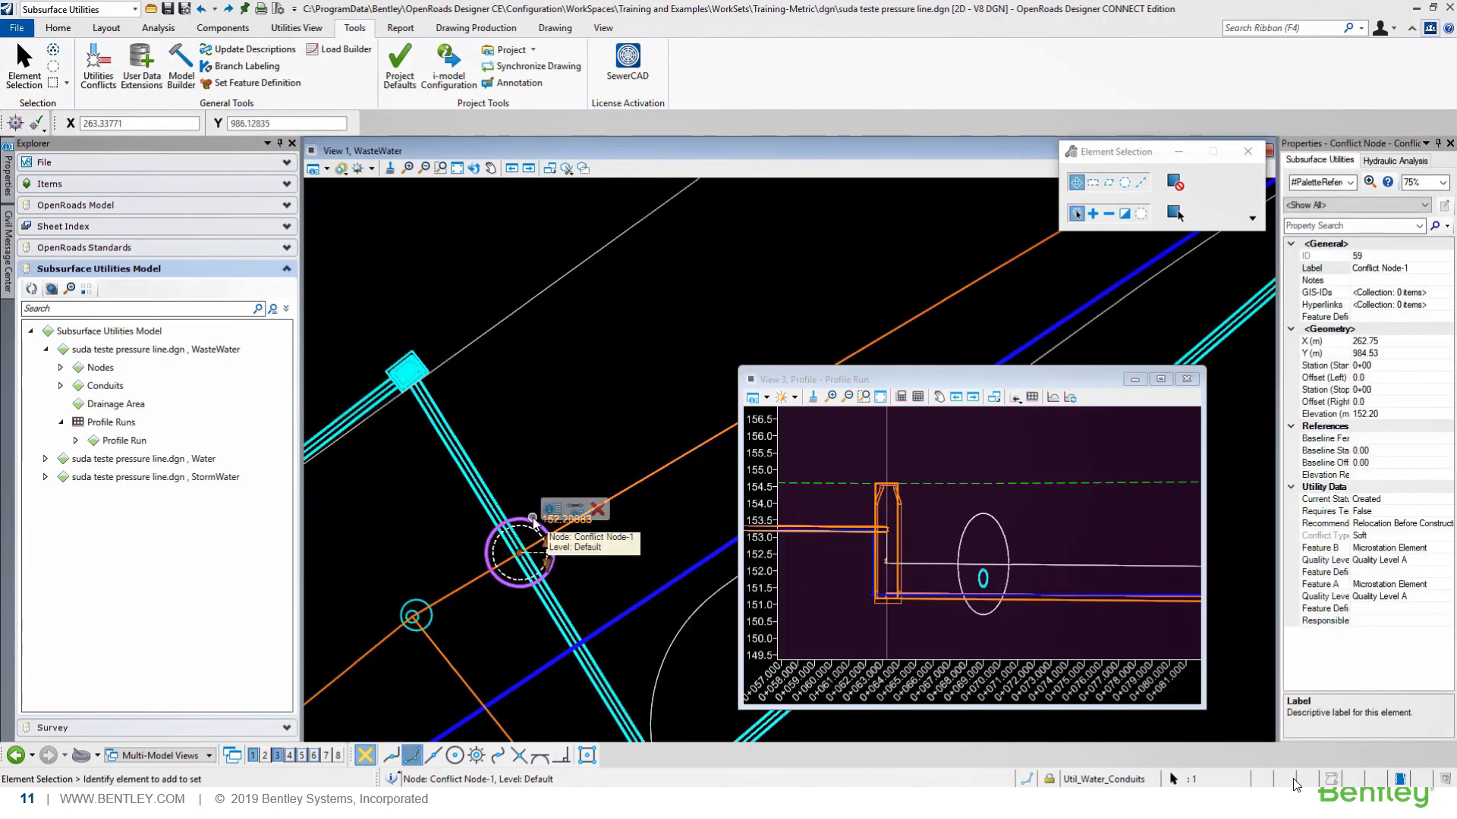
{"action": "left_click", "coordinate": [598, 512]}
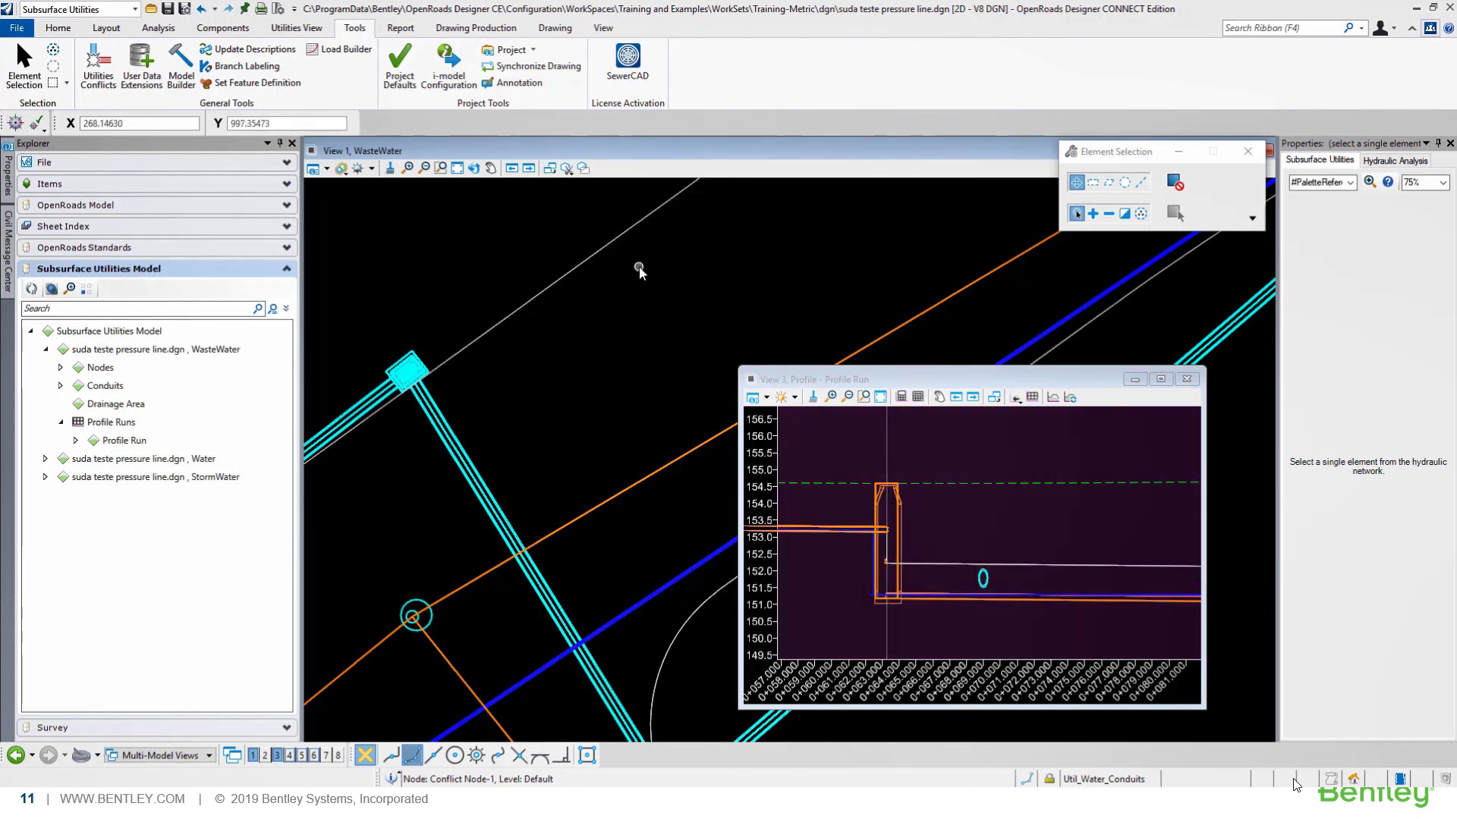
{"action": "left_click", "coordinate": [98, 76]}
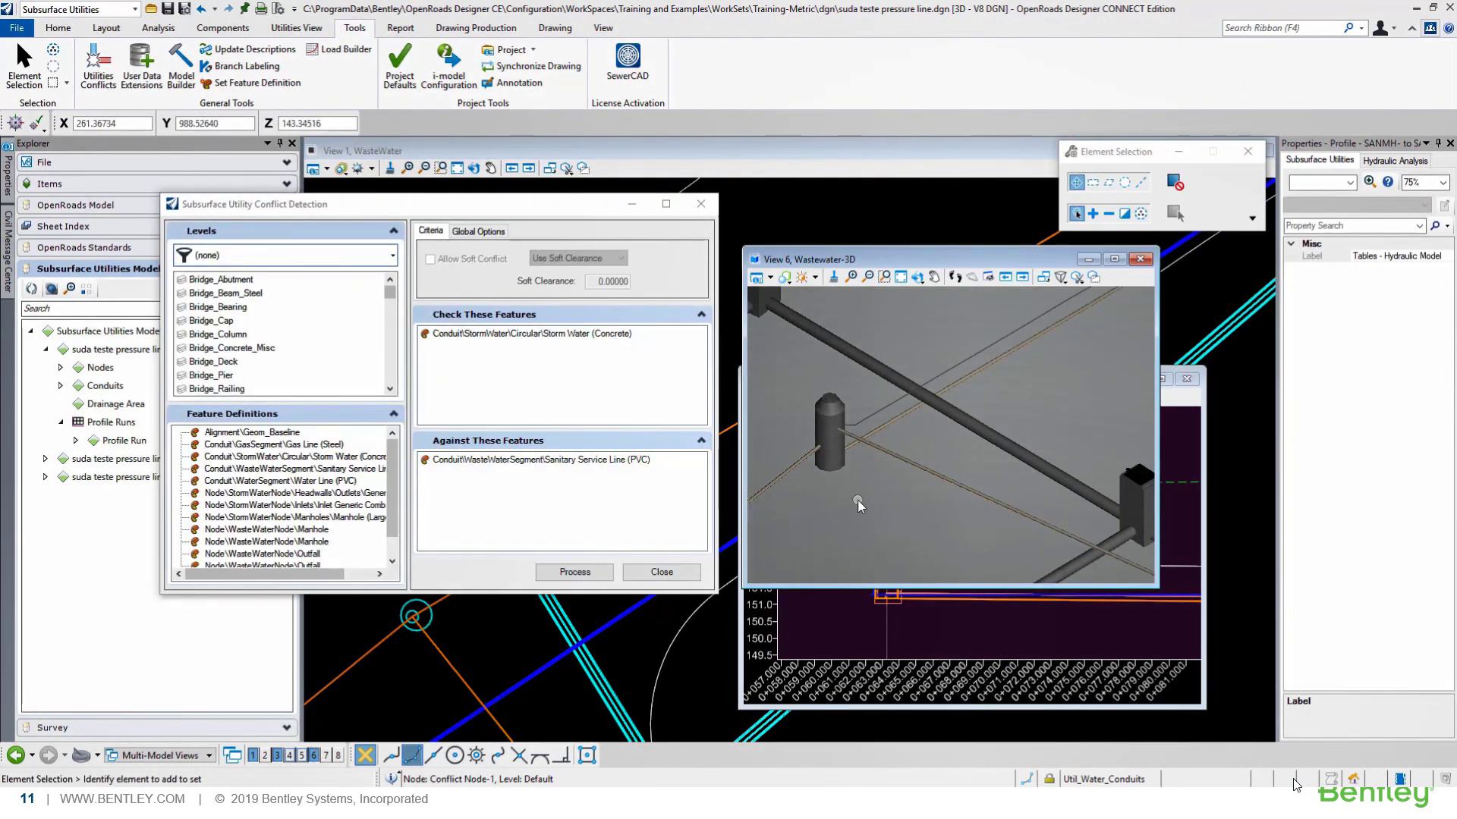
- Run conflict detection for Storm Water (Concrete) against Sanitary Service Line with 0.15 soft clearance
{"action": "left_click", "coordinate": [556, 334]}
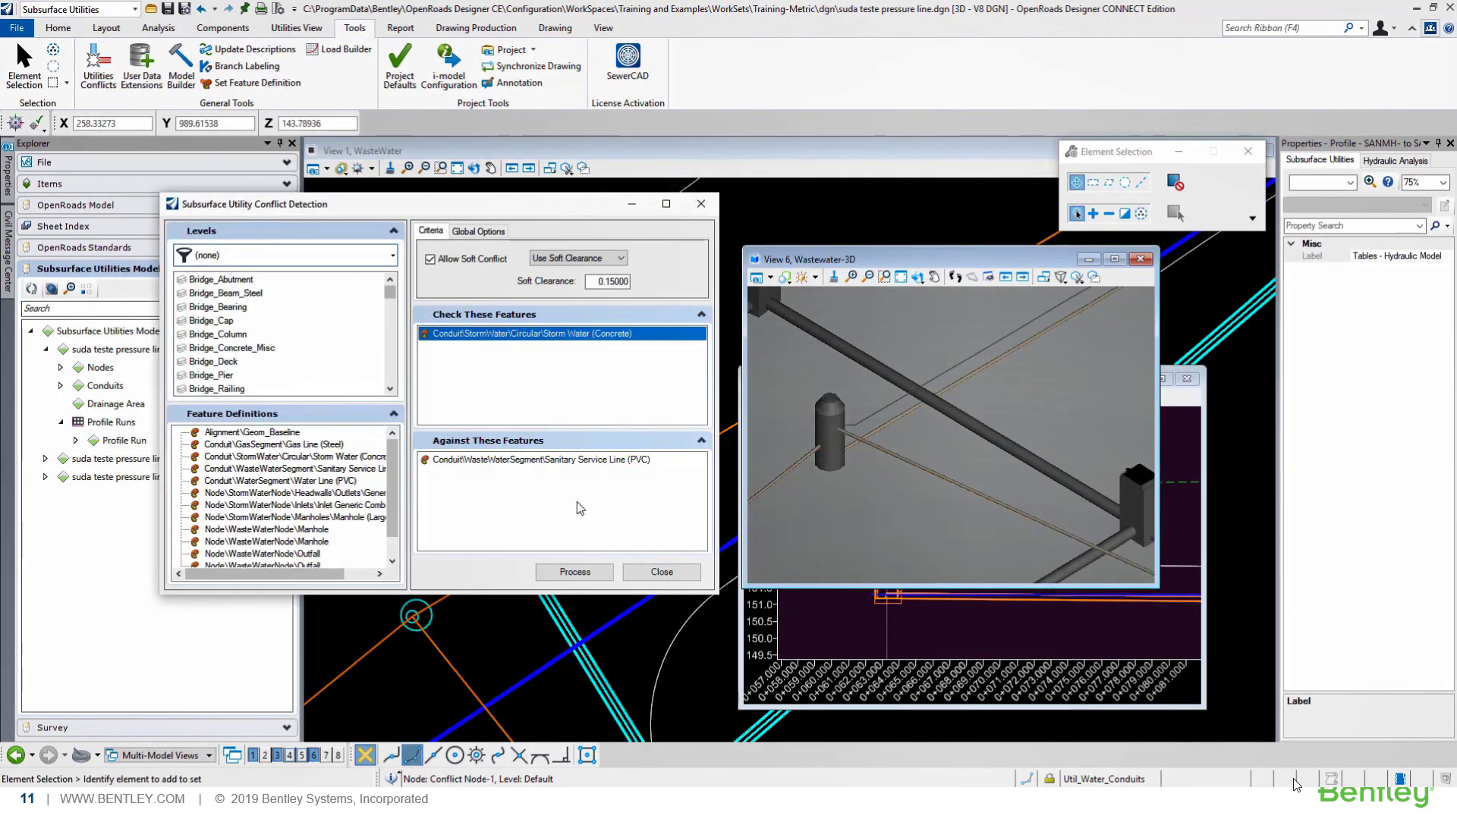
{"action": "left_click", "coordinate": [582, 572]}
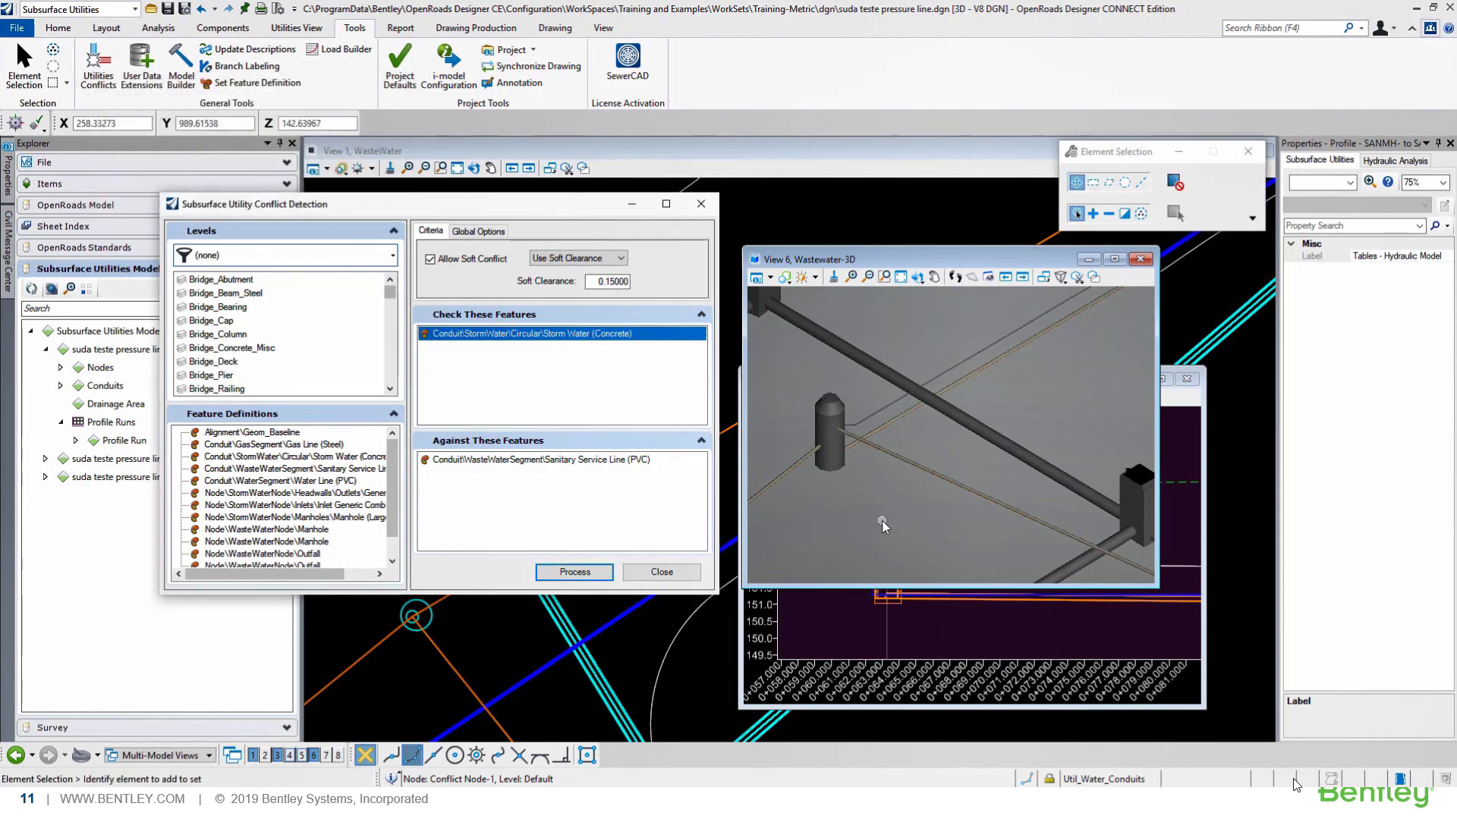